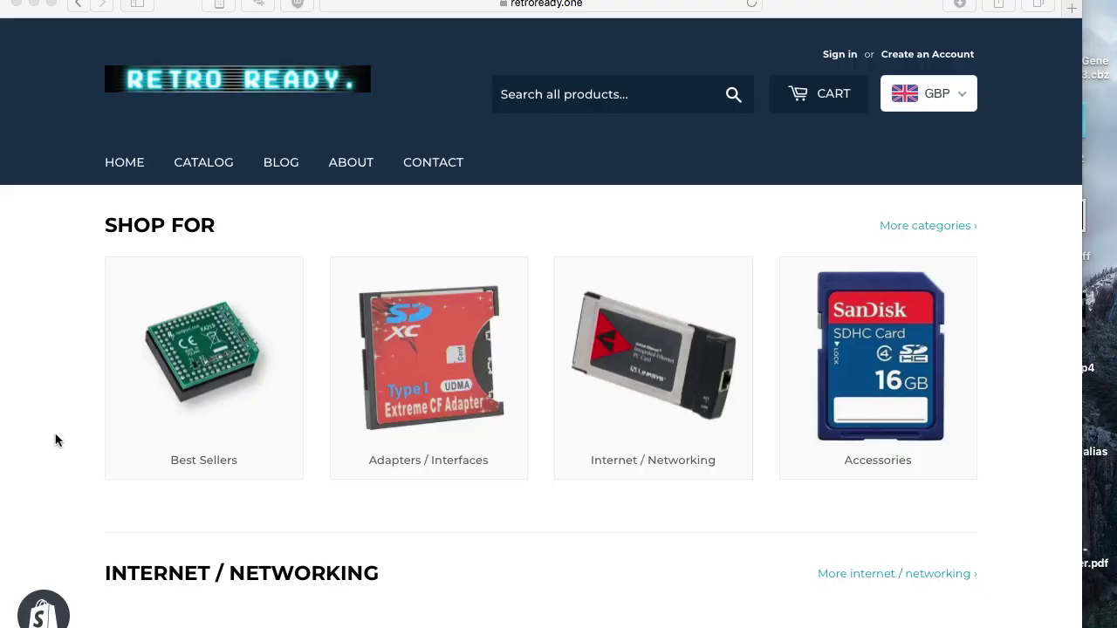
- Scroll to Internet / Networking and open the £29.99 NETGEAR WPA2/AES PCMCIA WiFi card page
scroll(56, 439, down, 5)
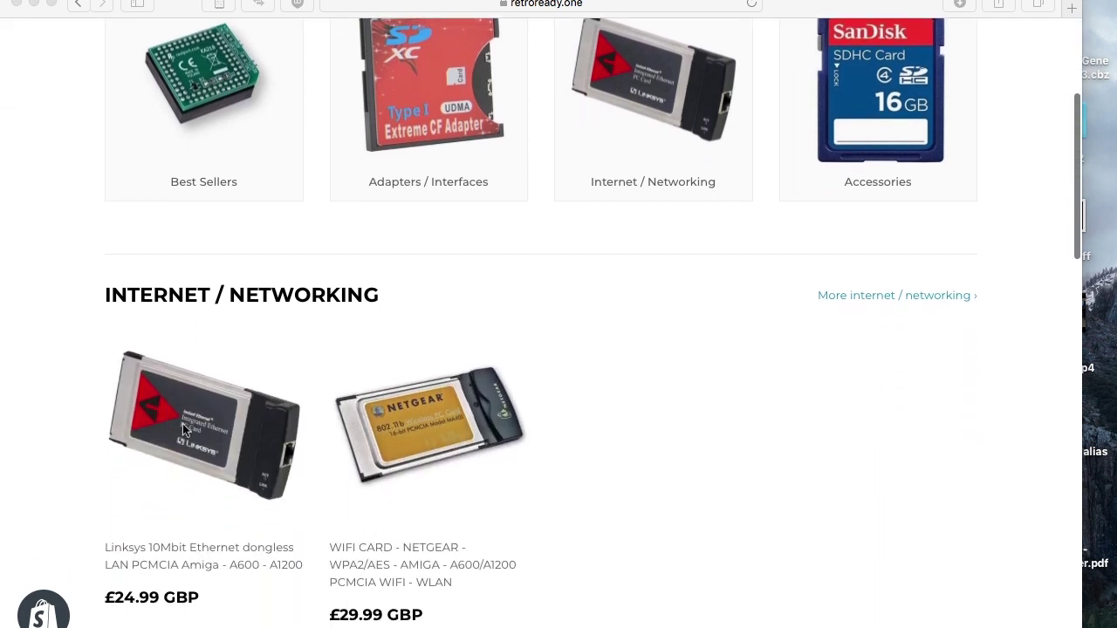
click(446, 432)
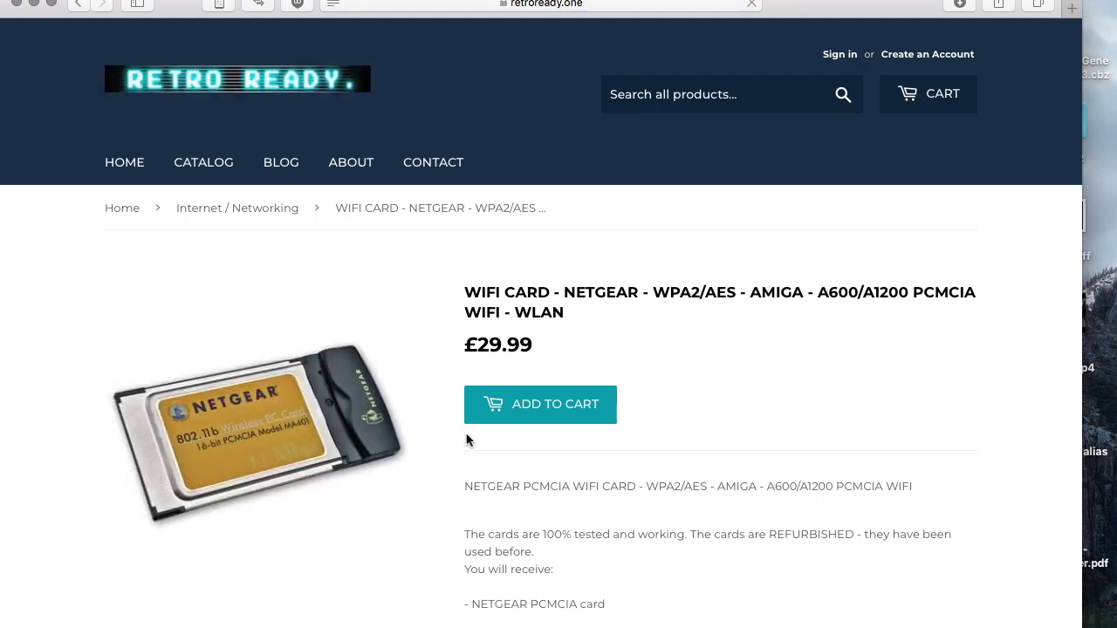
- Add the NETGEAR WPA2/AES WiFi PCMCIA card to the cart as one £29.99 item
scroll(466, 440, down, 10)
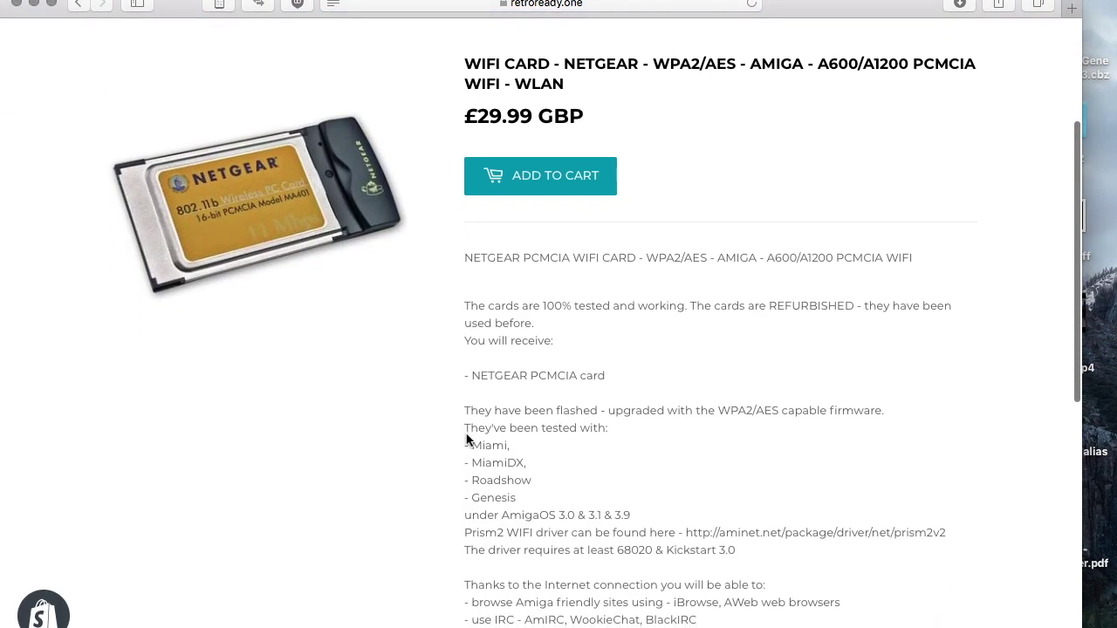
scroll(466, 440, down, 5)
scroll(466, 439, up, 12)
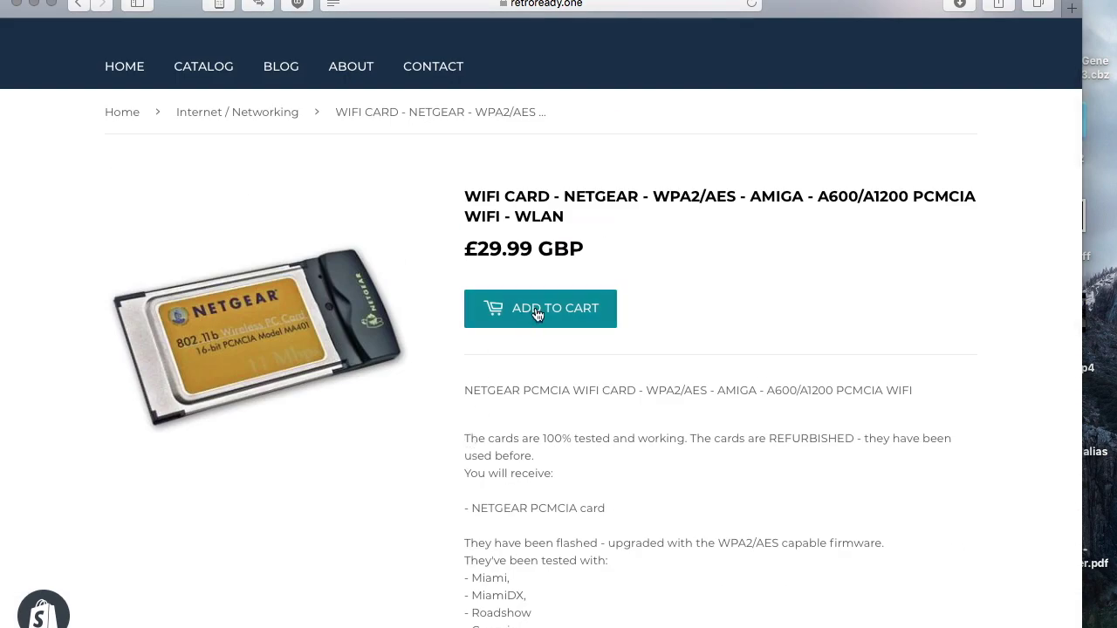
click(537, 311)
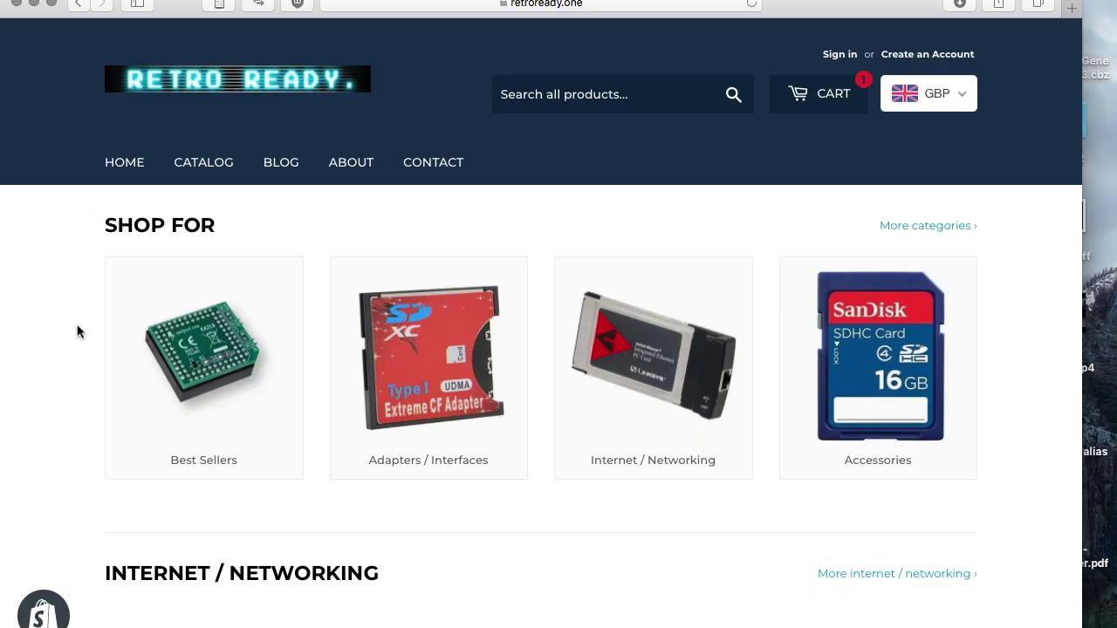
- Add the PCMCIA adapter + SD to CF drivers bundle and check out both items (£50.98)
scroll(77, 331, down, 6)
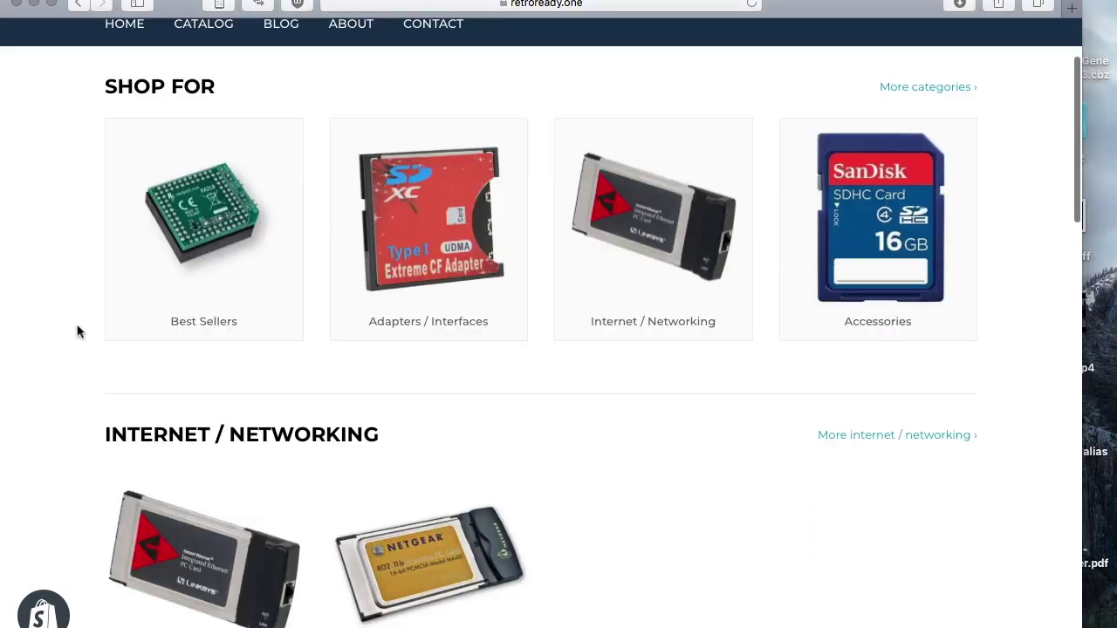
scroll(77, 331, down, 10)
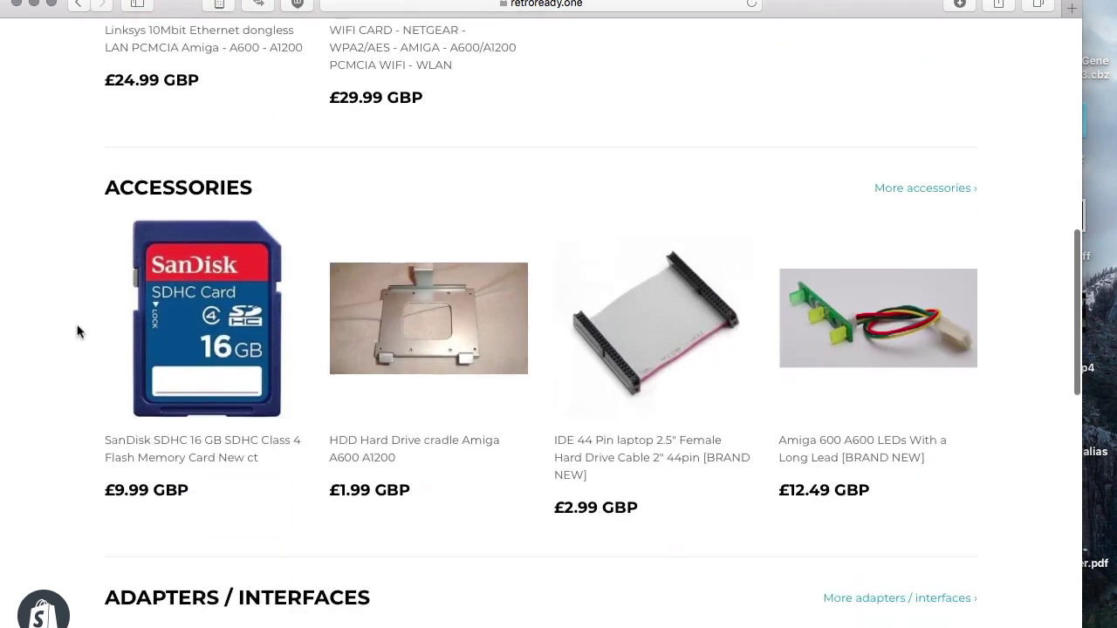
scroll(76, 331, down, 3)
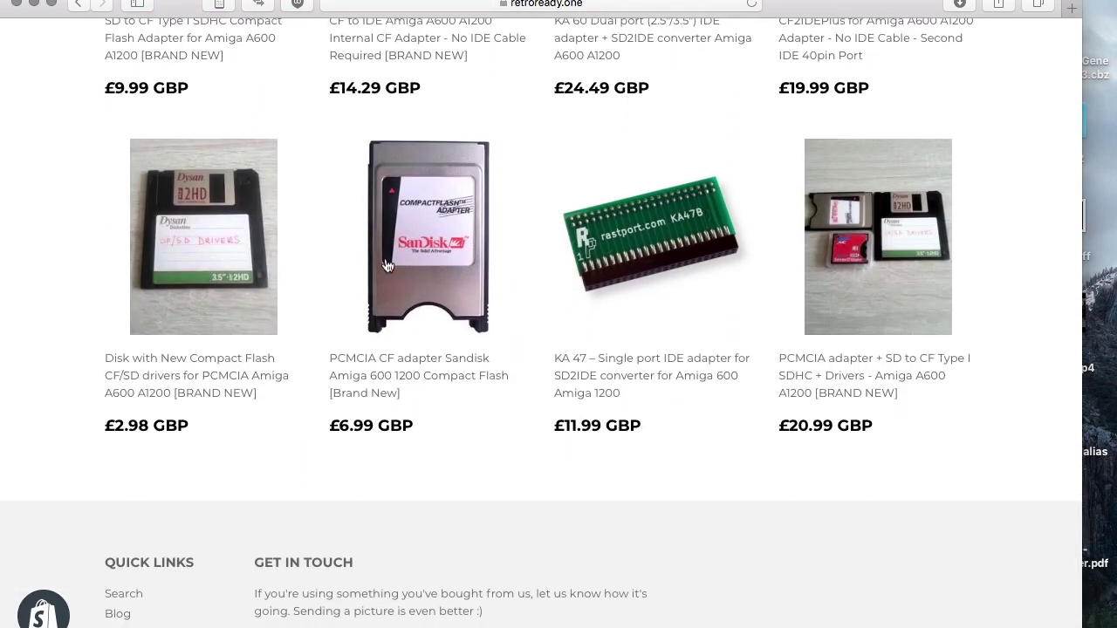
click(893, 258)
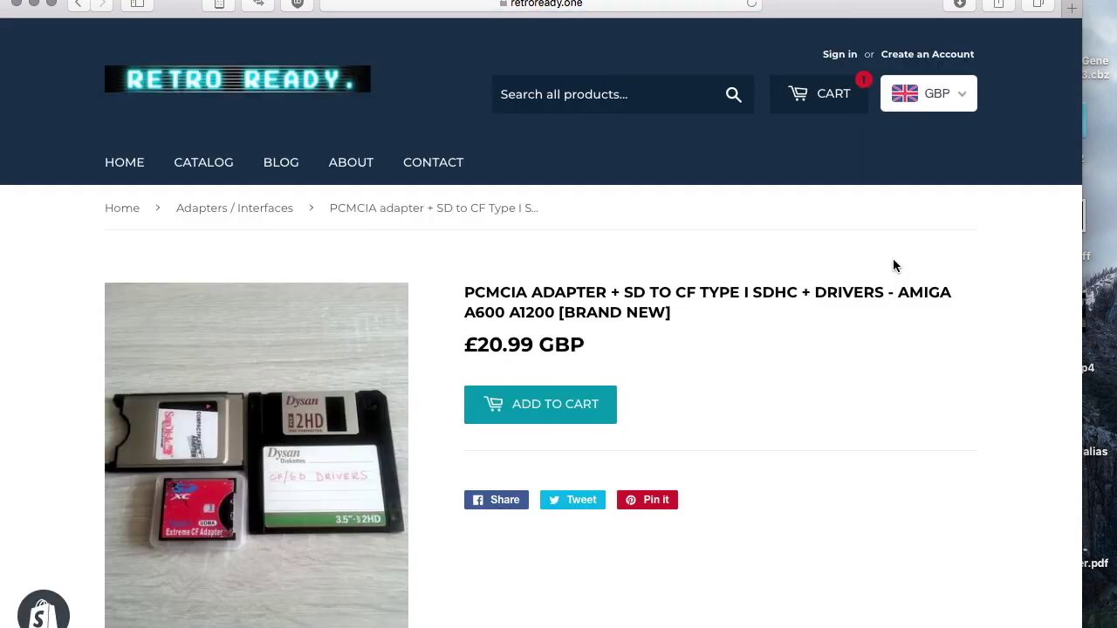
scroll(797, 388, down, 5)
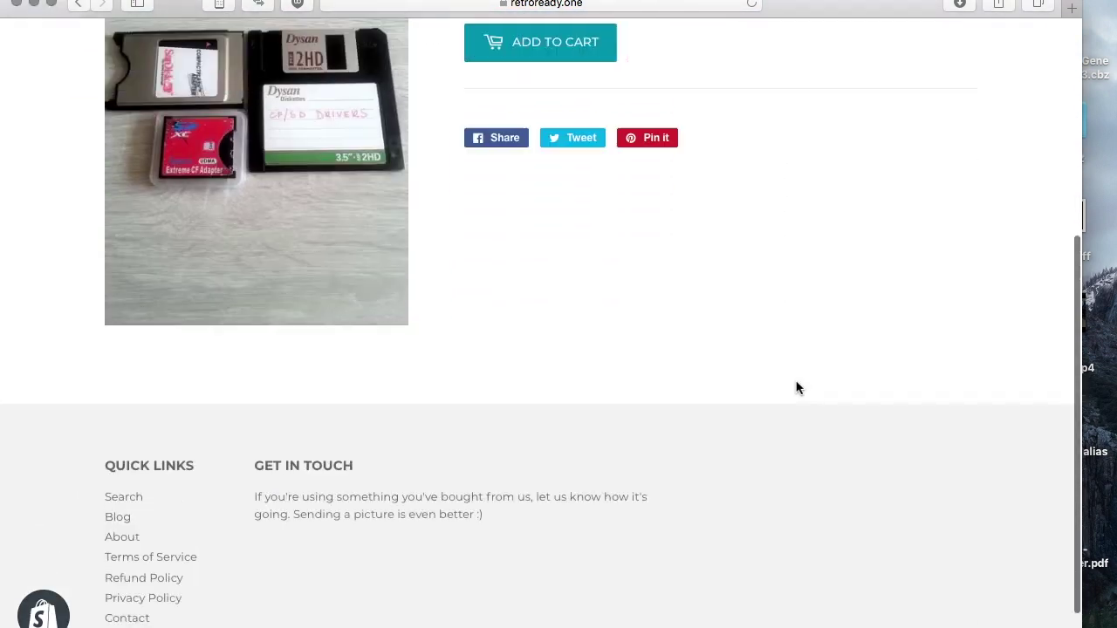
scroll(797, 388, up, 3)
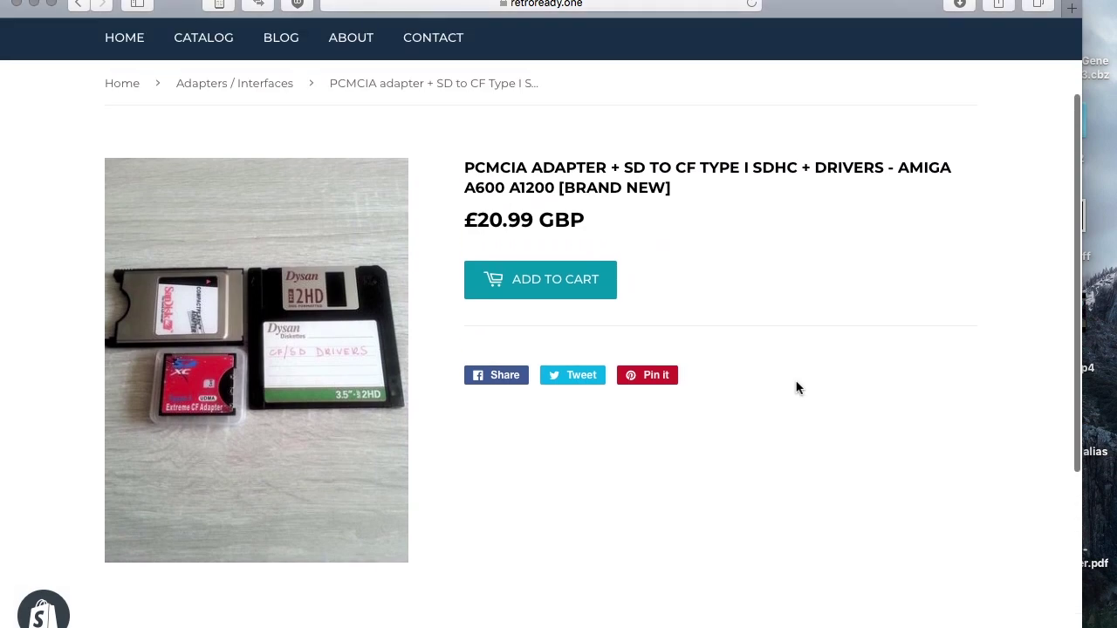
click(583, 285)
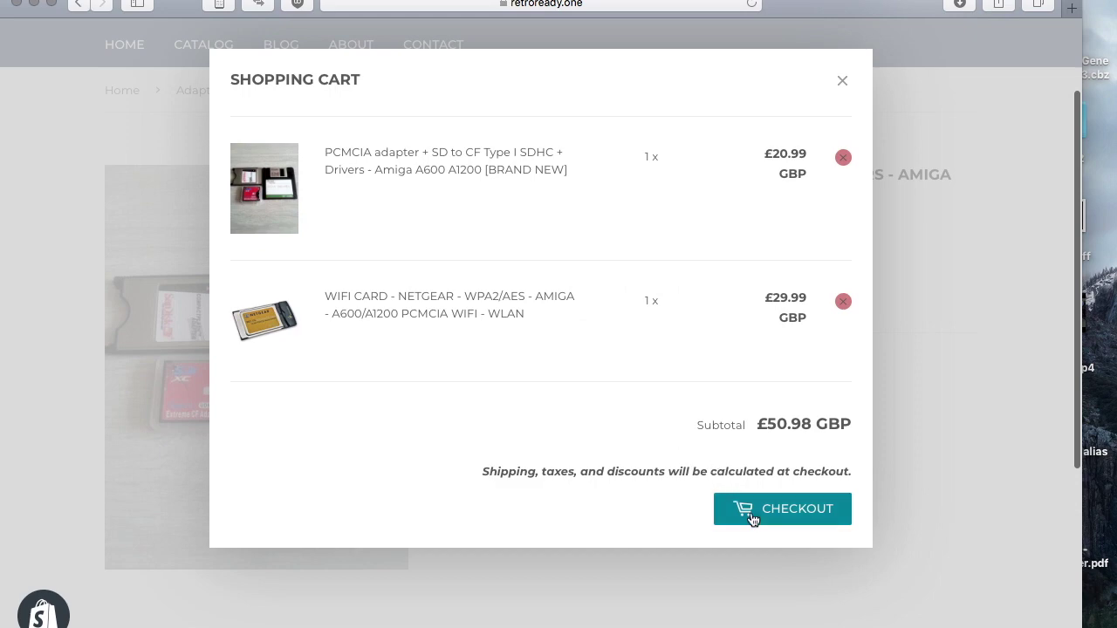
click(752, 519)
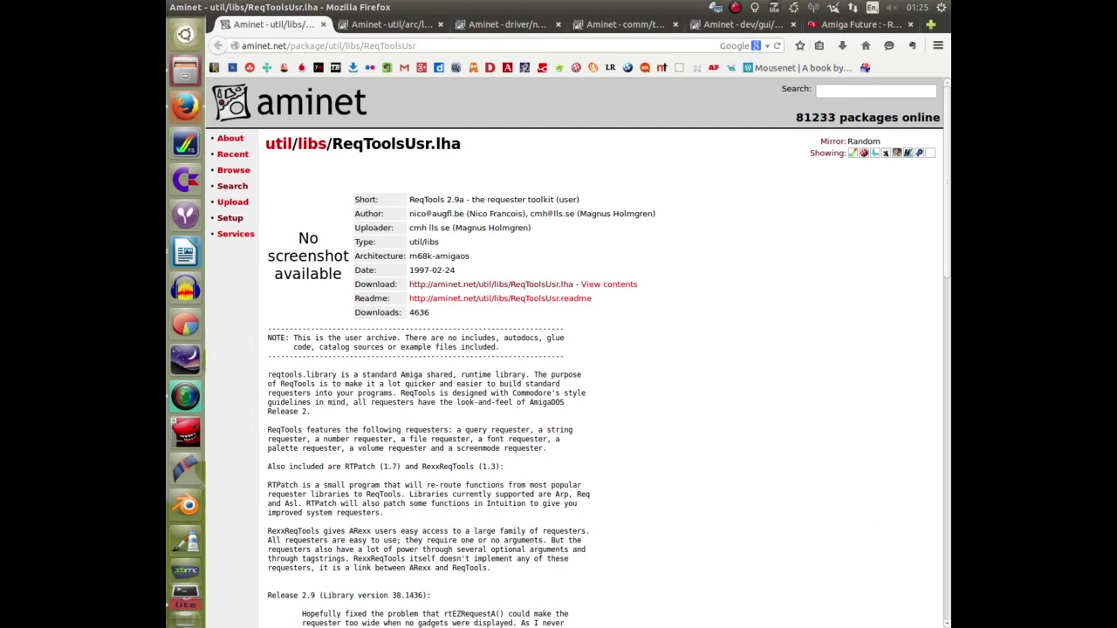
- Save ReqToolsUsr.lha, lha.run and prism2v2.lha from Aminet, closing each page
click(488, 284)
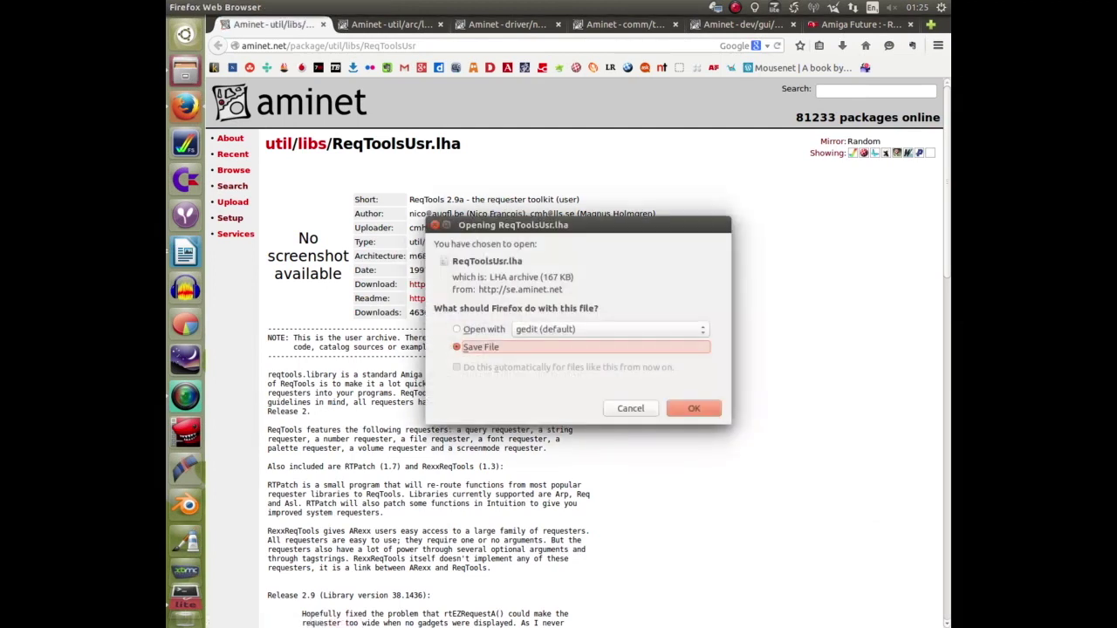
key(Return)
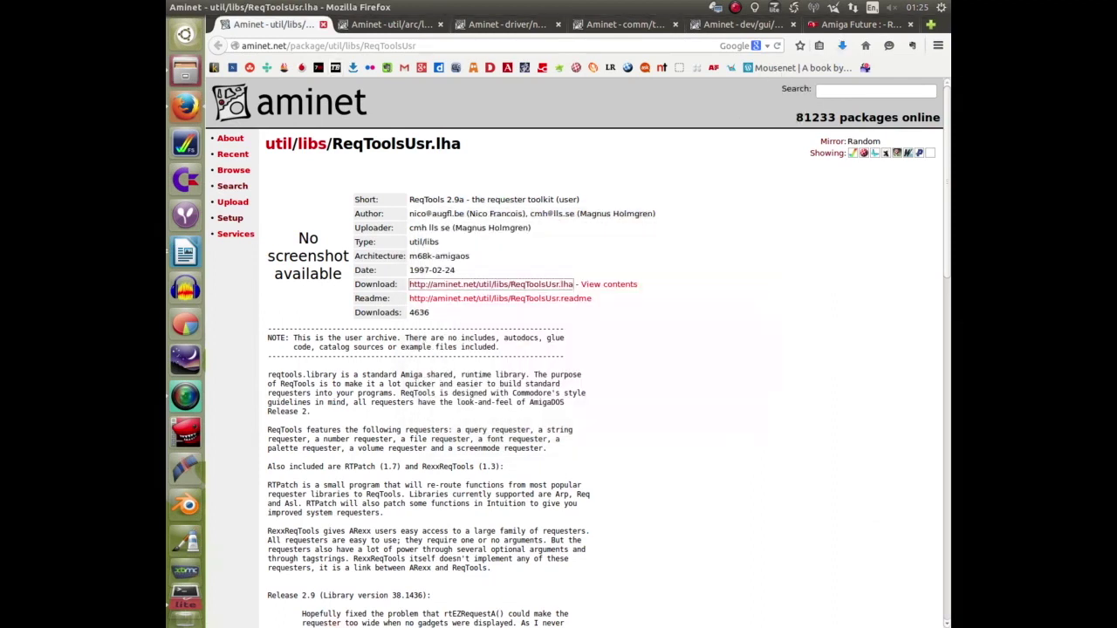
key(ctrl+w)
click(472, 298)
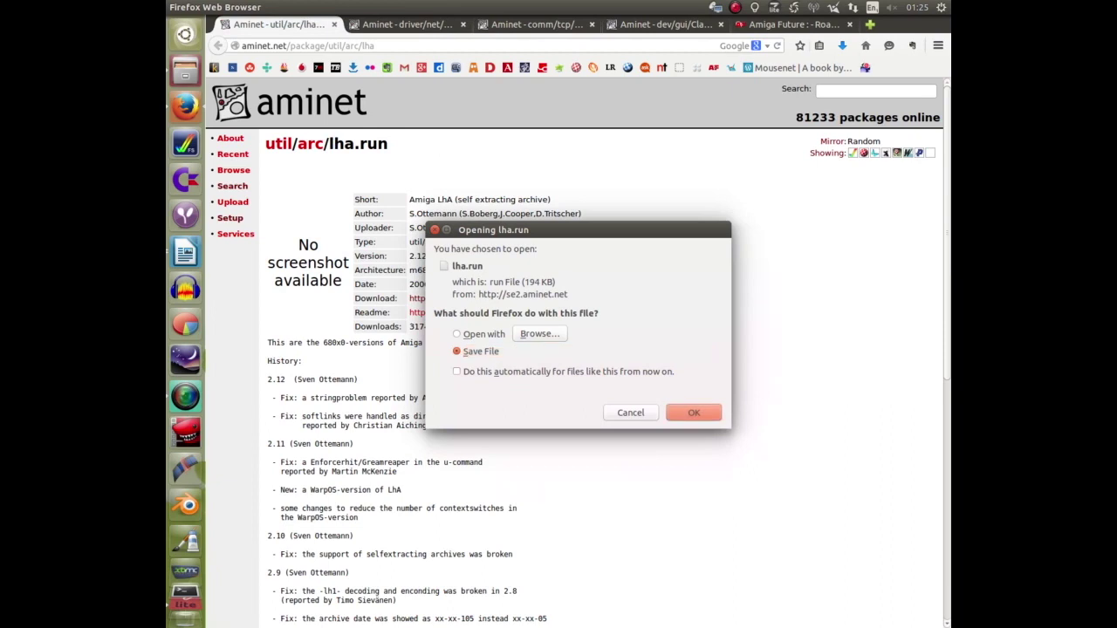
key(Return)
key(ctrl+w)
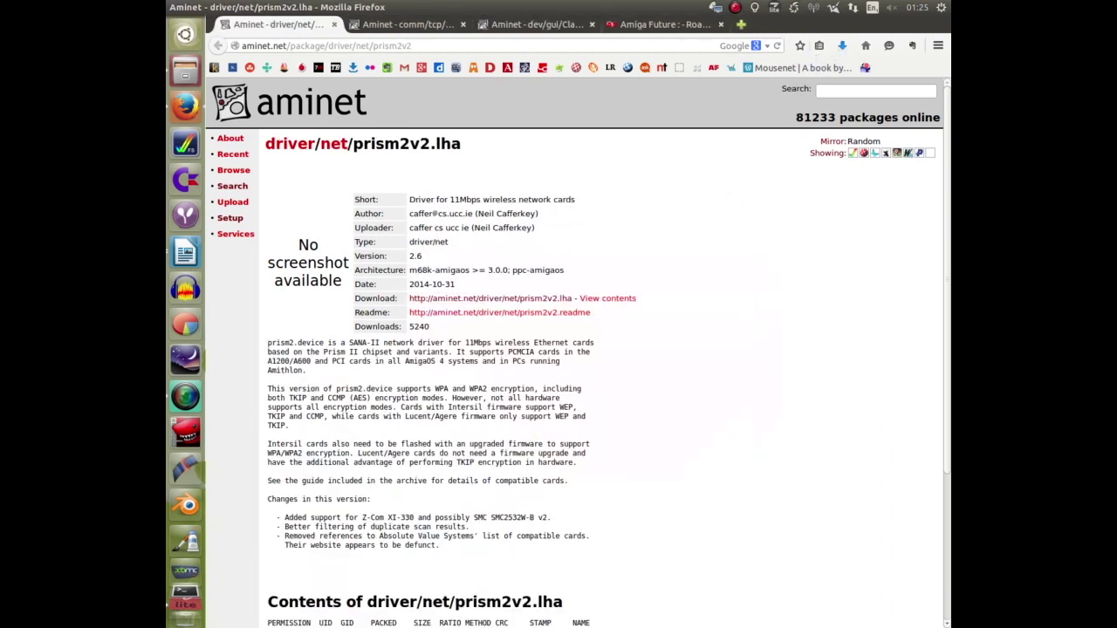
click(490, 298)
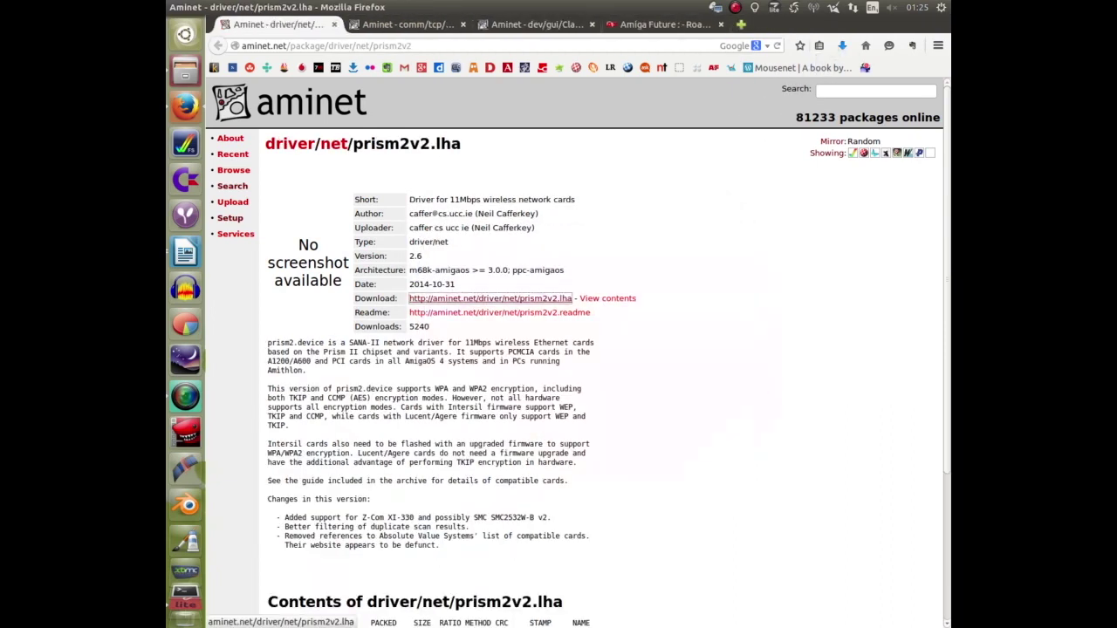
key(Return)
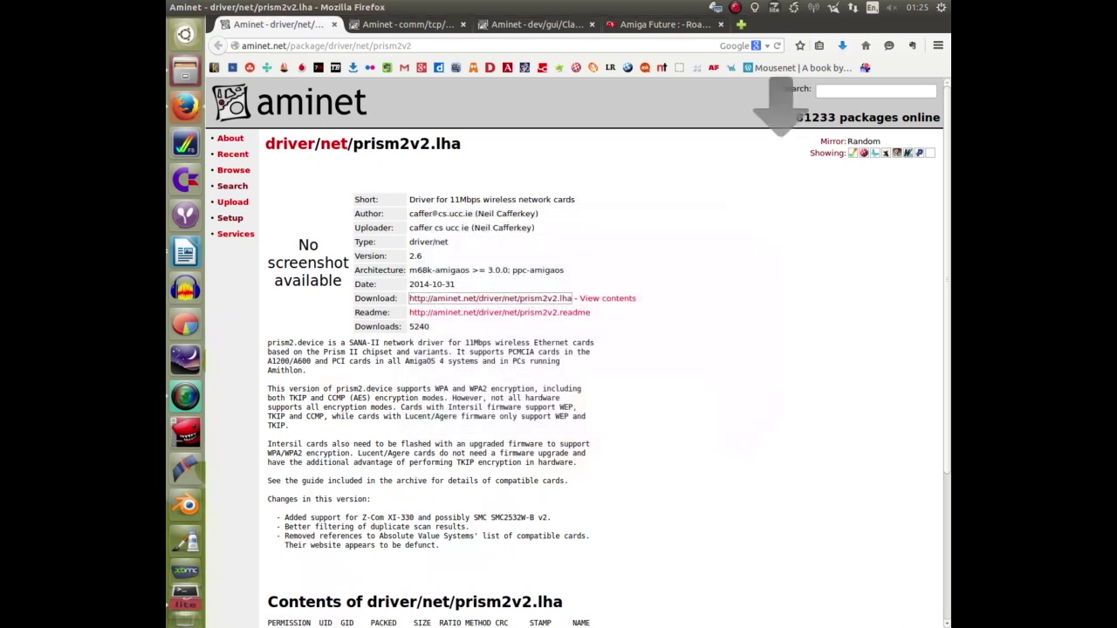
key(ctrl+w)
- Save AmiFTP.lha and ClassAct2Demo.lha from Aminet, closing each page afterwards
click(487, 313)
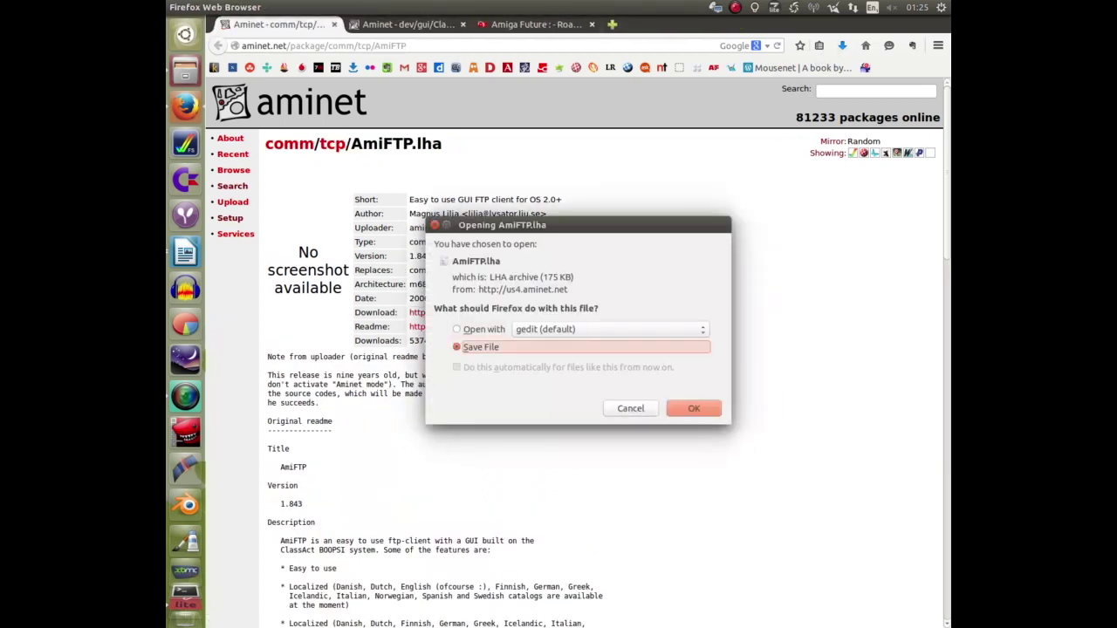
key(Return)
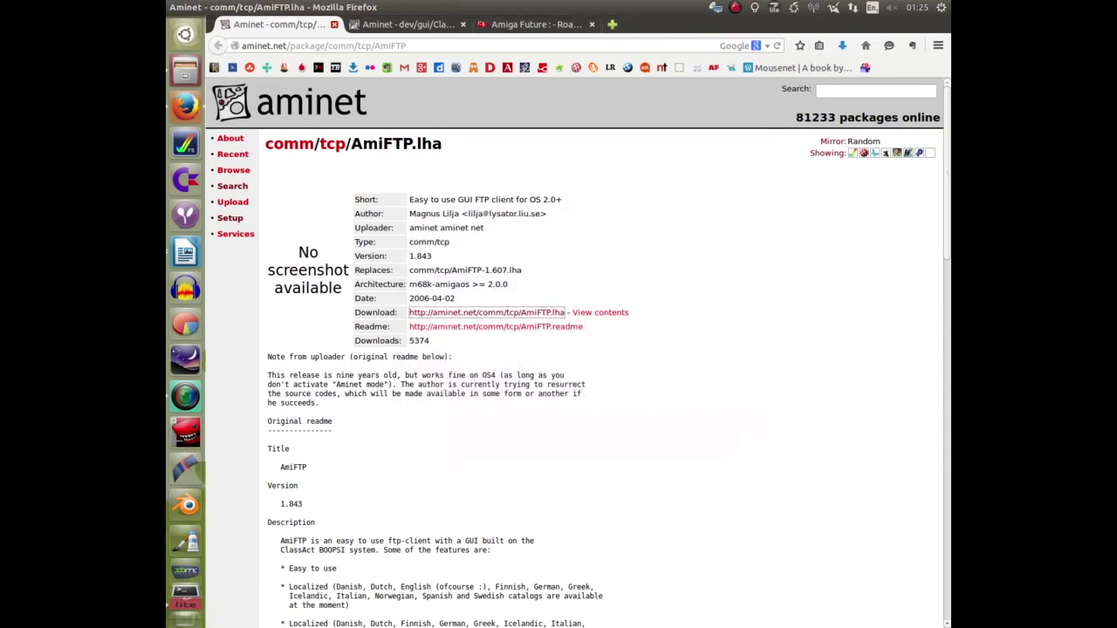
key(ctrl+w)
click(487, 269)
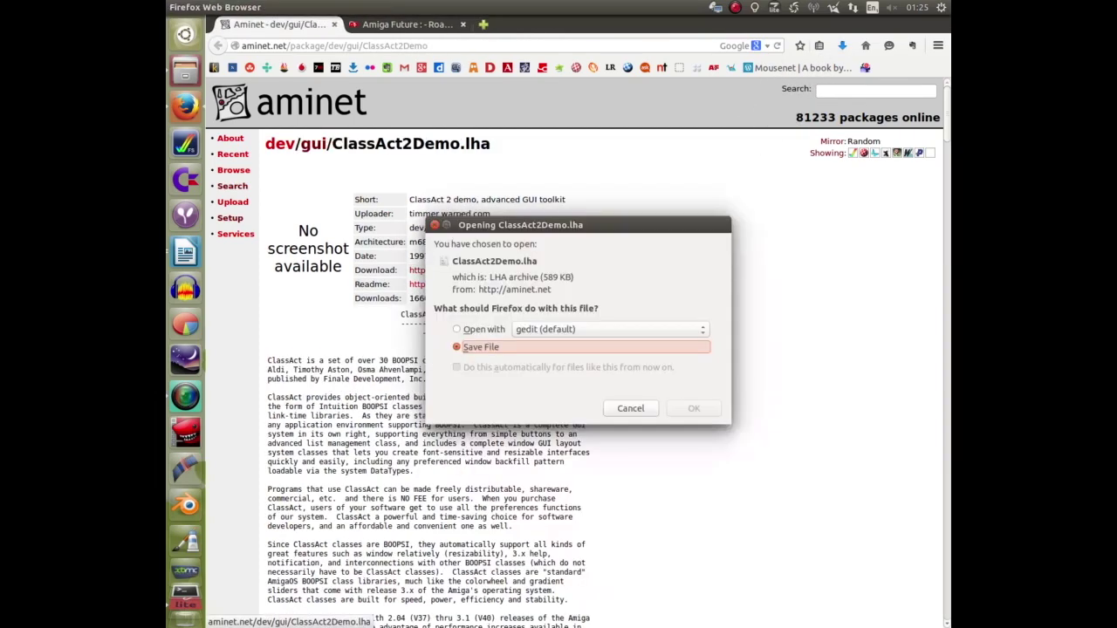
key(Return)
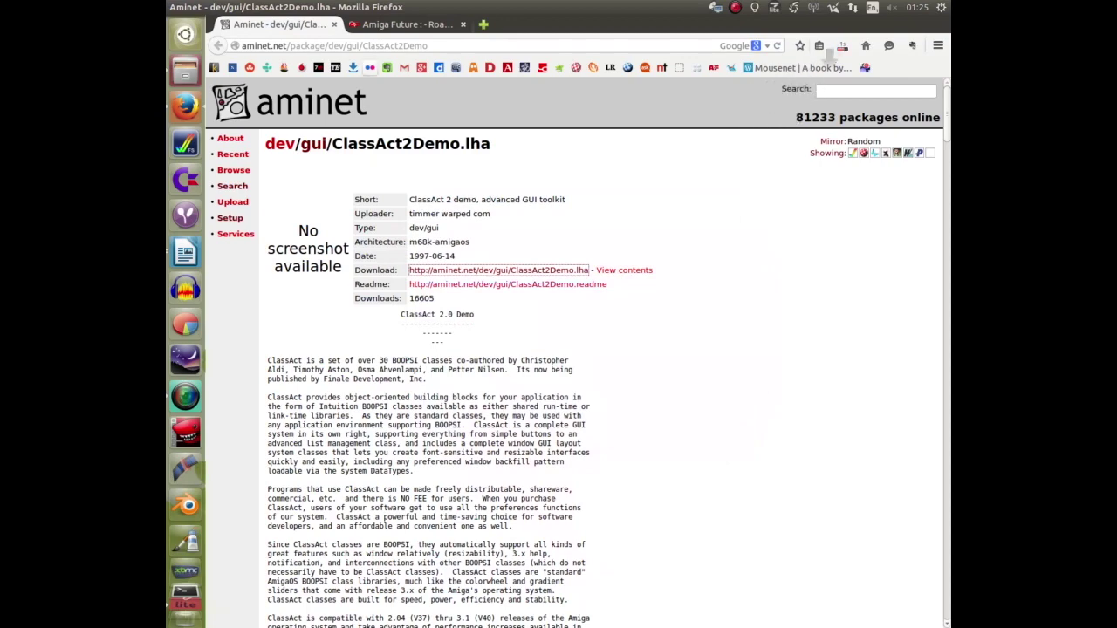
key(ctrl+w)
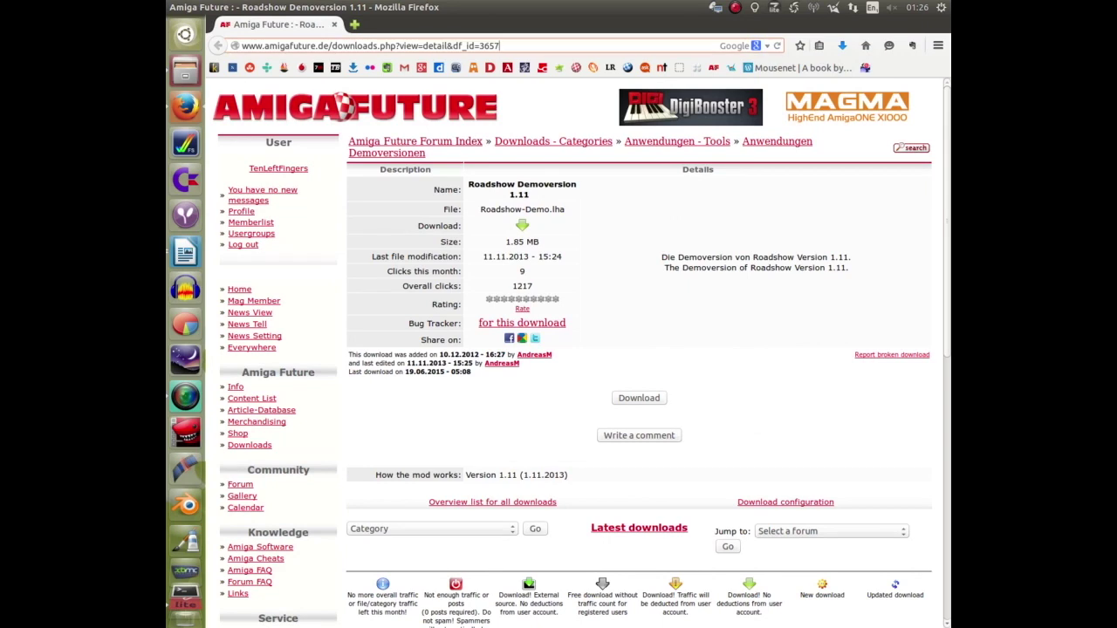
- Save Roadshow-Demo.lha, CardPatch.lha and CardReset.lha into the Downloads drawer
key(Return)
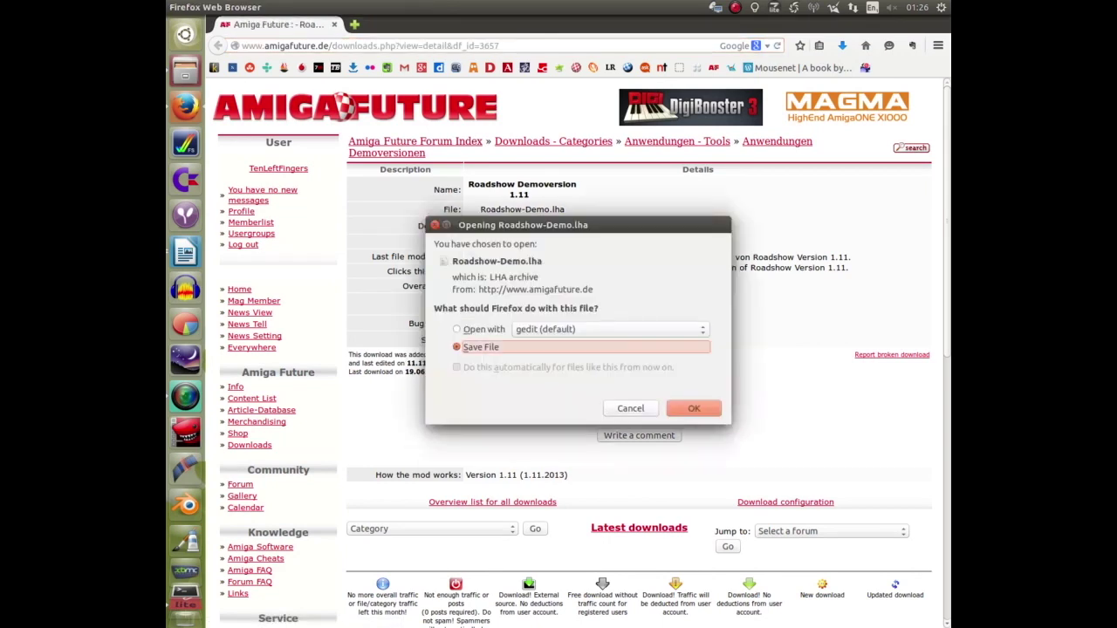
key(Return)
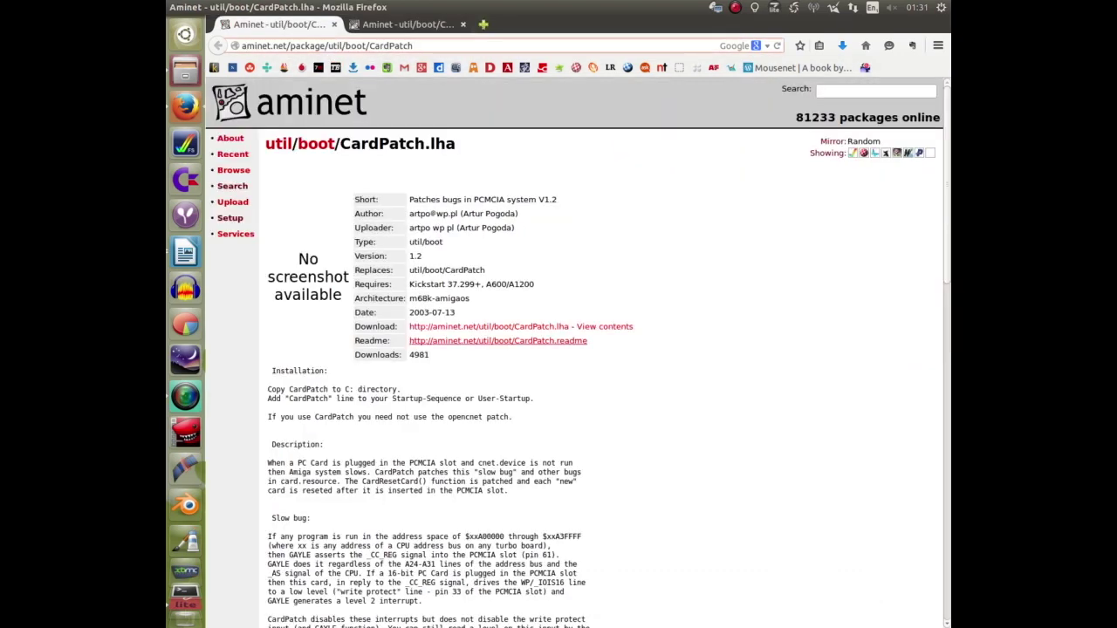
click(489, 327)
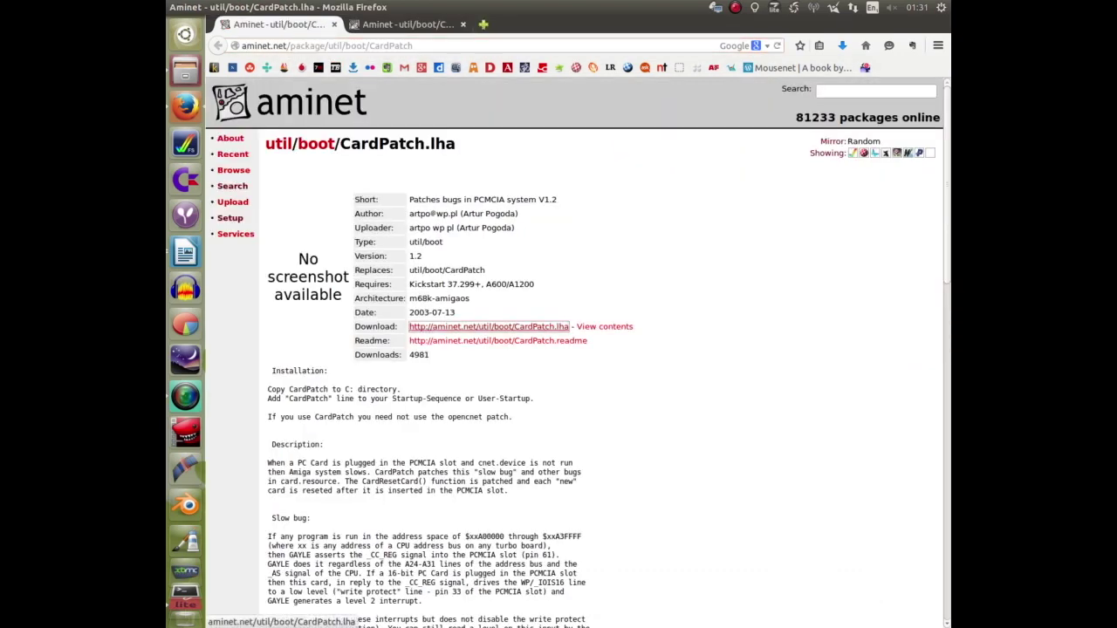
key(Return)
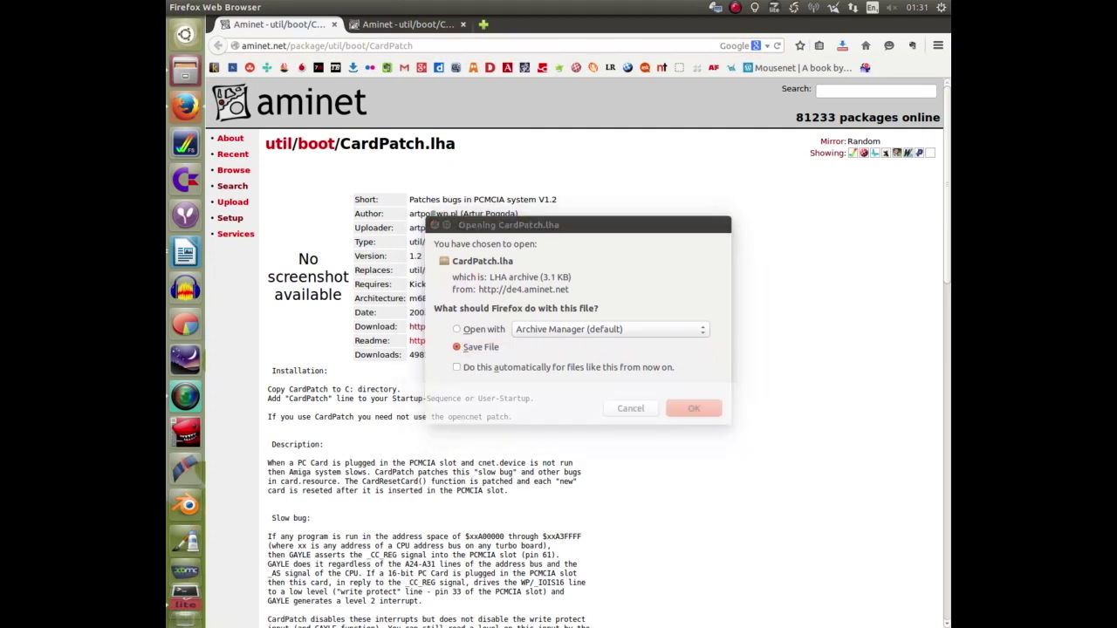
click(335, 24)
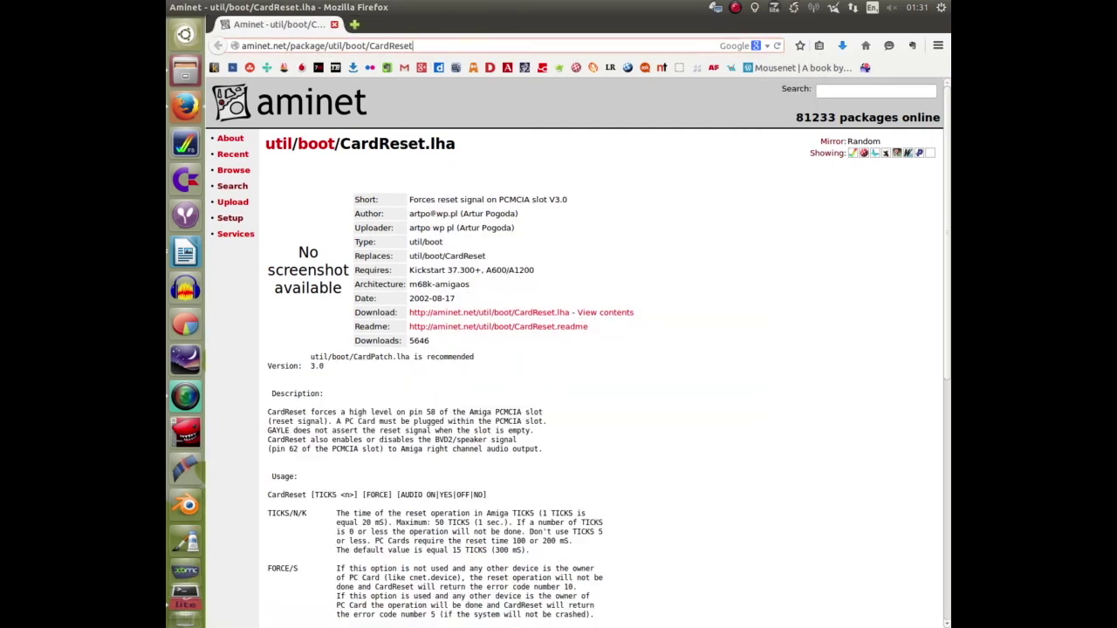
click(489, 312)
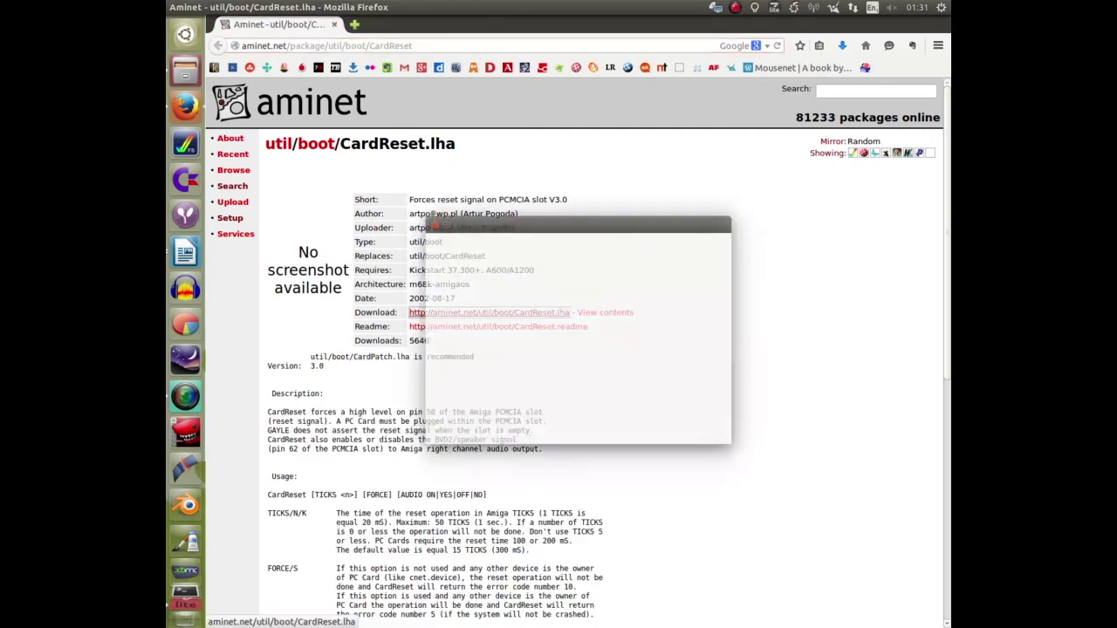
key(Return)
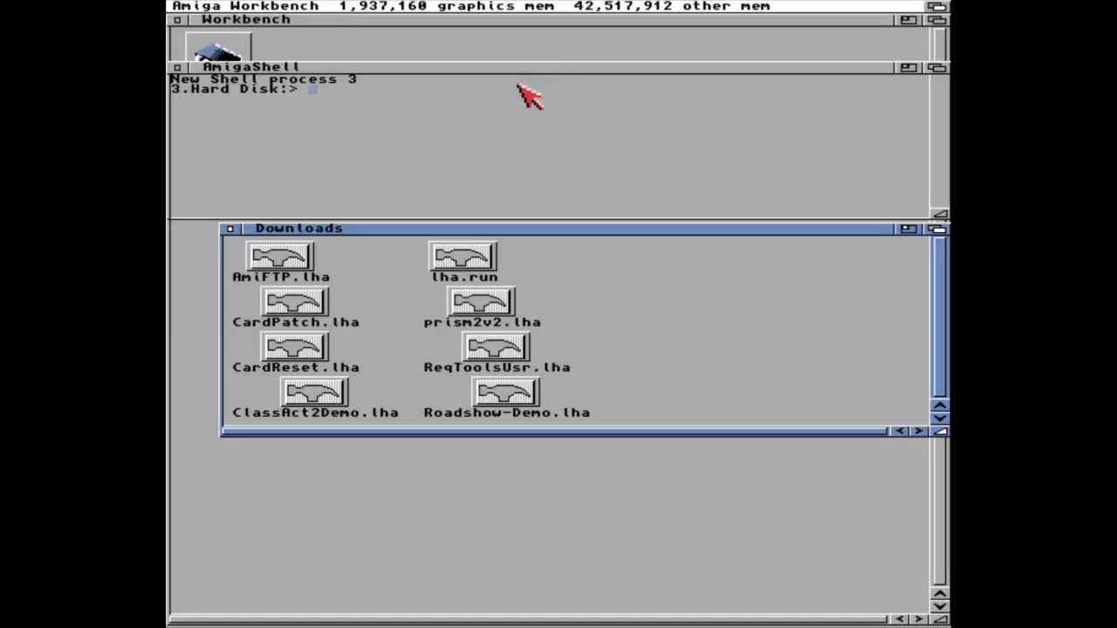
- In the shell, change to the hard disk root with cd /, then cd Downloads
click(522, 85)
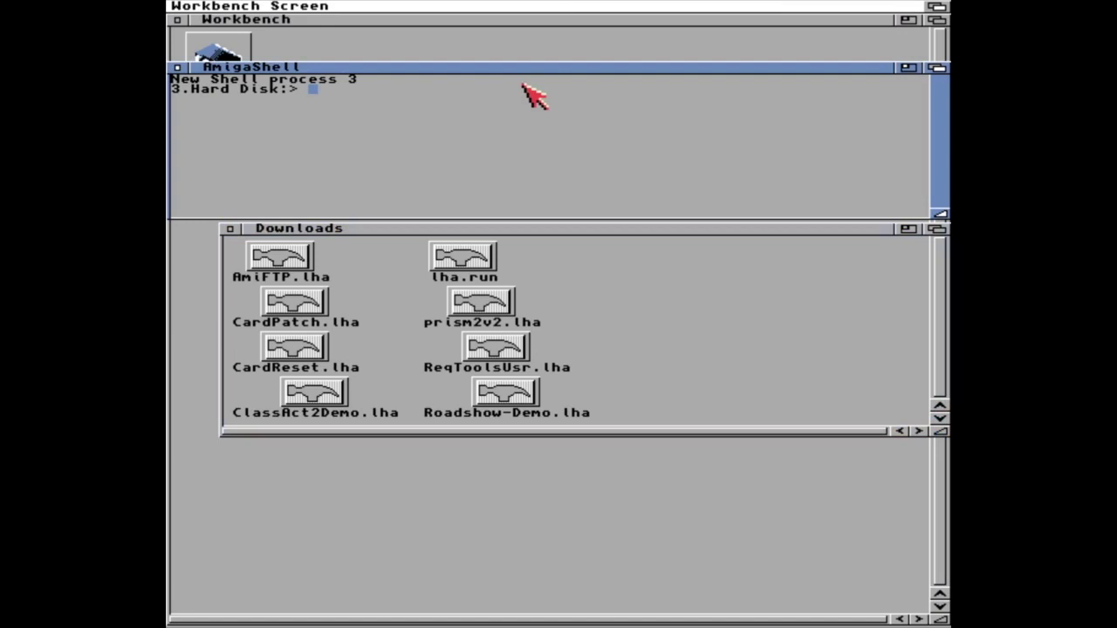
text(cd downloads)
key(Return)
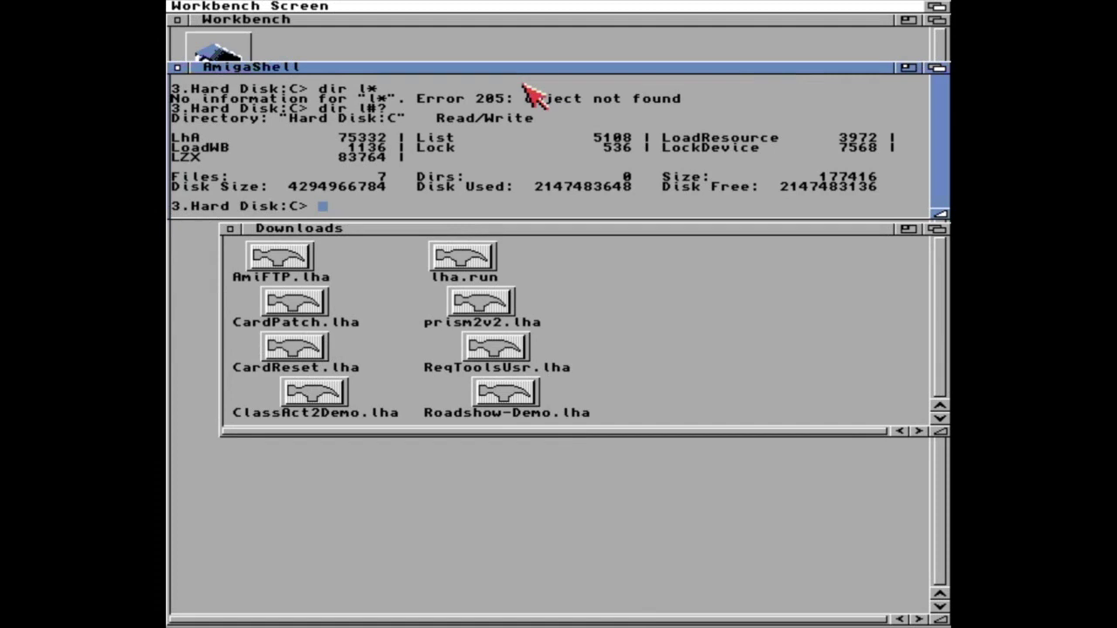
text(cd ../Downloads)
key(Return)
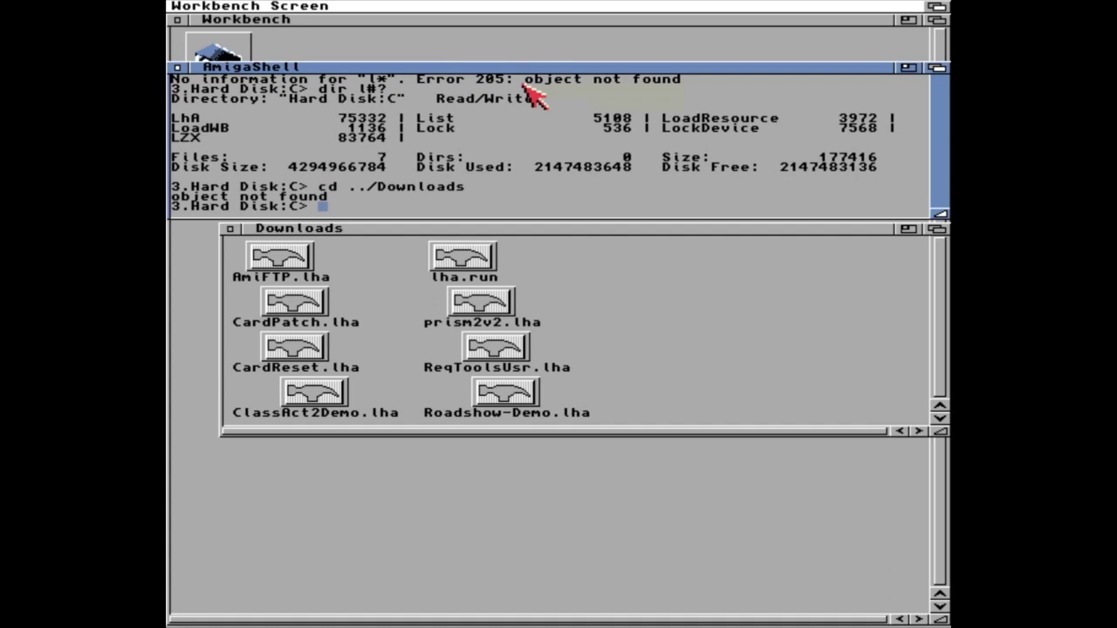
text(cd /)
key(Return)
text(cd Downlo)
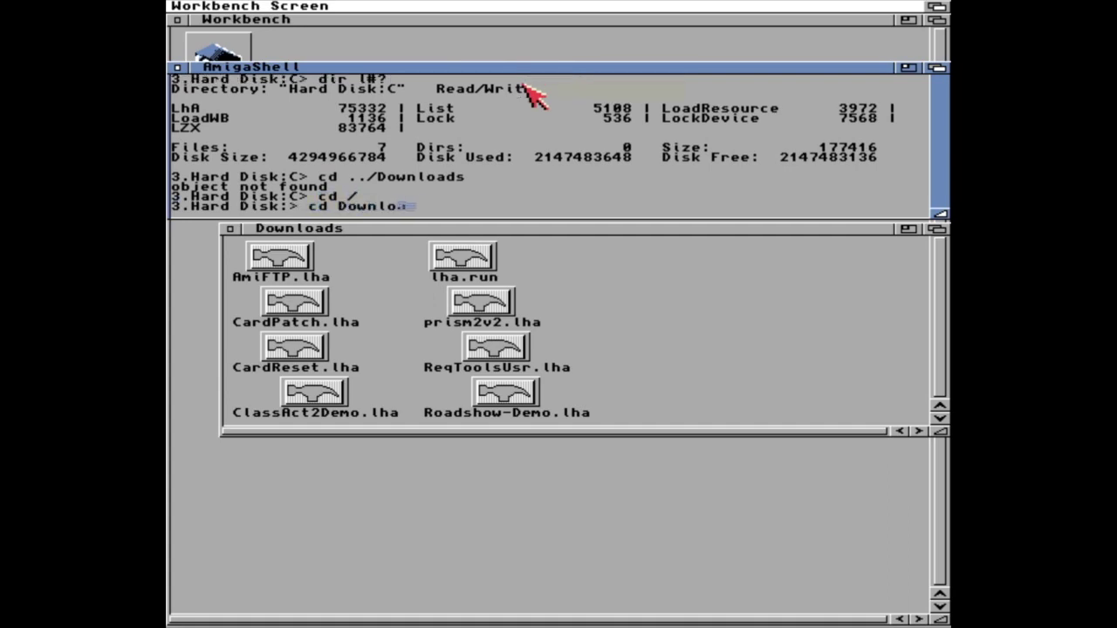
text(ads)
key(Return)
- Try execute lha.run, which fails, then enter the command copy lha.run c:
text(execute lha.run)
key(Return)
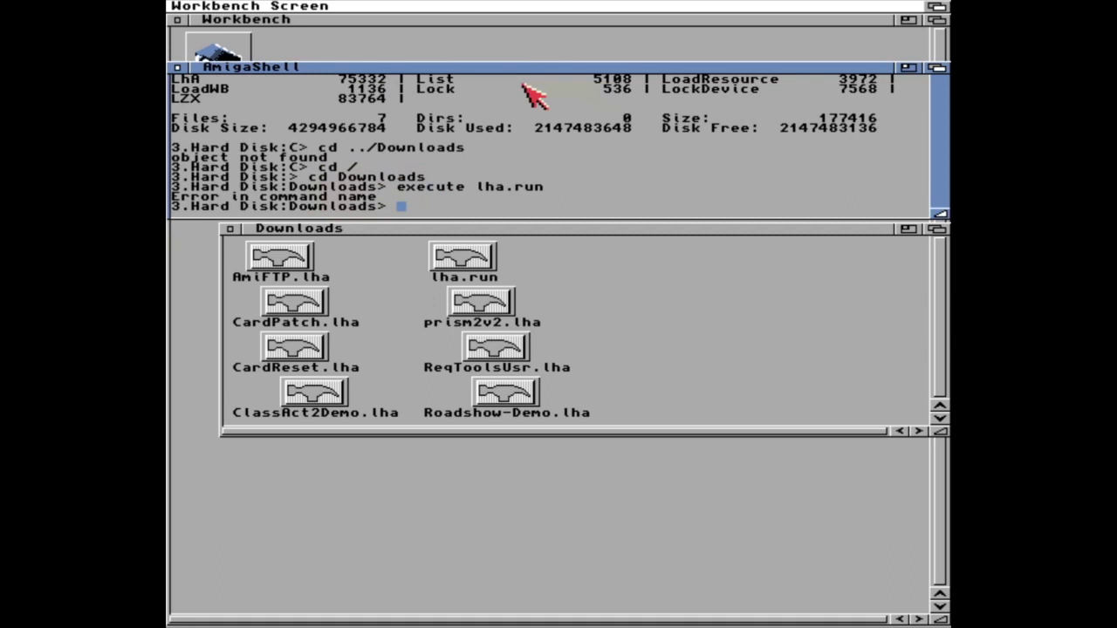
text(copy lha.run c:)
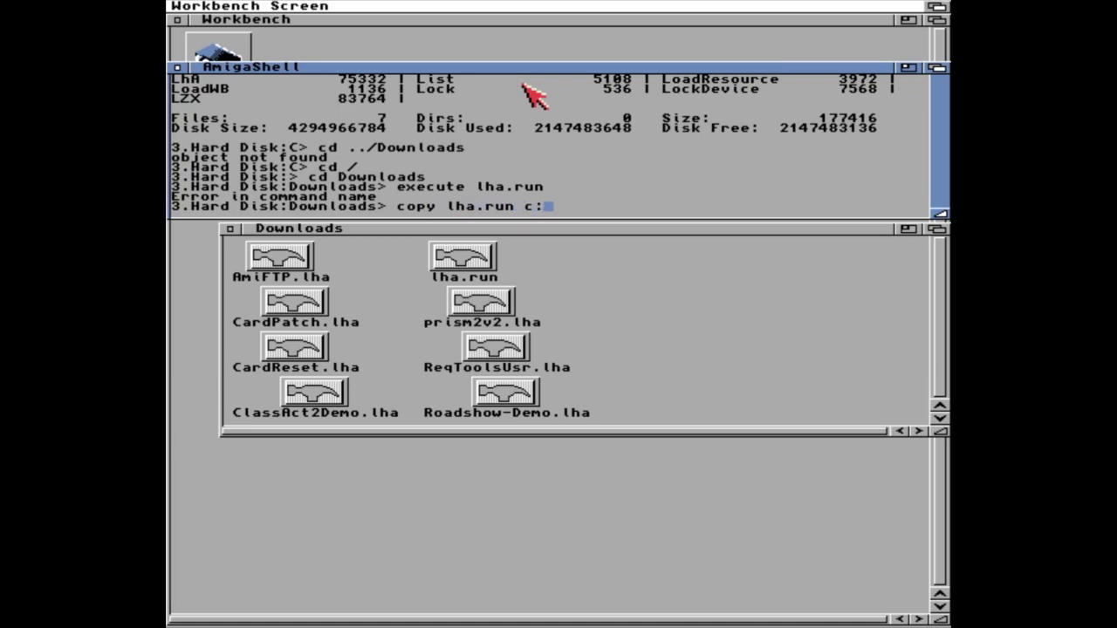
- Copy lha.run into C: and extract prism2v2.lha with lha x prism2v2.lha
key(Return)
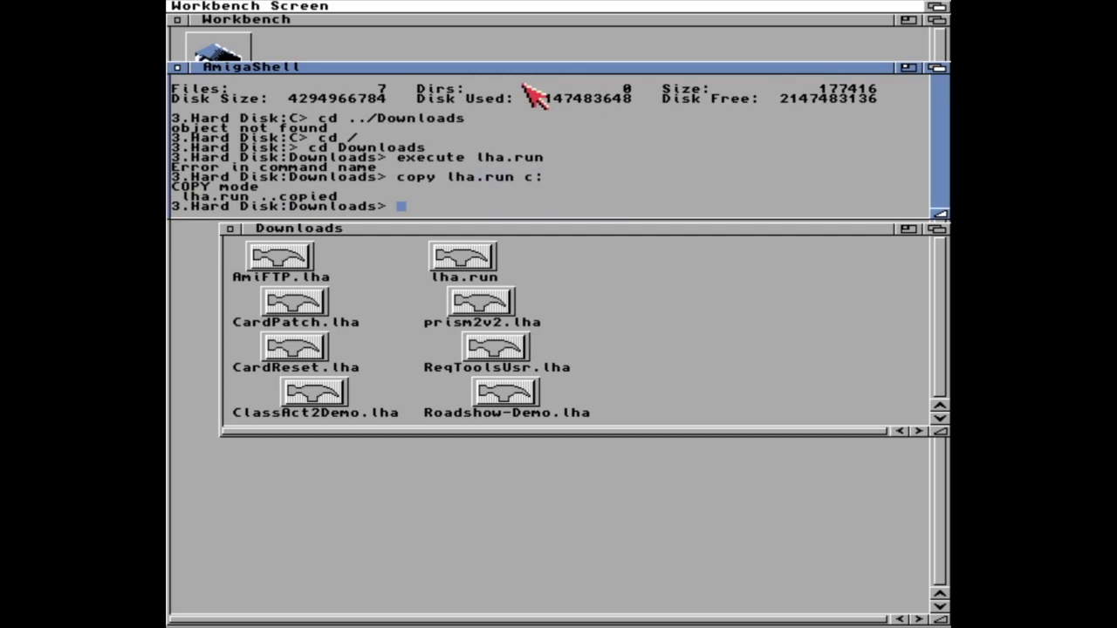
text(lha)
key(Return)
text(l)
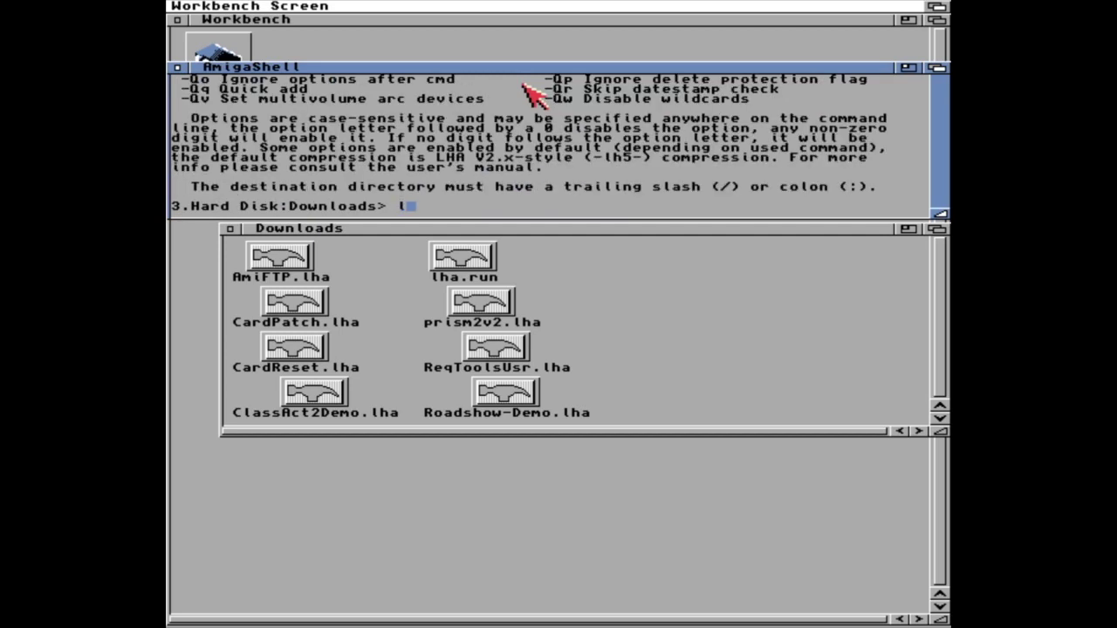
text(ha )
text(pr)
key(BackSpace)
key(BackSpace)
key(BackSpace)
text(x prism2v2.lha)
key(Return)
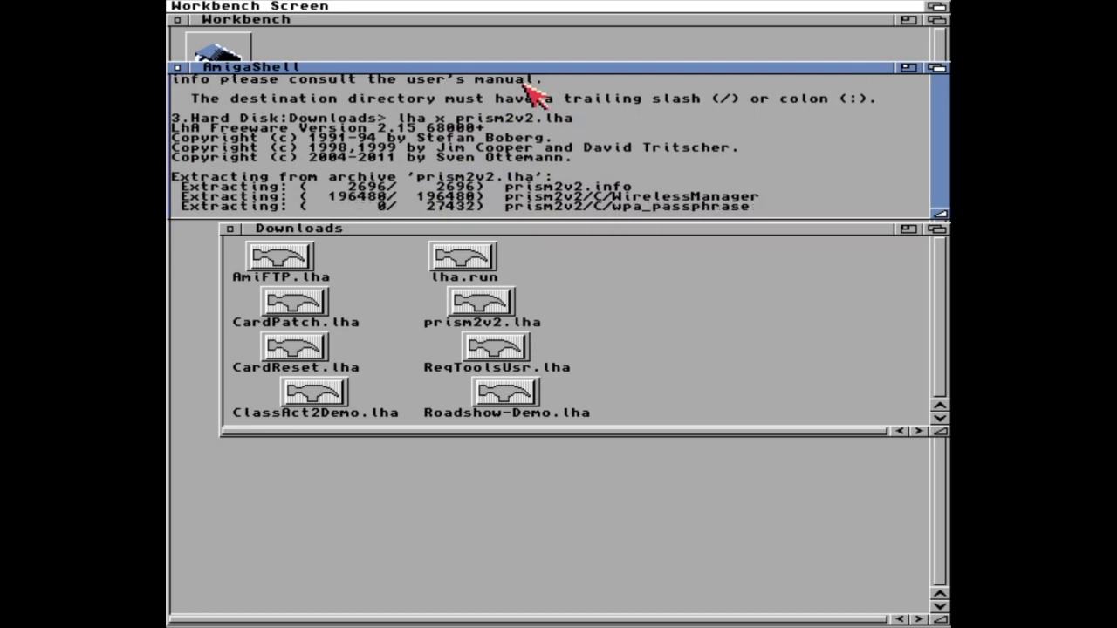
- Update the Downloads window and open the new prism2v2 drawer
click(617, 229)
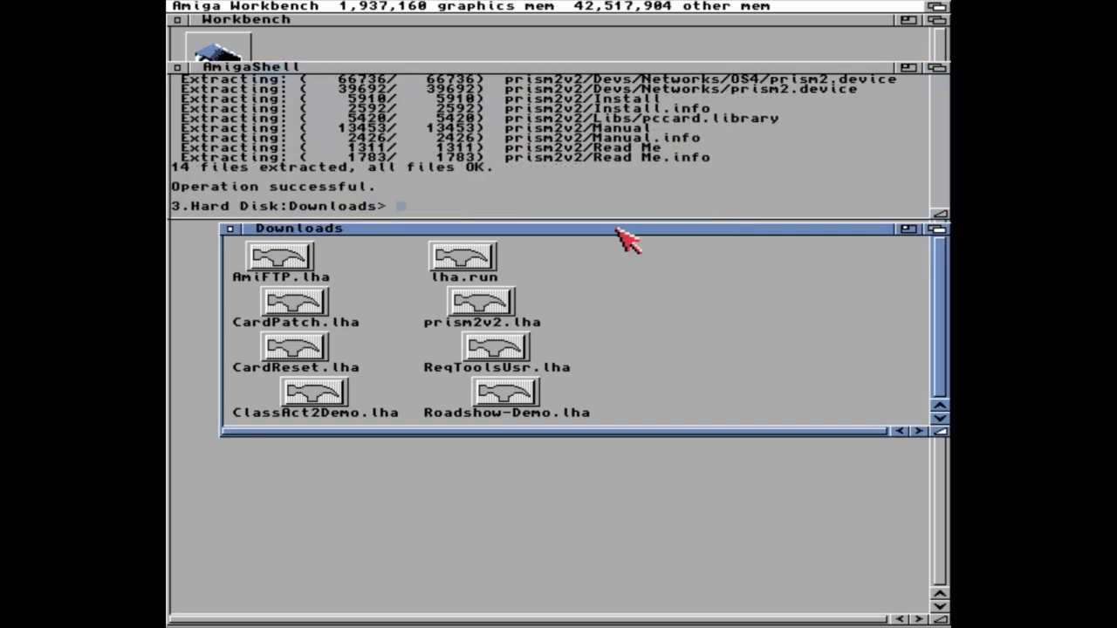
right_click(314, 6)
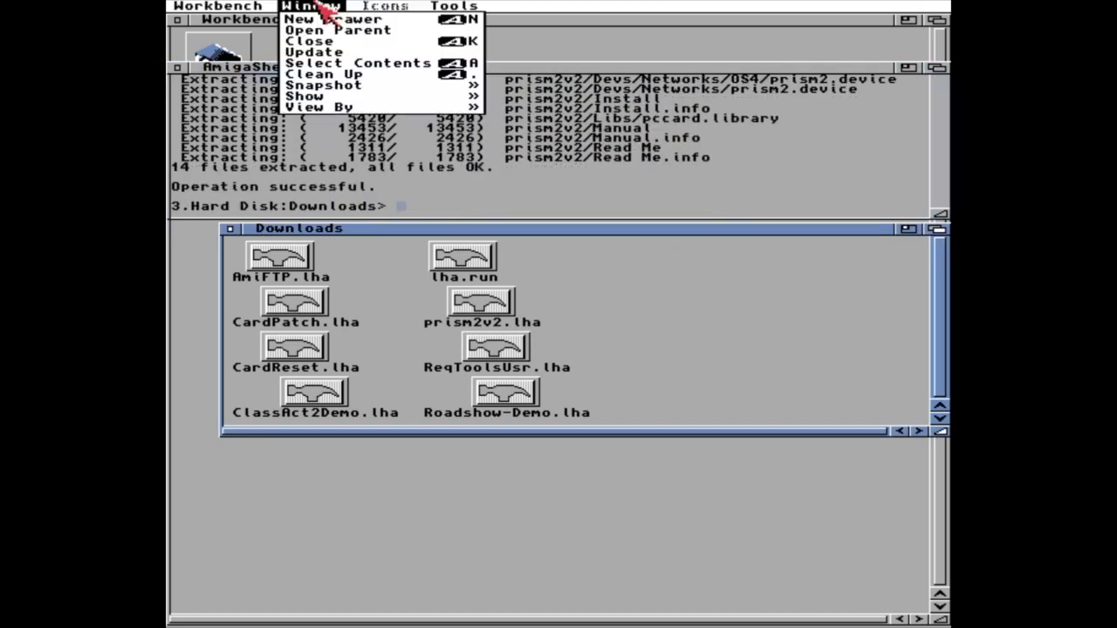
right_click(324, 51)
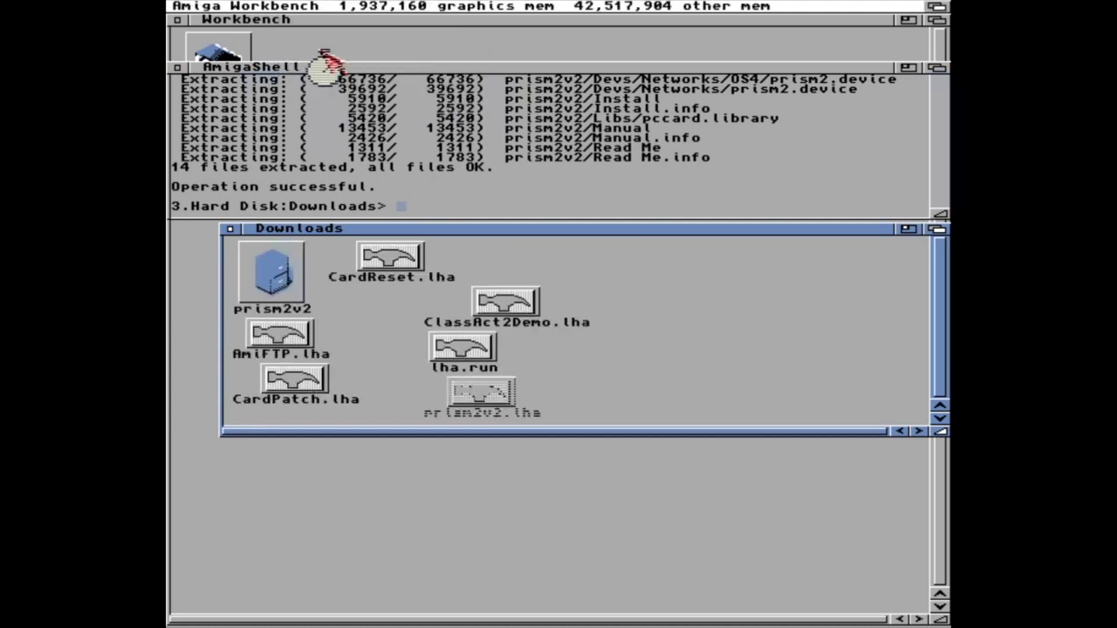
double_click(282, 257)
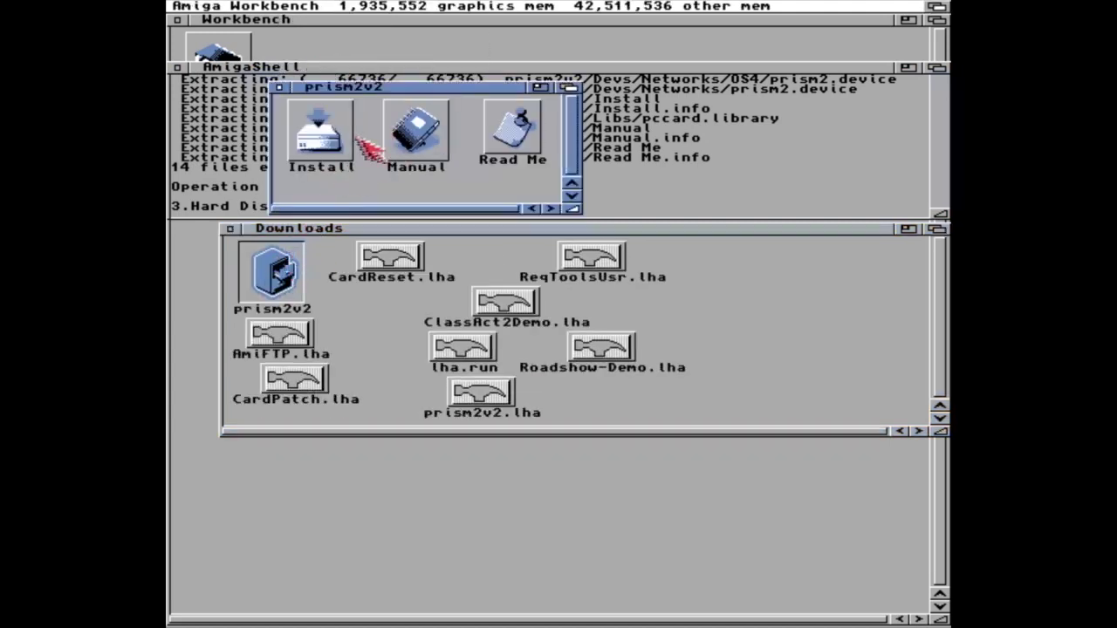
- Launch the prism2v2 Install script in novice mode, installing for real without logging
double_click(321, 144)
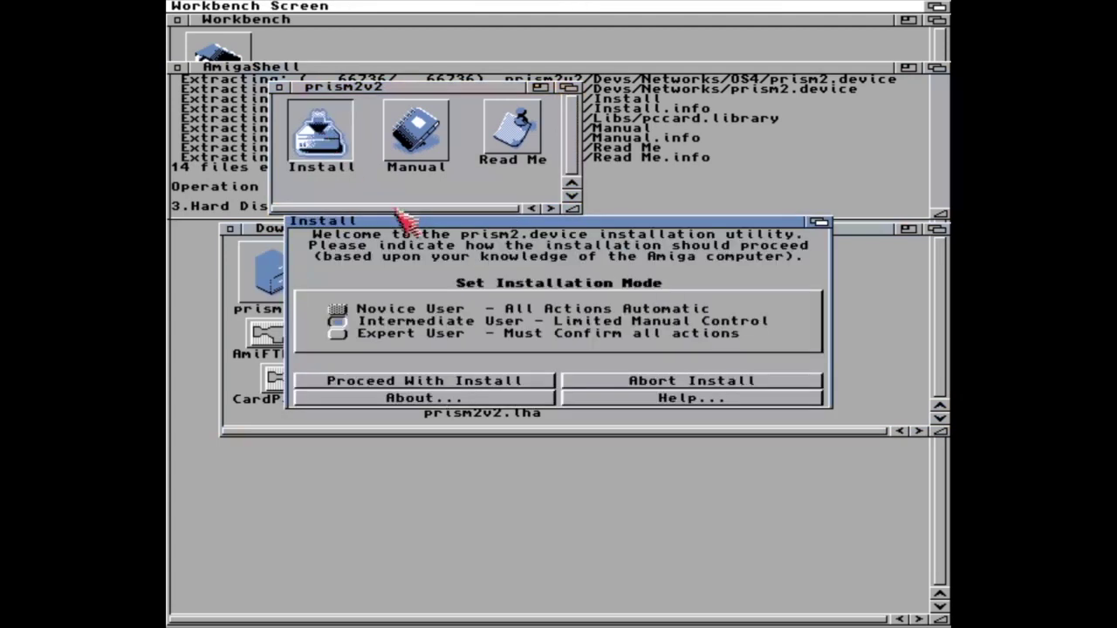
click(467, 381)
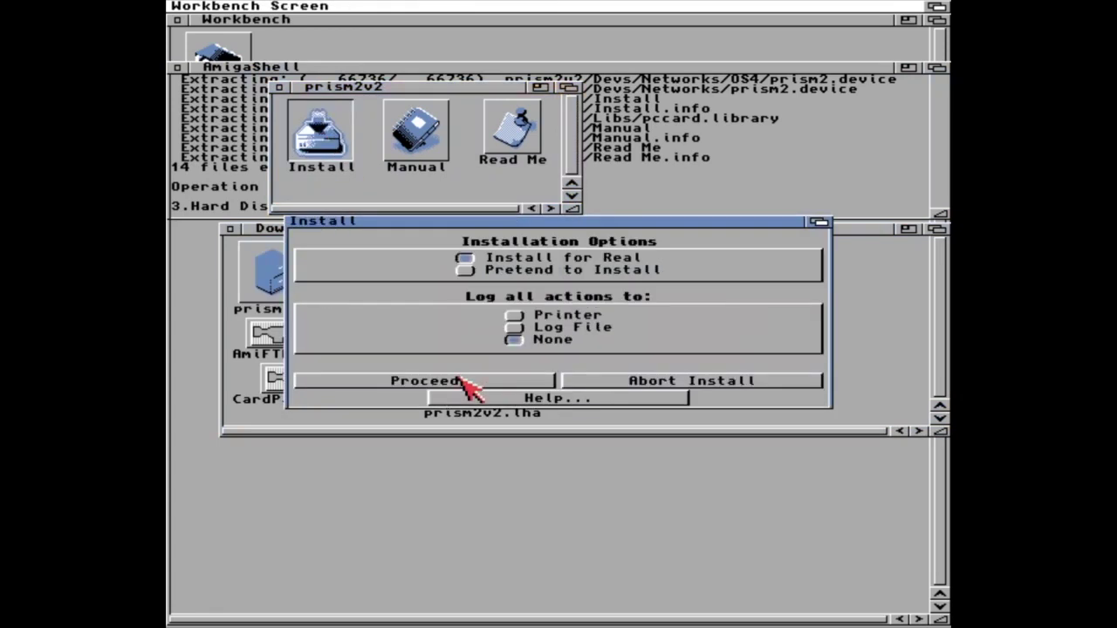
click(467, 382)
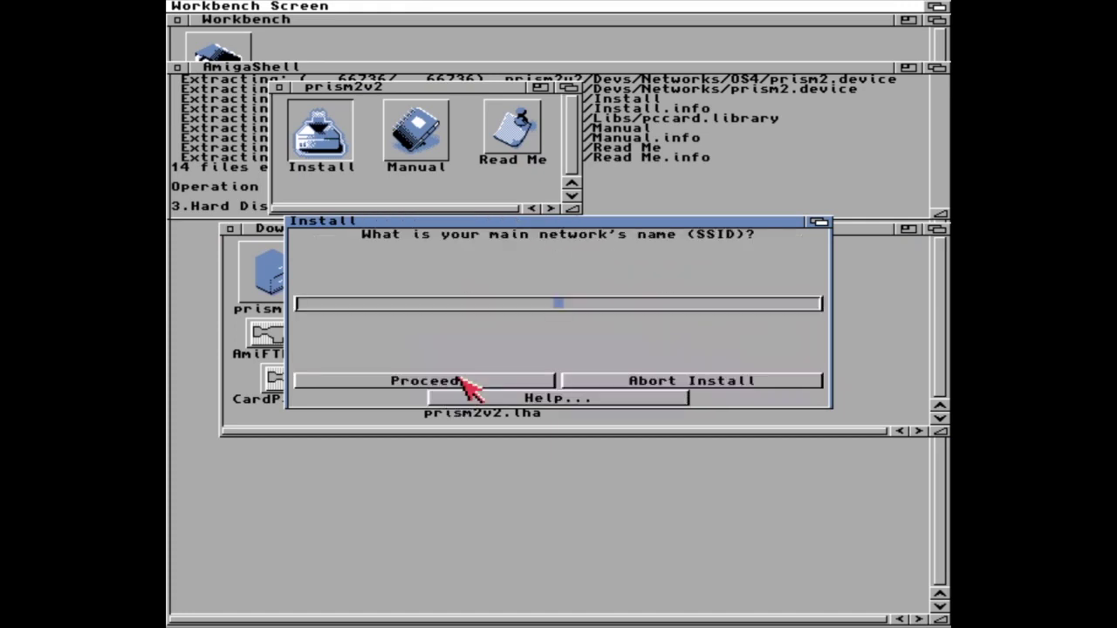
- Enter SSID 'Abundance' and the WPA passphrase, then acknowledge the completion notice
text(Abundance)
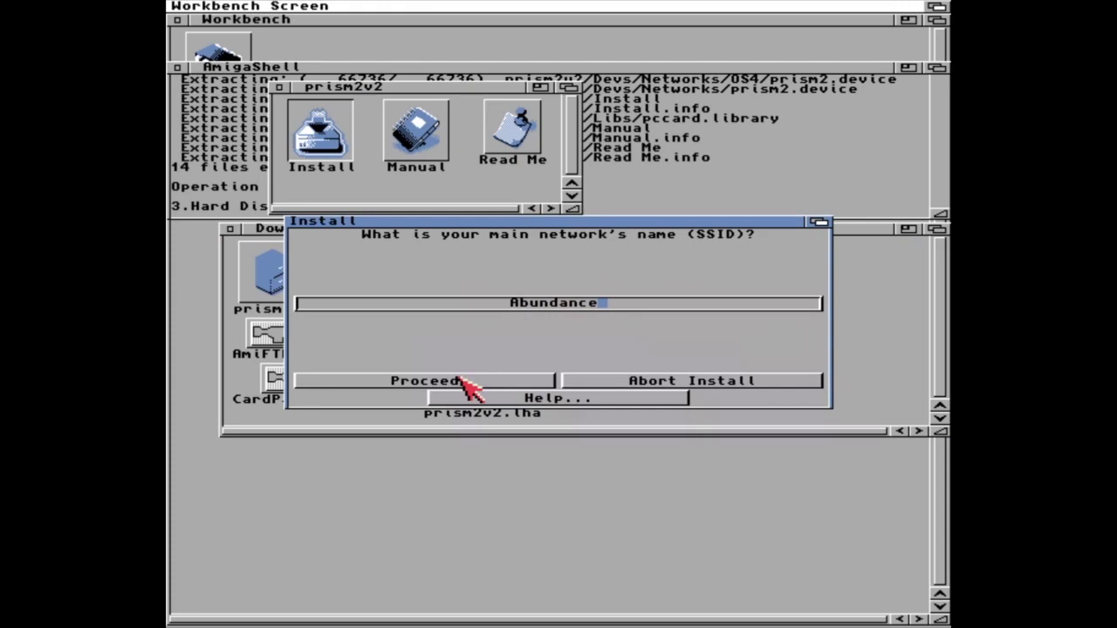
click(393, 381)
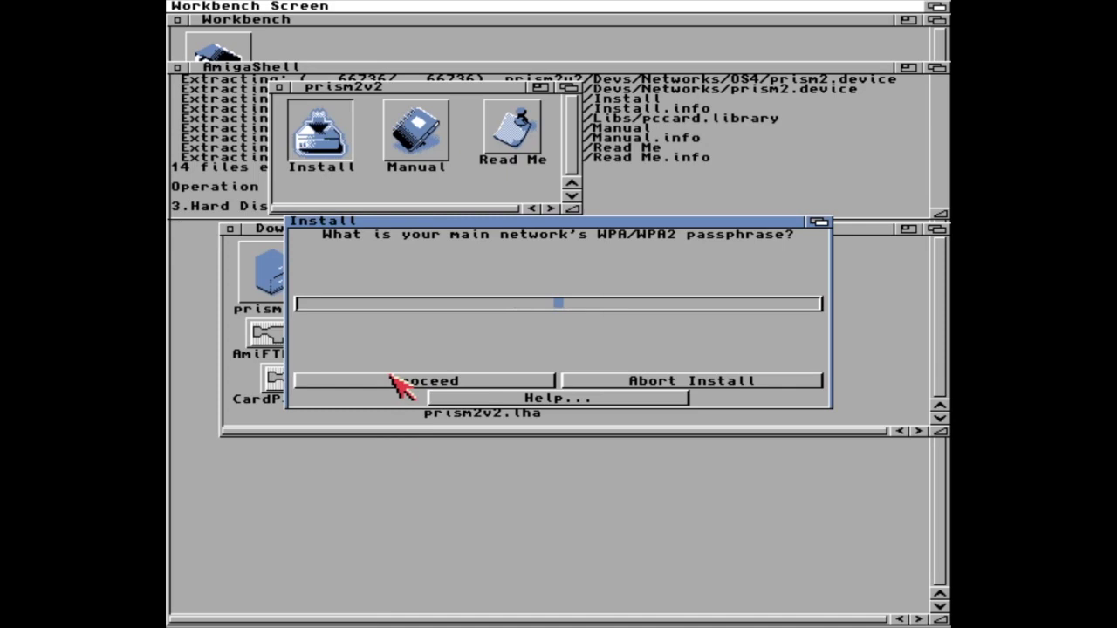
click(401, 382)
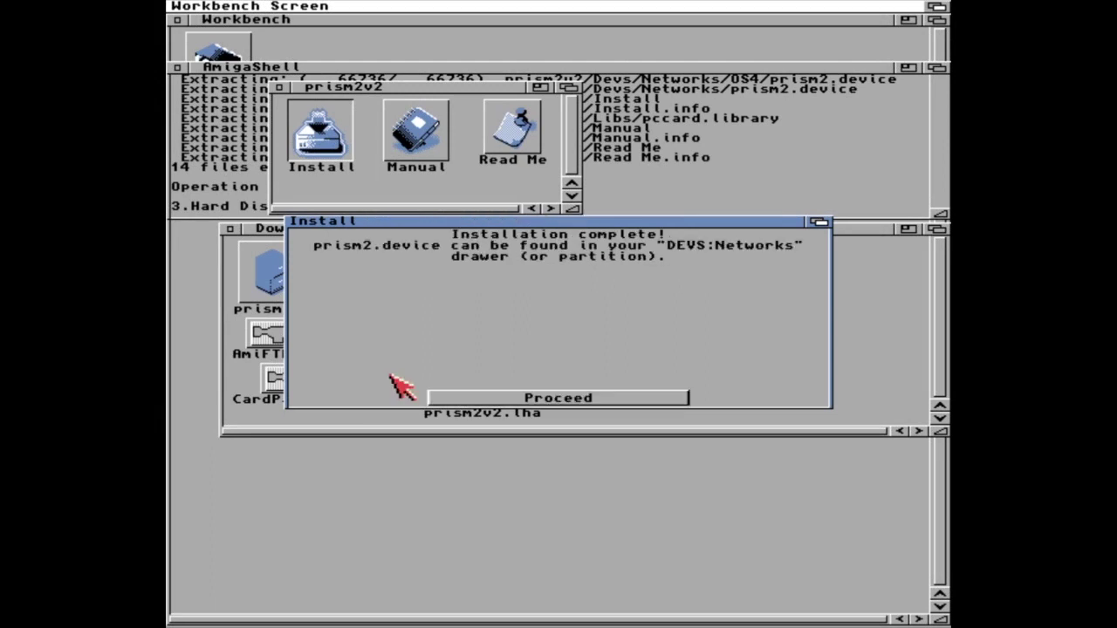
click(539, 399)
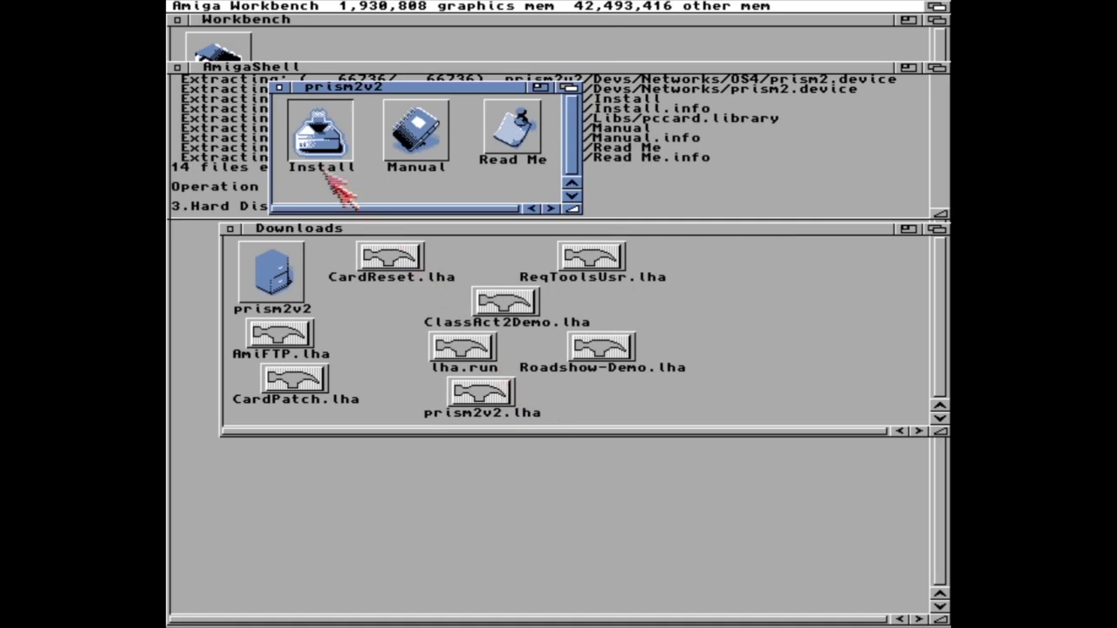
- Close the prism2v2 drawer and run lha x roadshow-demo.lha in the shell
click(278, 88)
click(489, 165)
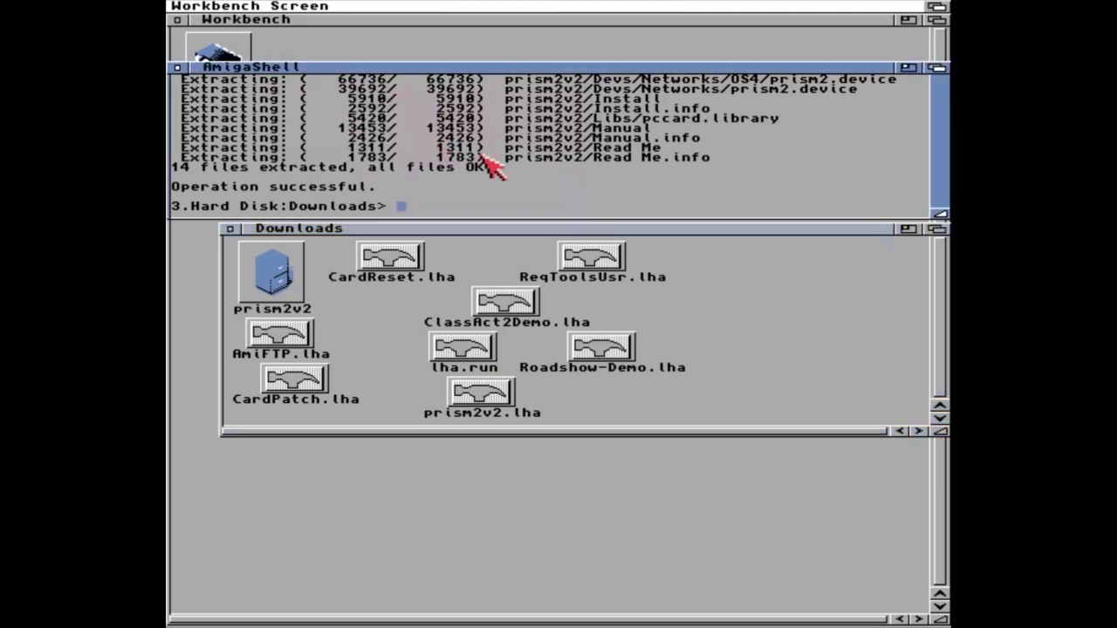
text(lha x roadshow-demo.lha)
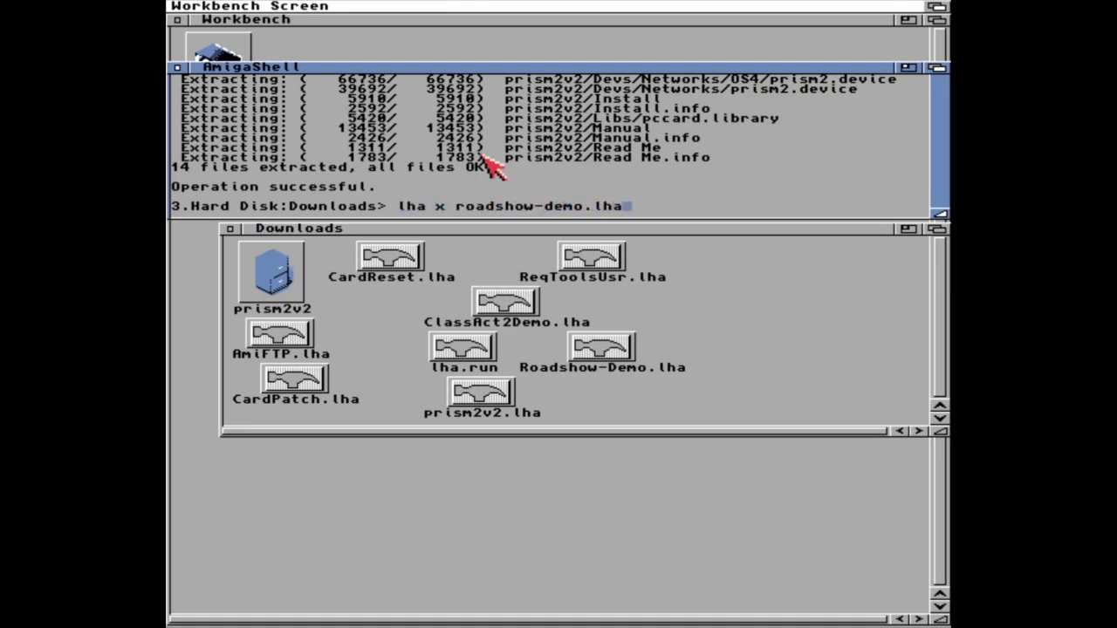
key(Return)
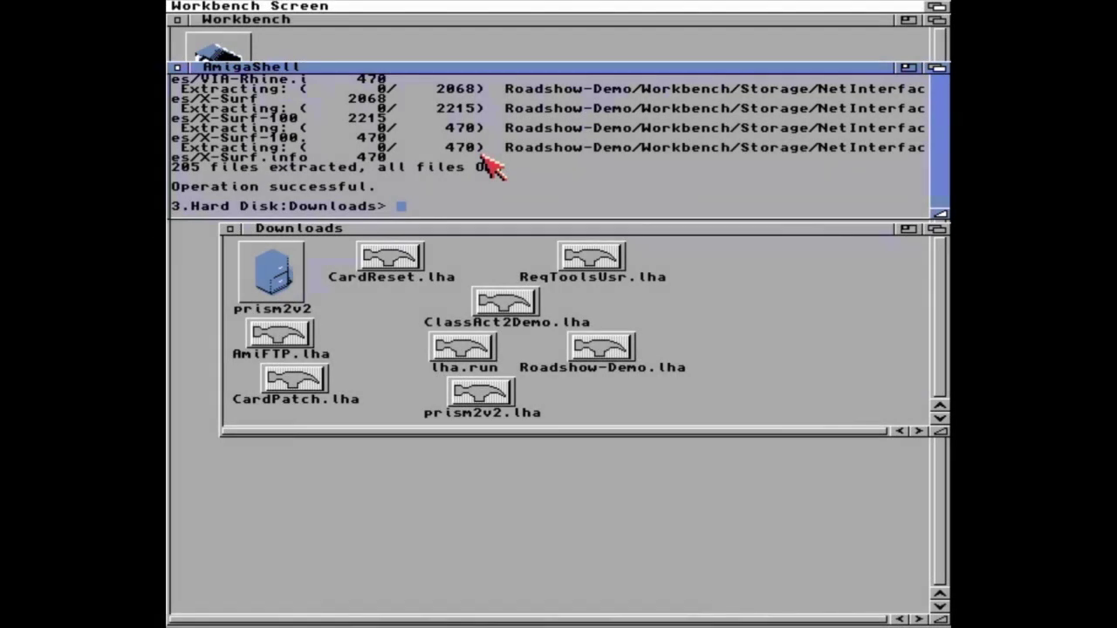
- Update the Downloads window and open the new Roadshow-Demo drawer
click(803, 428)
right_click(301, 8)
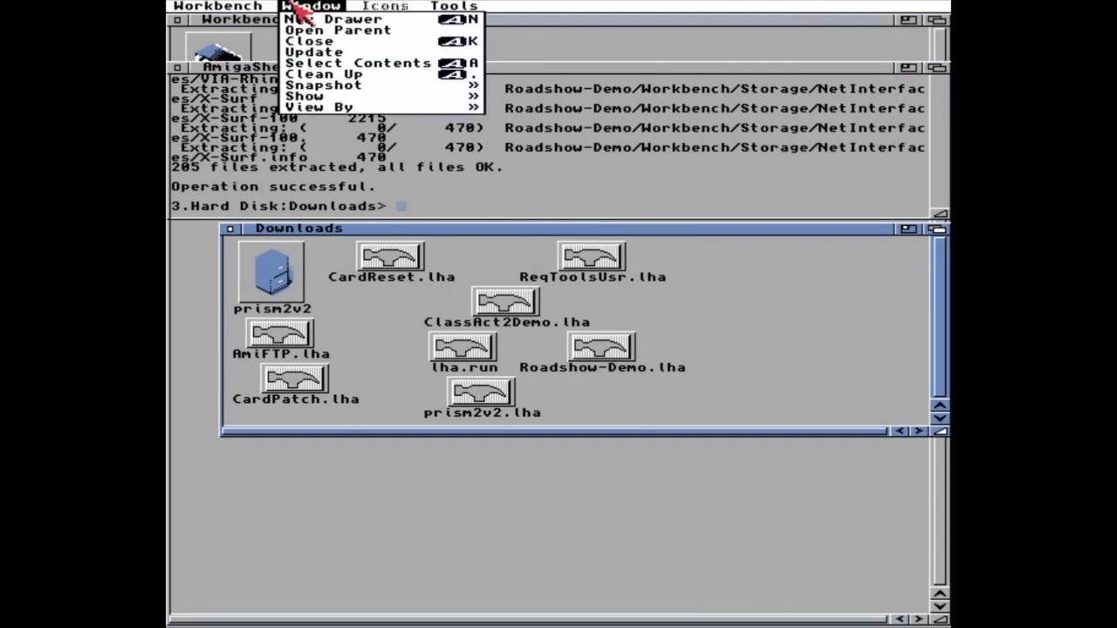
right_click(332, 55)
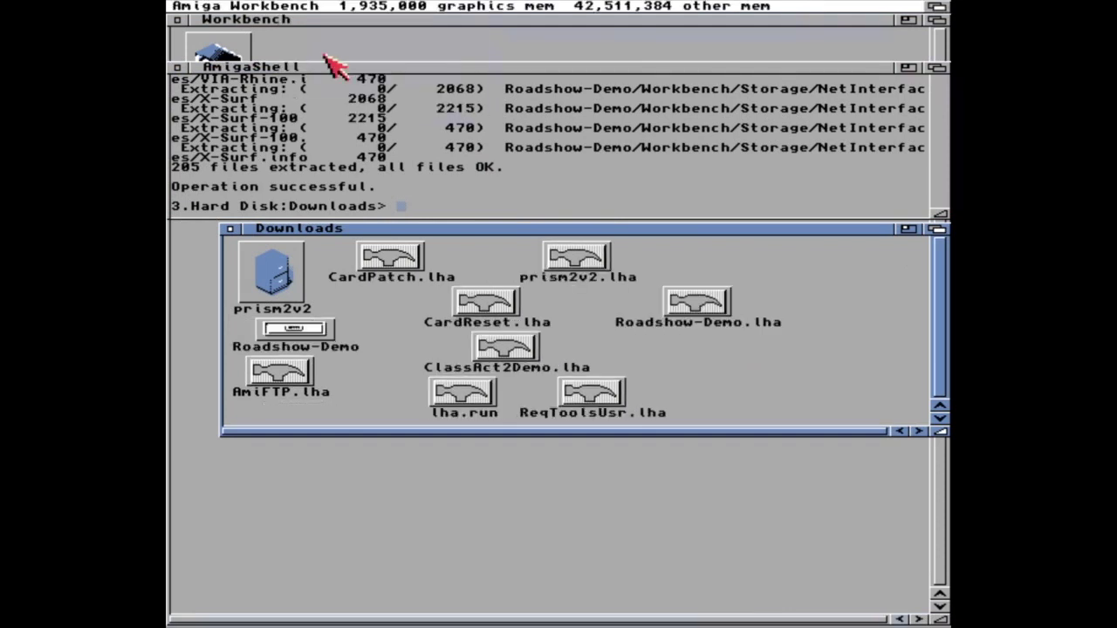
double_click(295, 328)
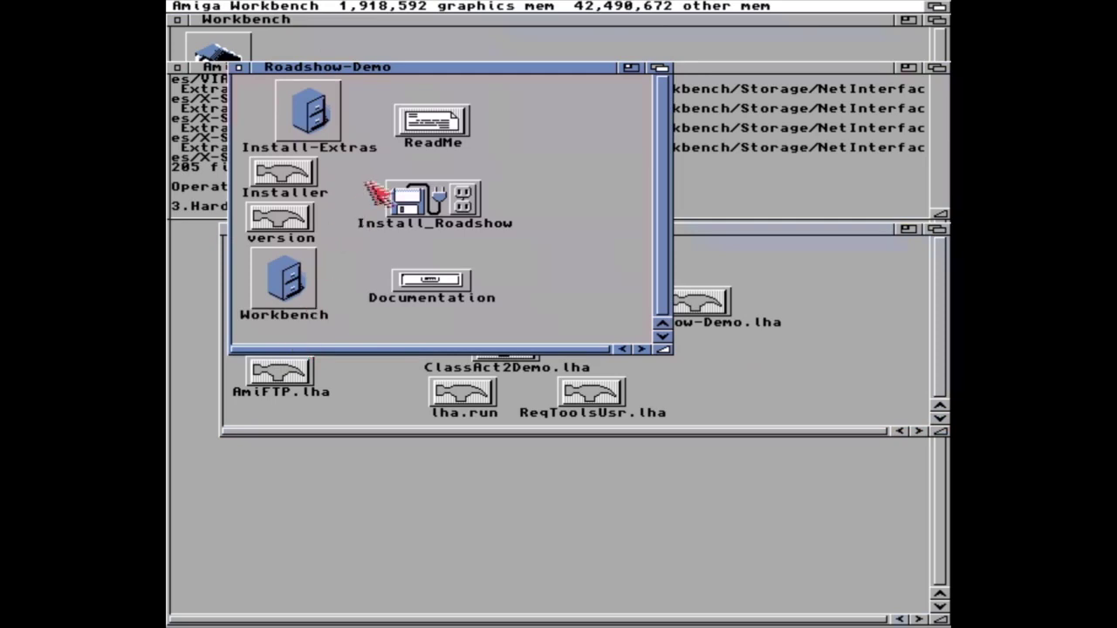
- Run the Roadshow installer in novice mode, placing documentation on Hard Disk: until complete
double_click(418, 189)
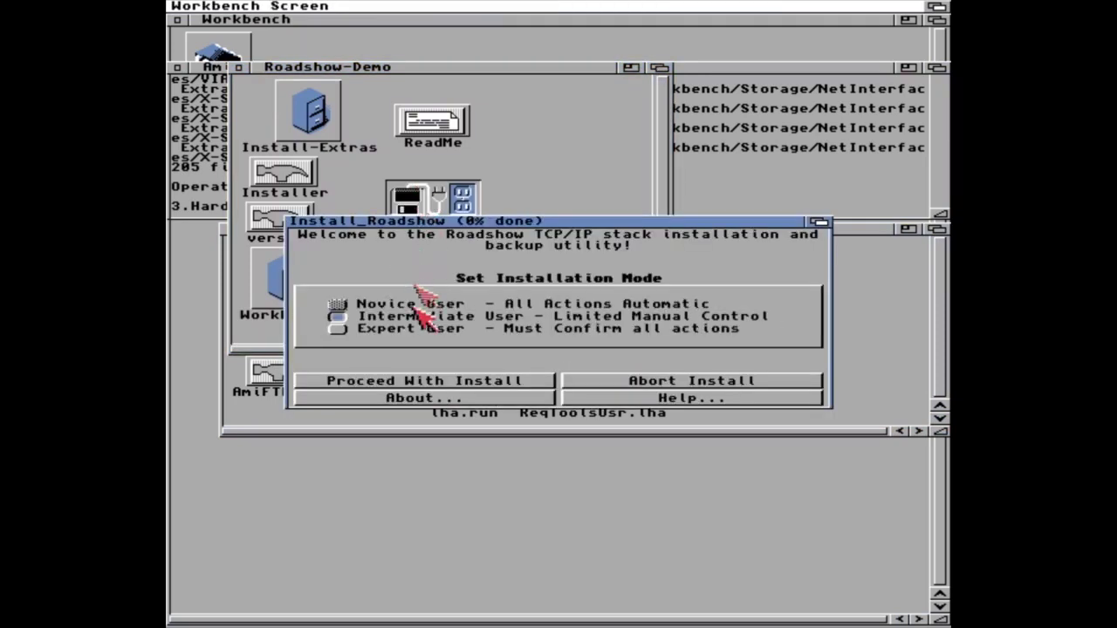
click(418, 382)
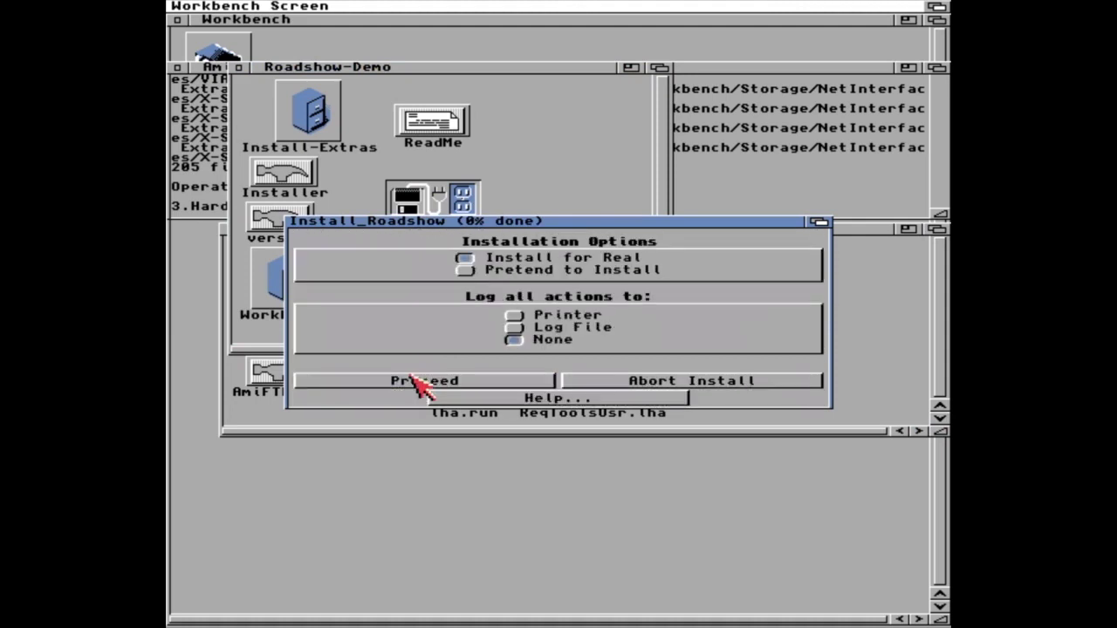
click(416, 381)
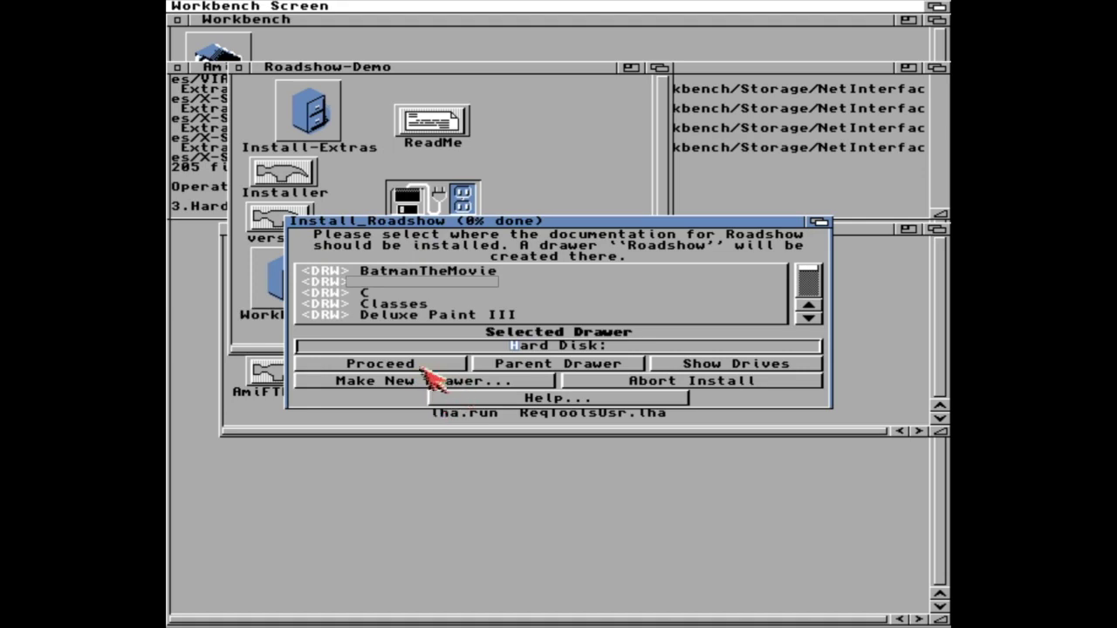
click(421, 369)
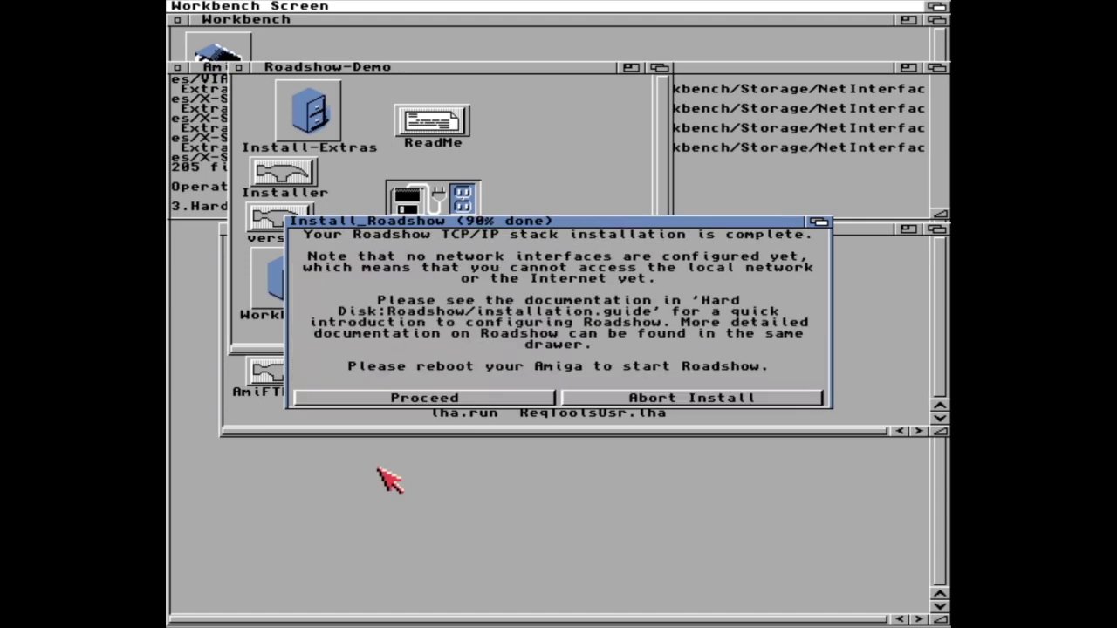
click(446, 400)
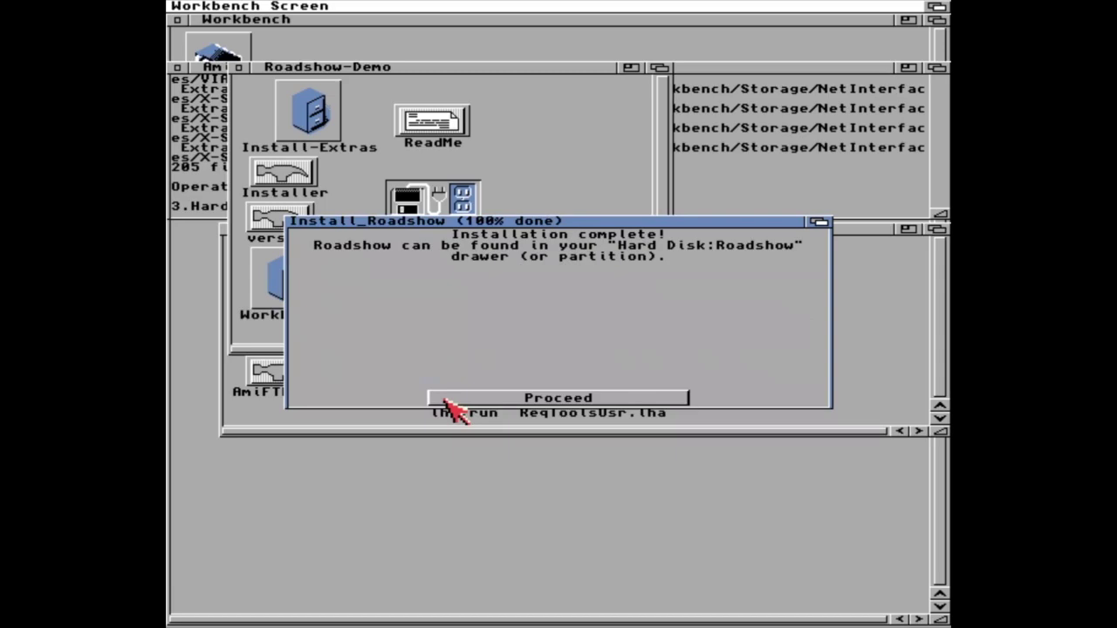
- Close the finished installer and open a Shell from Hard Disk > System
click(446, 400)
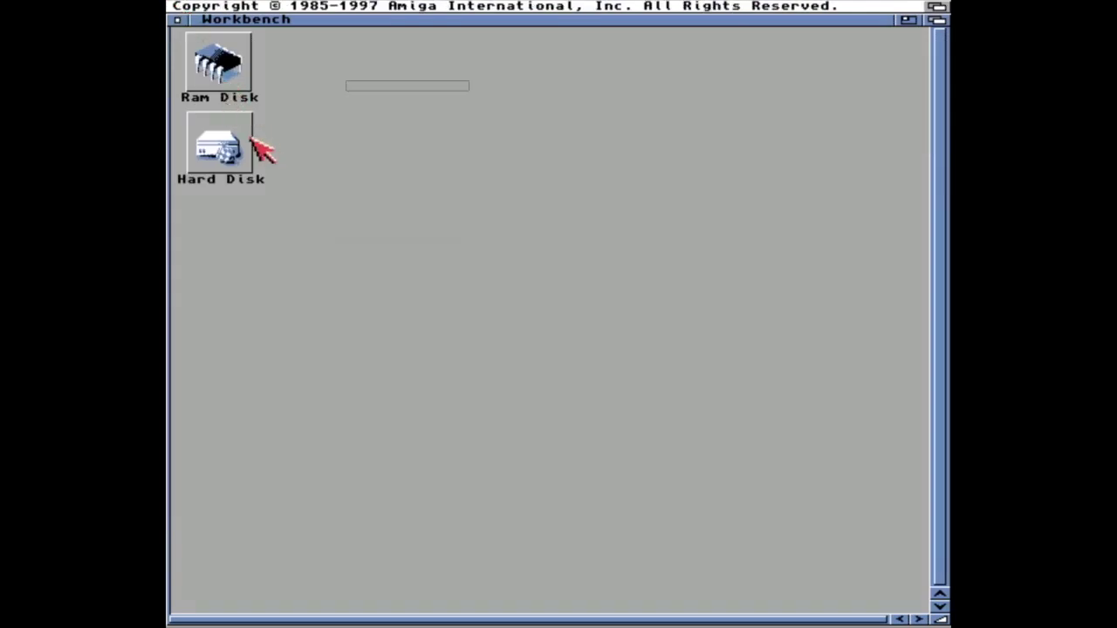
double_click(218, 147)
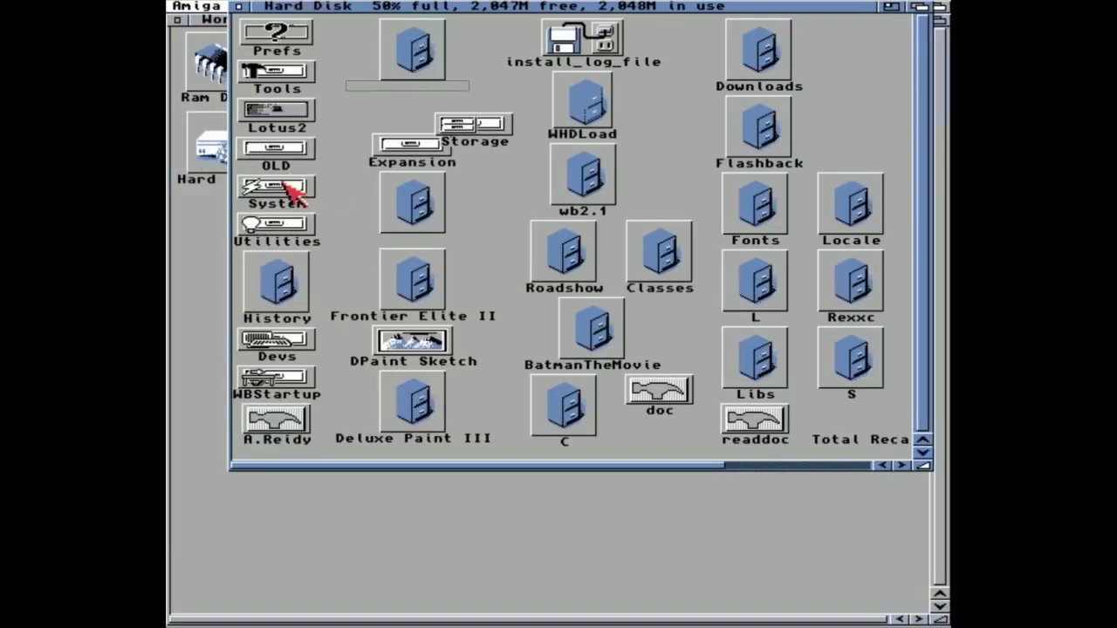
double_click(293, 194)
double_click(270, 103)
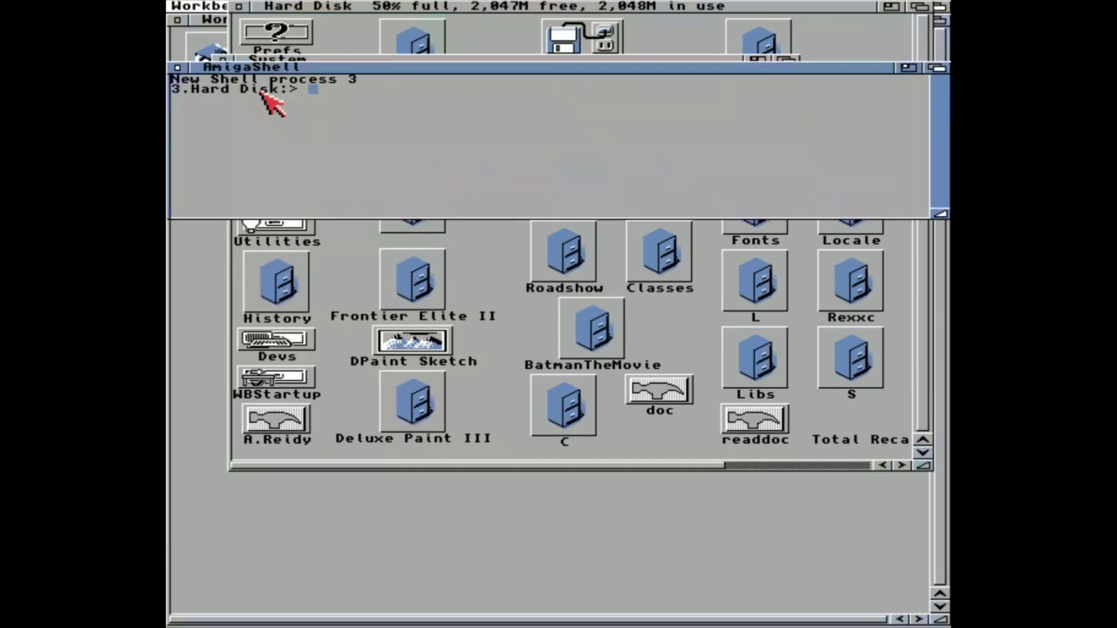
- Change to storage/netinterfaces, list it, and copy prism2 to //Devs/NetInterfaces
text(cd stors)
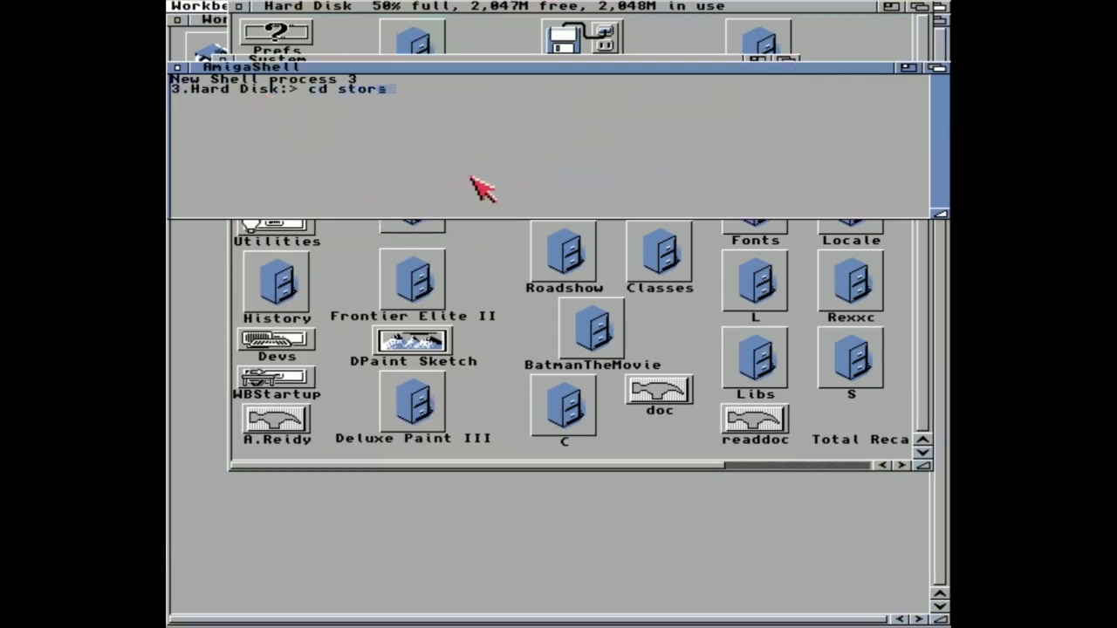
key(BackSpace)
text(age/netinterface)
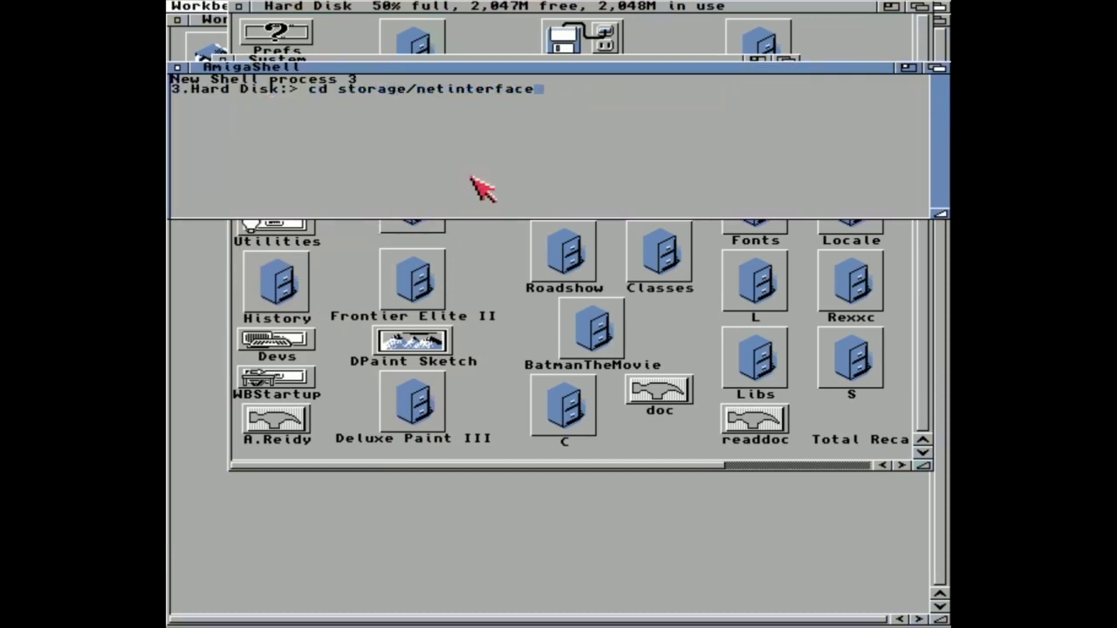
text(s)
key(Return)
text(dir)
key(Return)
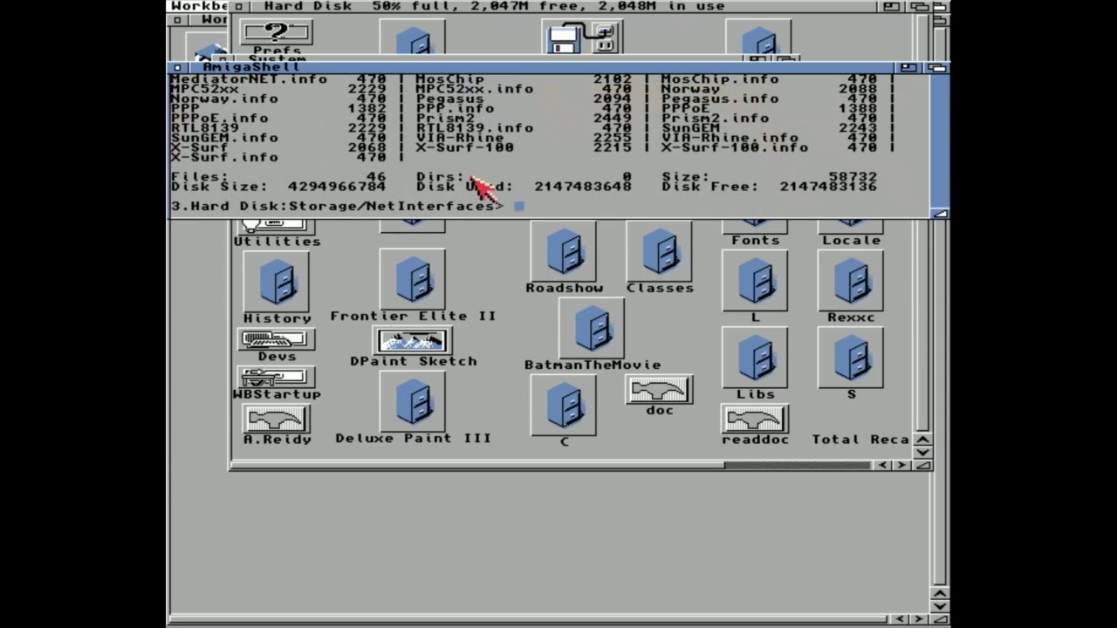
text(copy prism2)
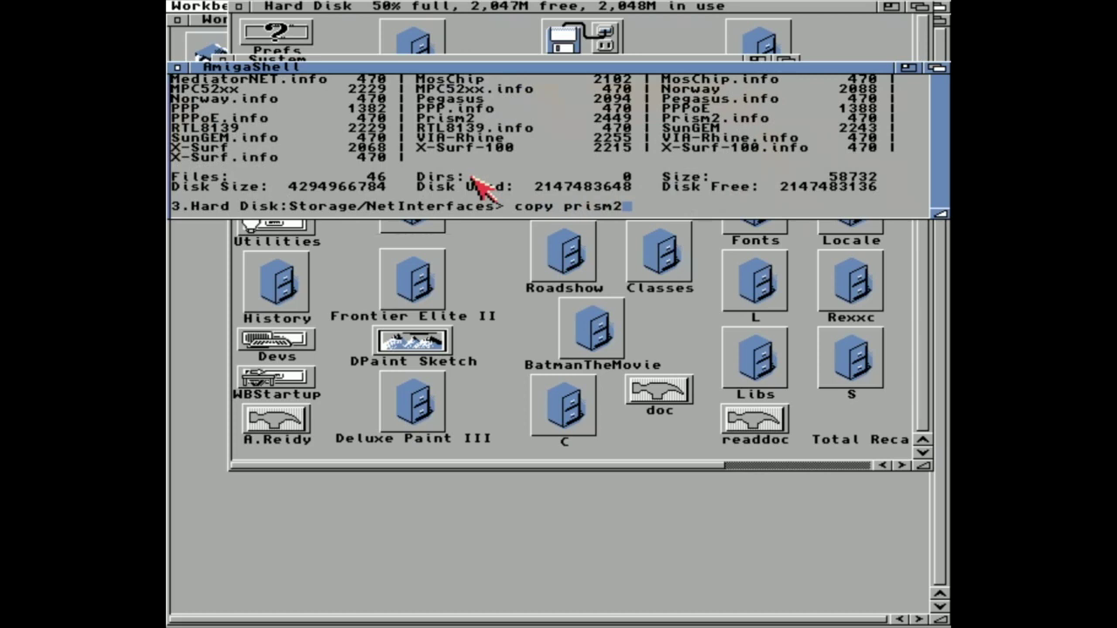
text( //Devs/NetInterfaces)
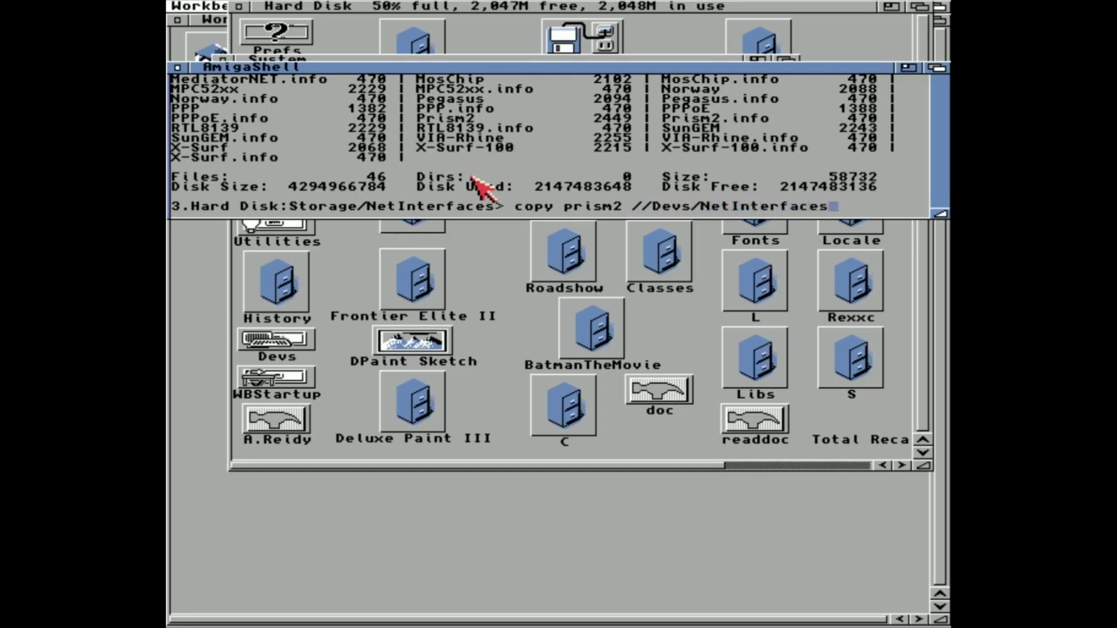
key(Return)
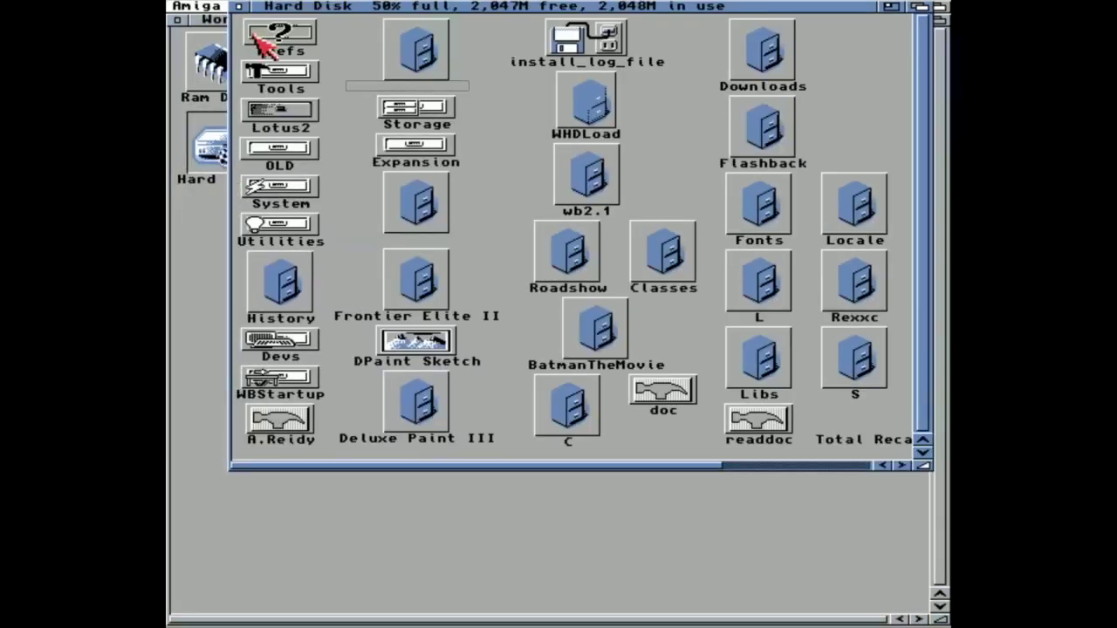
- Open a new Shell from the System drawer and edit s:user-startup in Ed
click(272, 210)
double_click(273, 206)
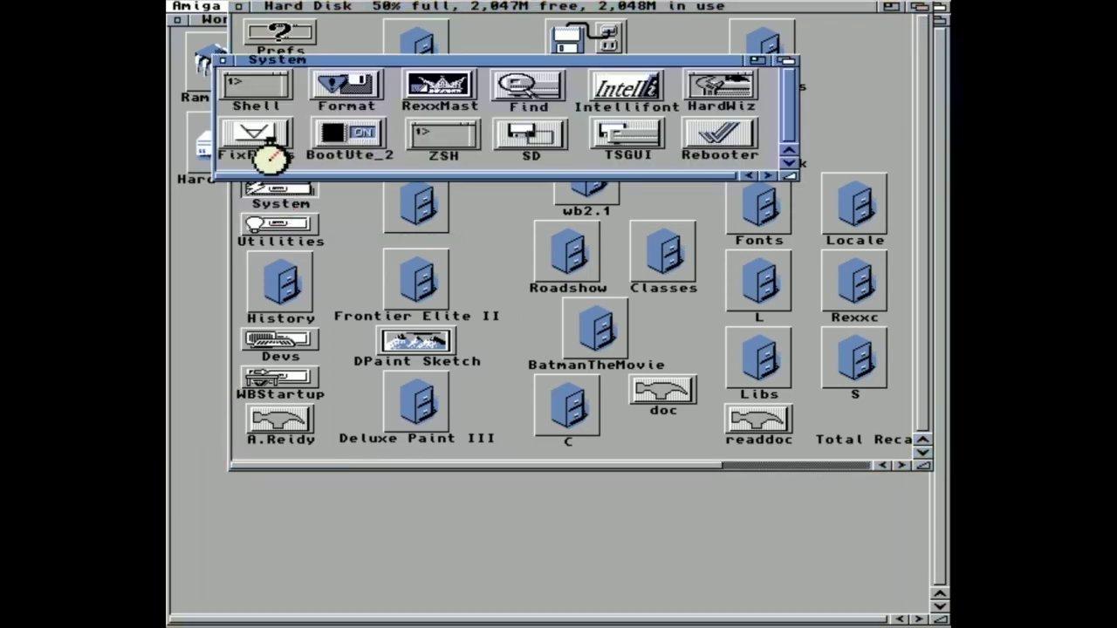
double_click(257, 85)
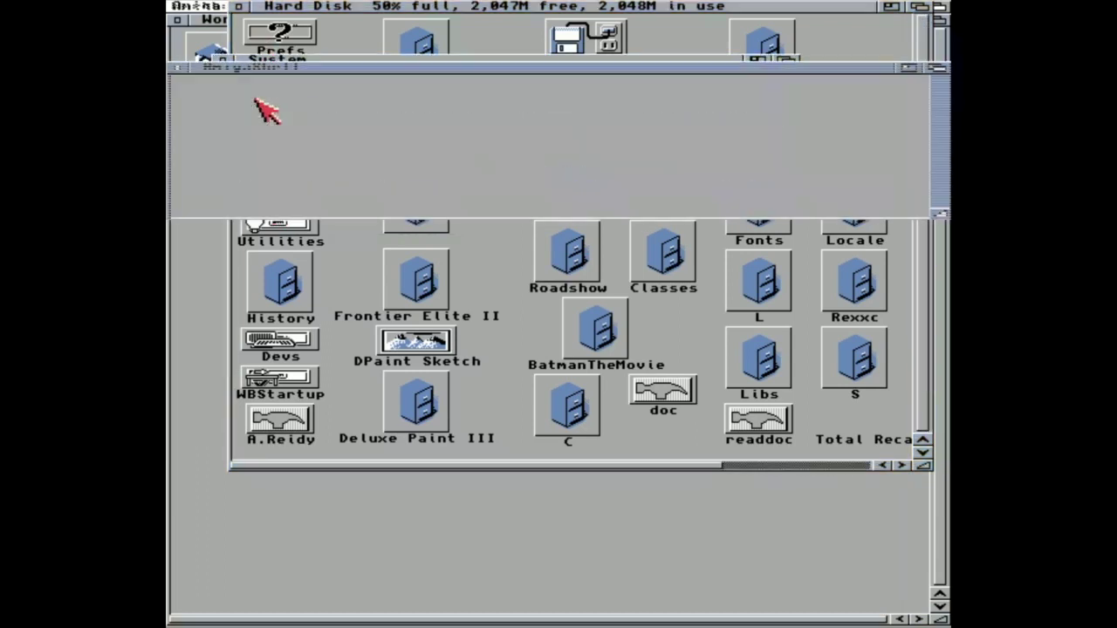
text(ed )
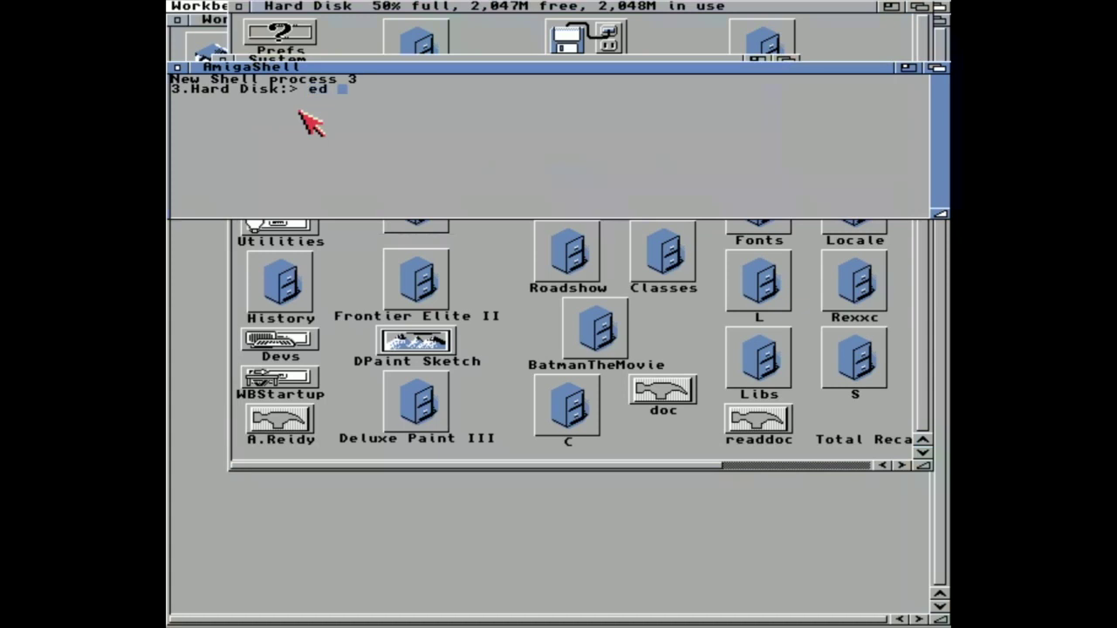
text(s:user-startup)
key(Return)
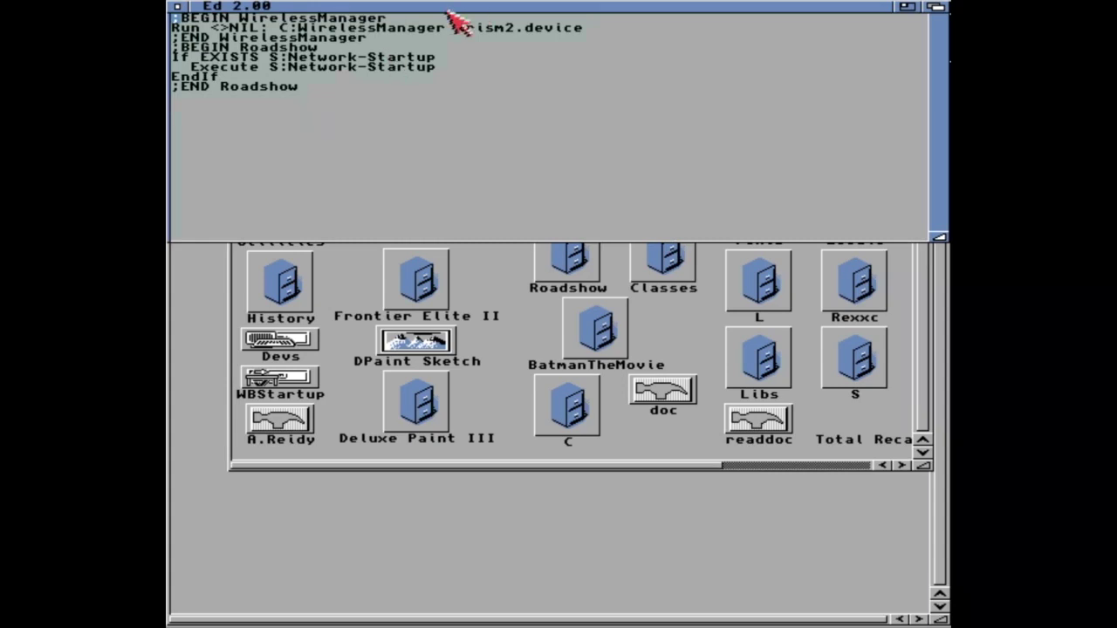
- Prefix the If EXISTS and Execute lines with ';' and save user-startup
click(175, 27)
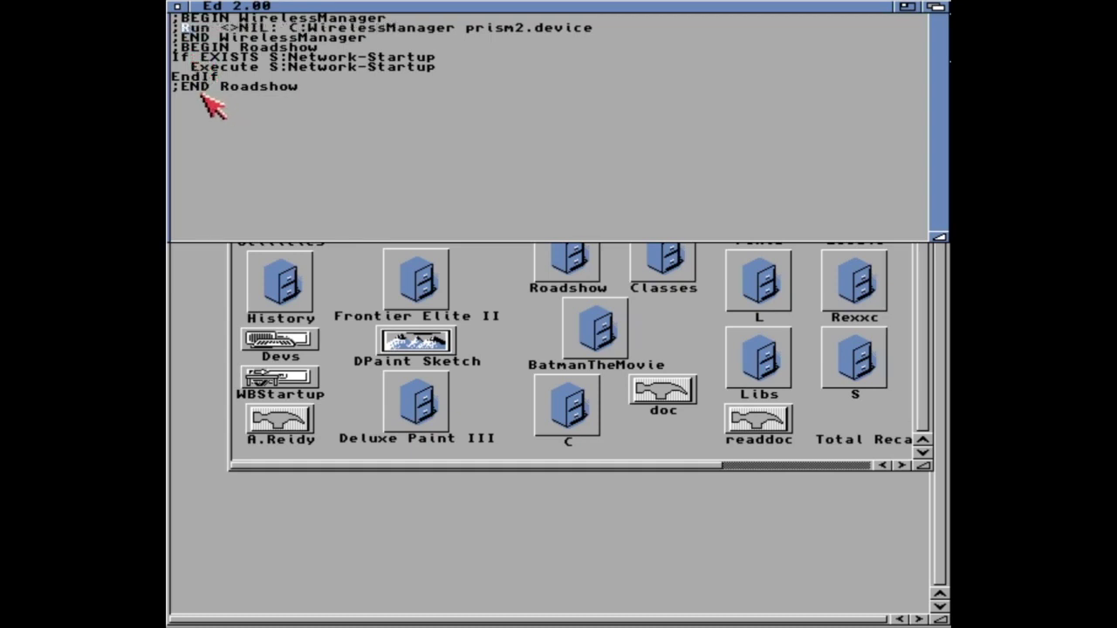
click(176, 56)
text(;)
click(176, 68)
text(;)
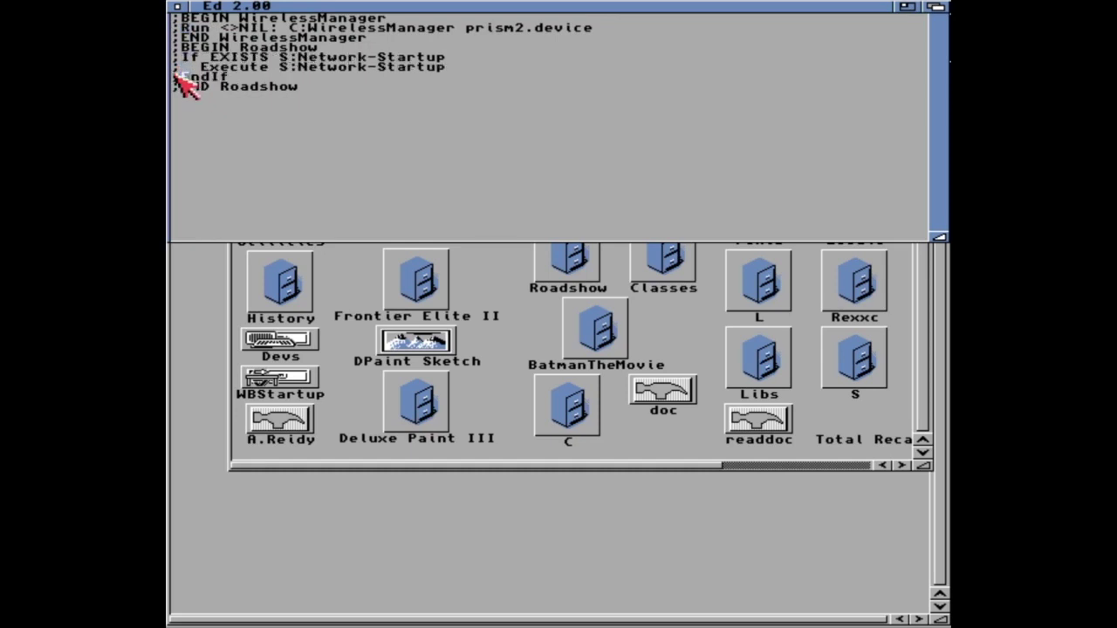
right_click(215, 11)
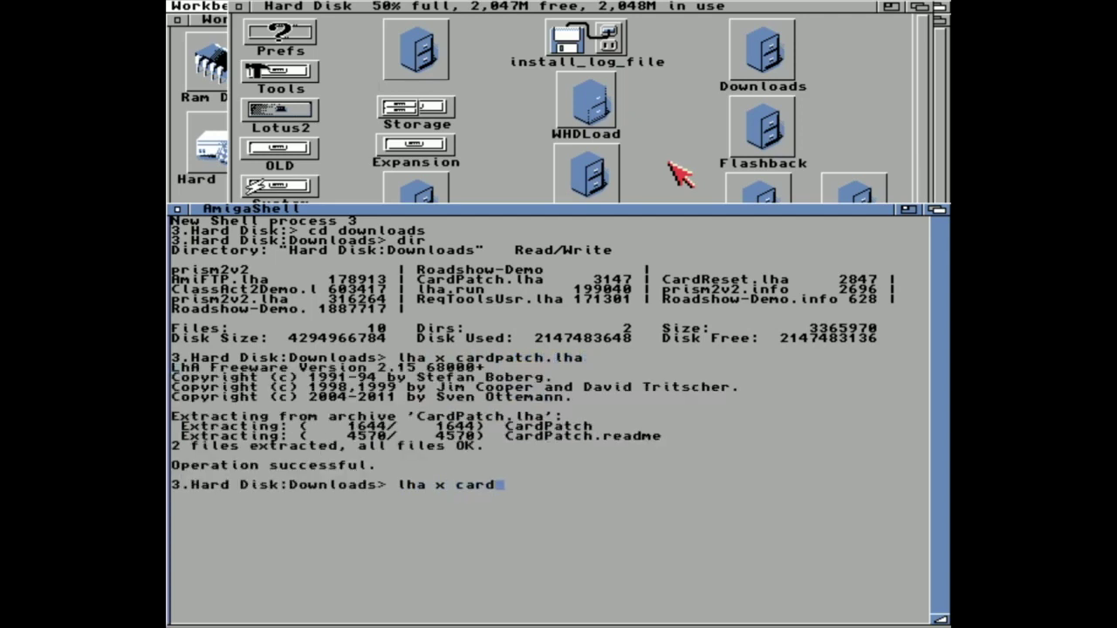
- Extract cardreset.lha, then enlarge and refresh the Hard Disk window
text(ha)
key(Return)
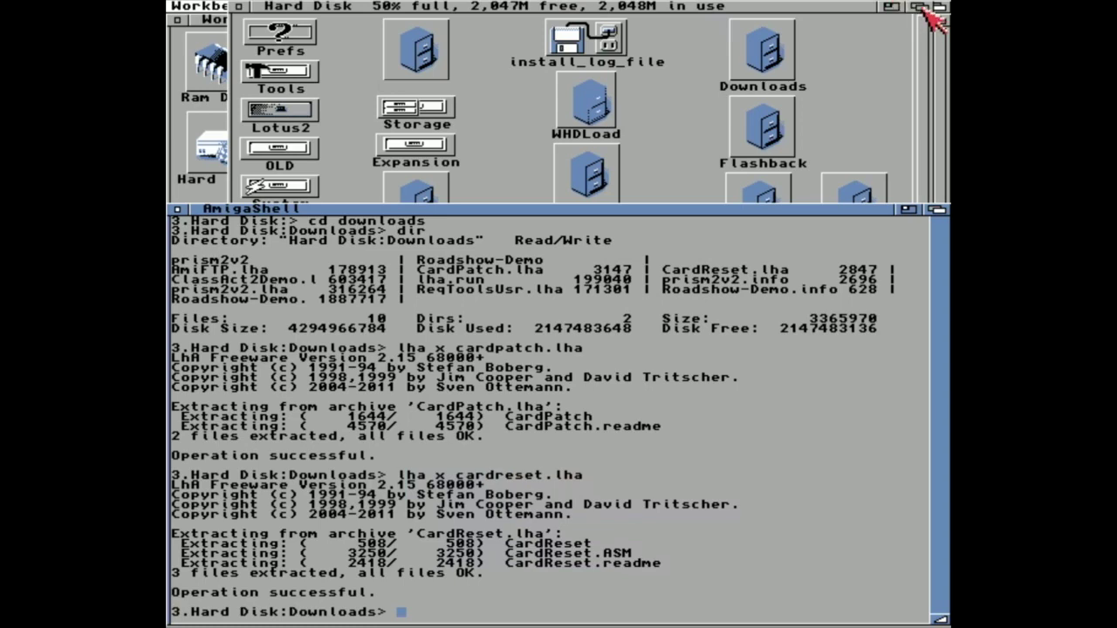
click(921, 7)
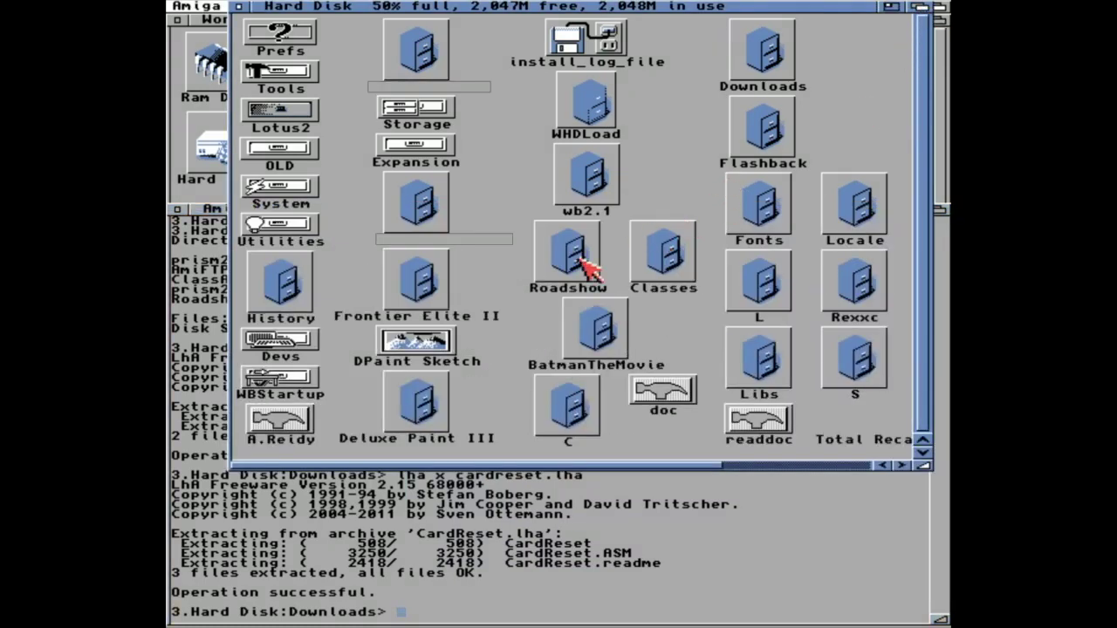
right_click(310, 7)
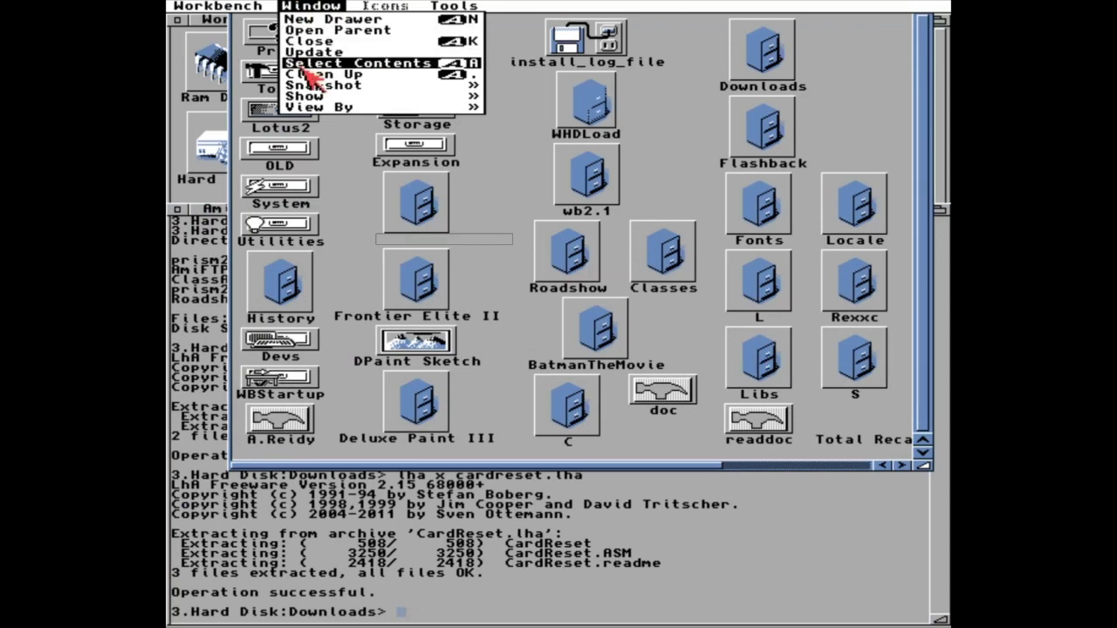
click(311, 51)
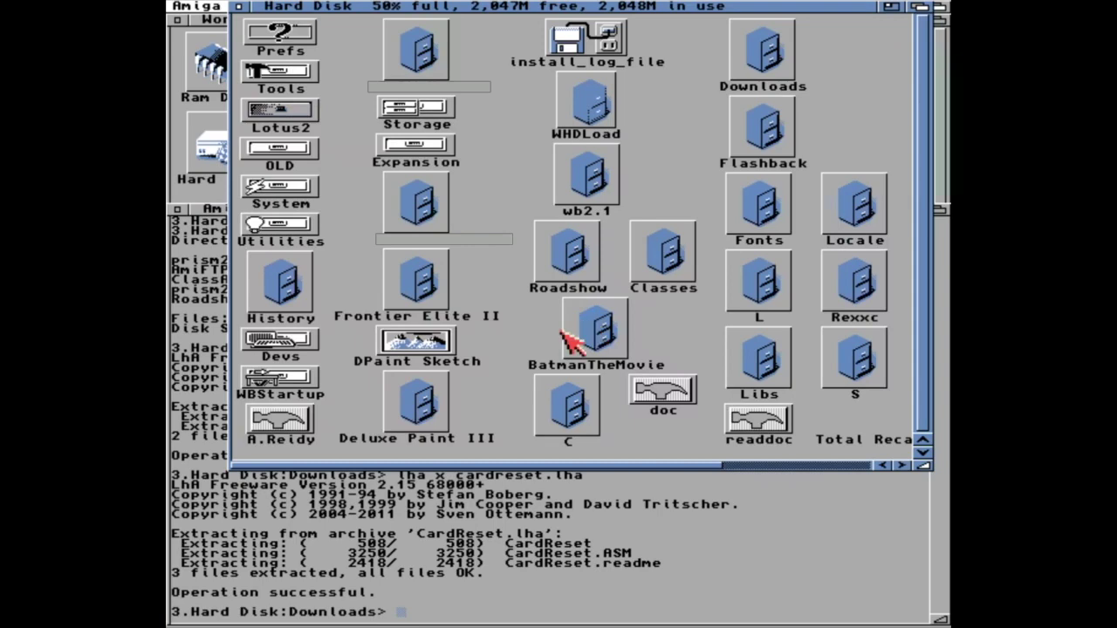
- Open the Downloads drawer, close Hard Disk, and show all files in Downloads
double_click(751, 63)
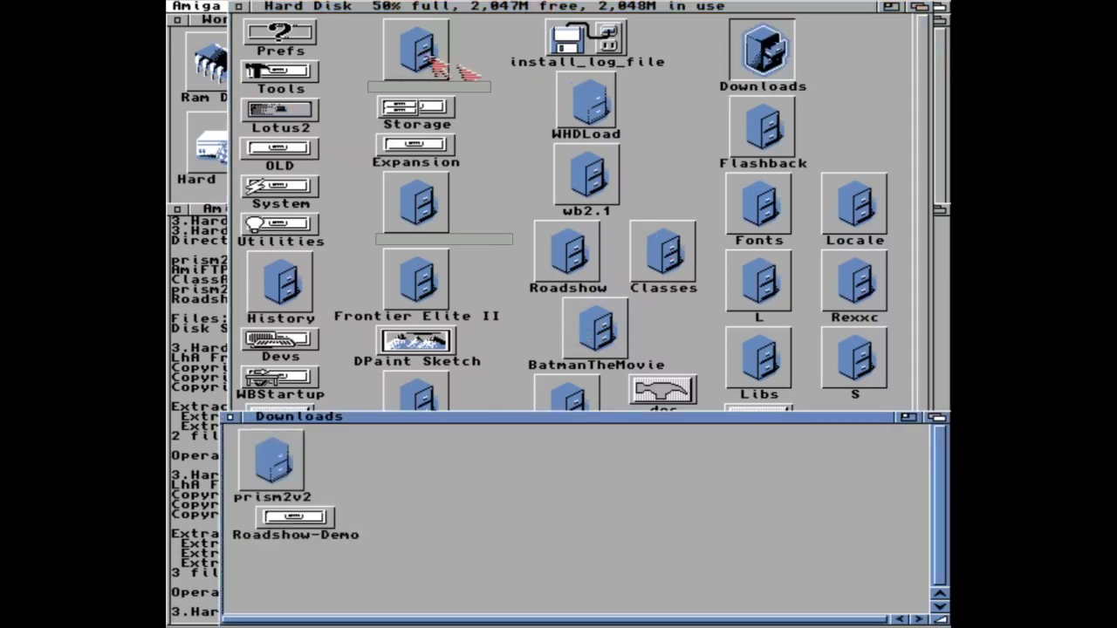
click(234, 7)
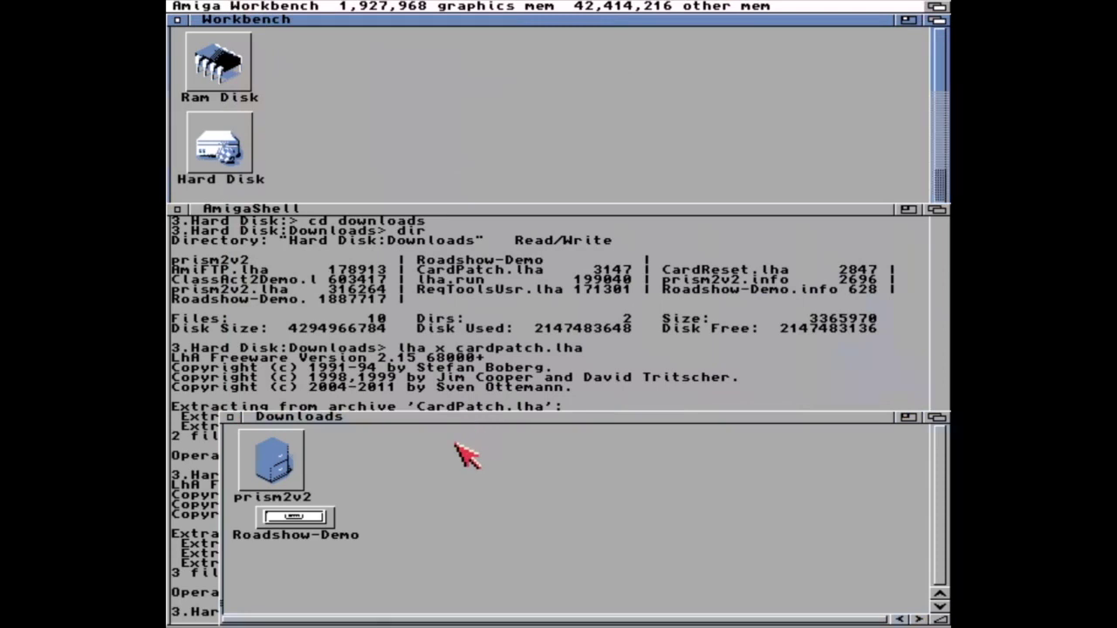
right_click(336, 10)
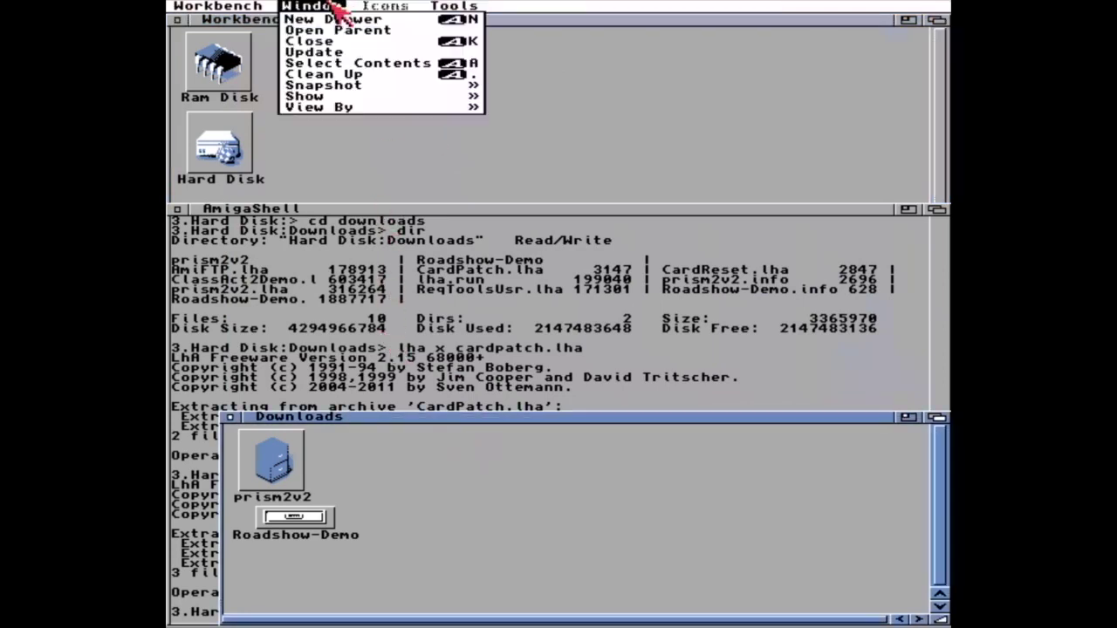
mouse_move(399, 96)
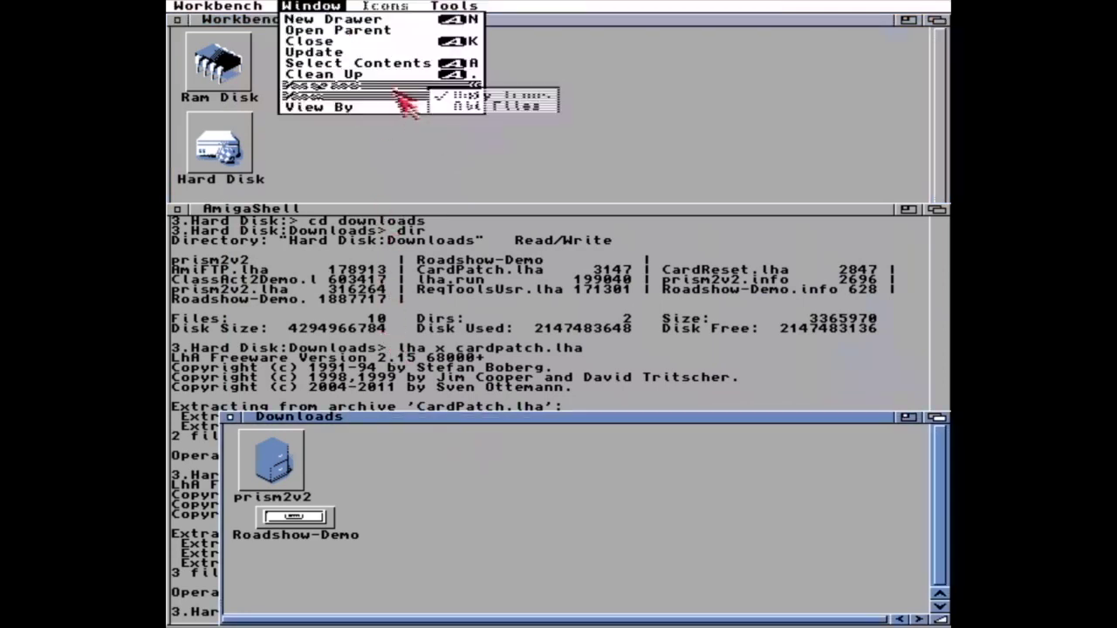
right_click(463, 106)
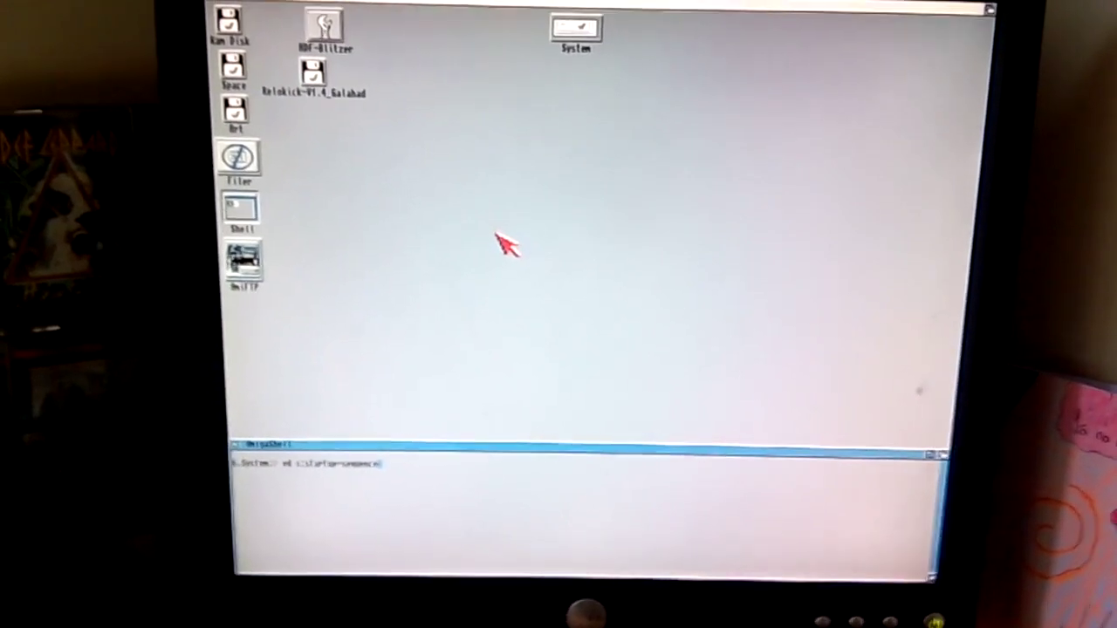
- Open s:startup-sequence in the editor
key(Return)
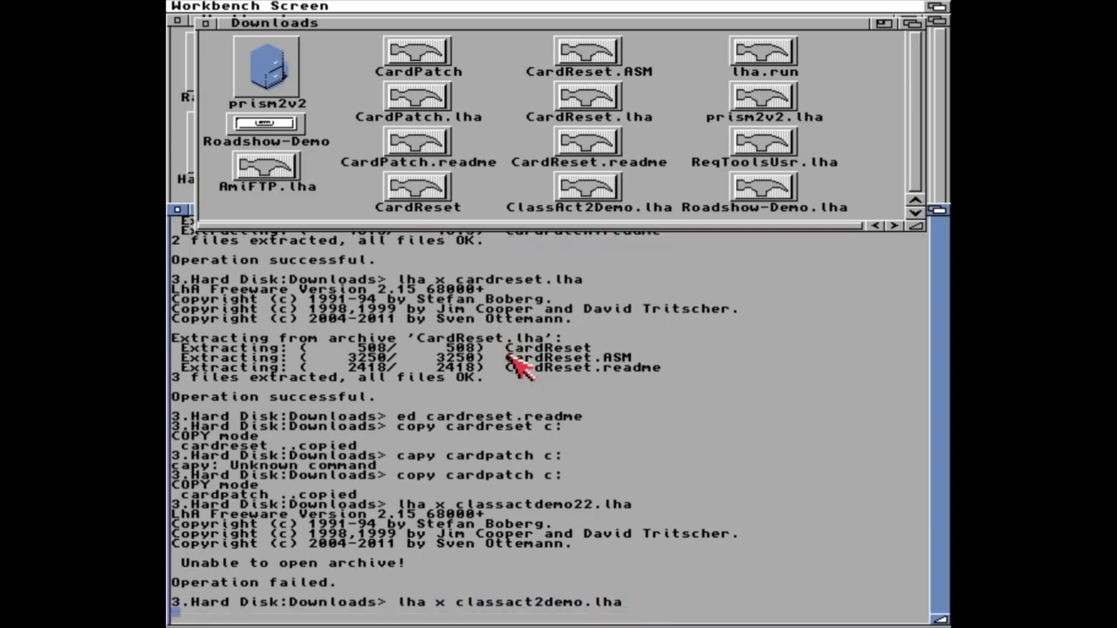
- Extract ClassAct2Demo.lha and refresh Downloads to reveal the new ClassAct drawer
key(Return)
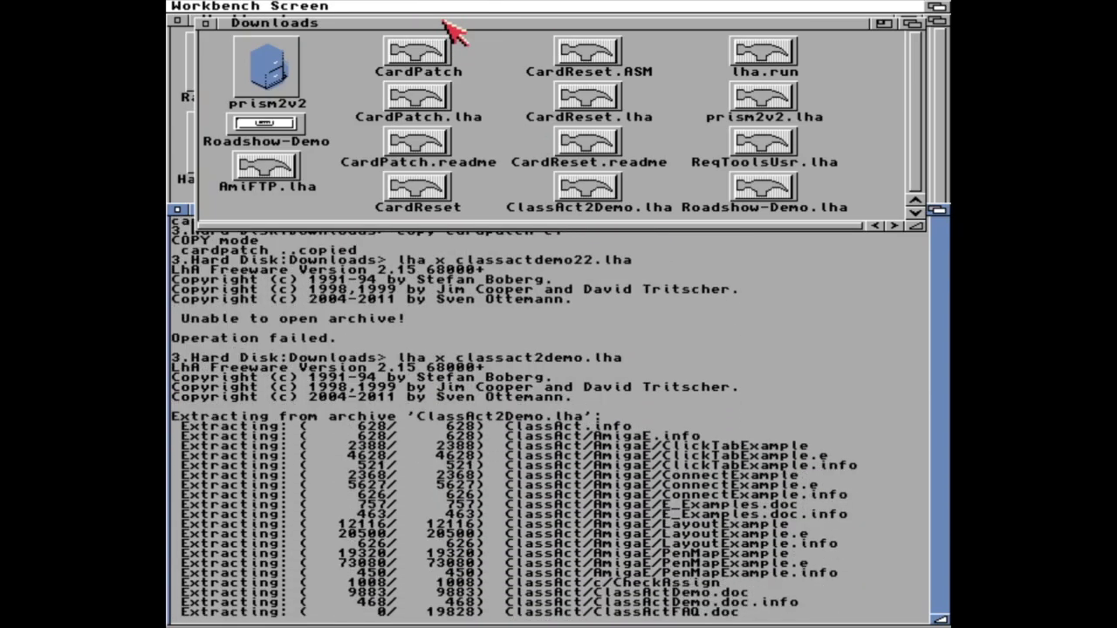
click(452, 26)
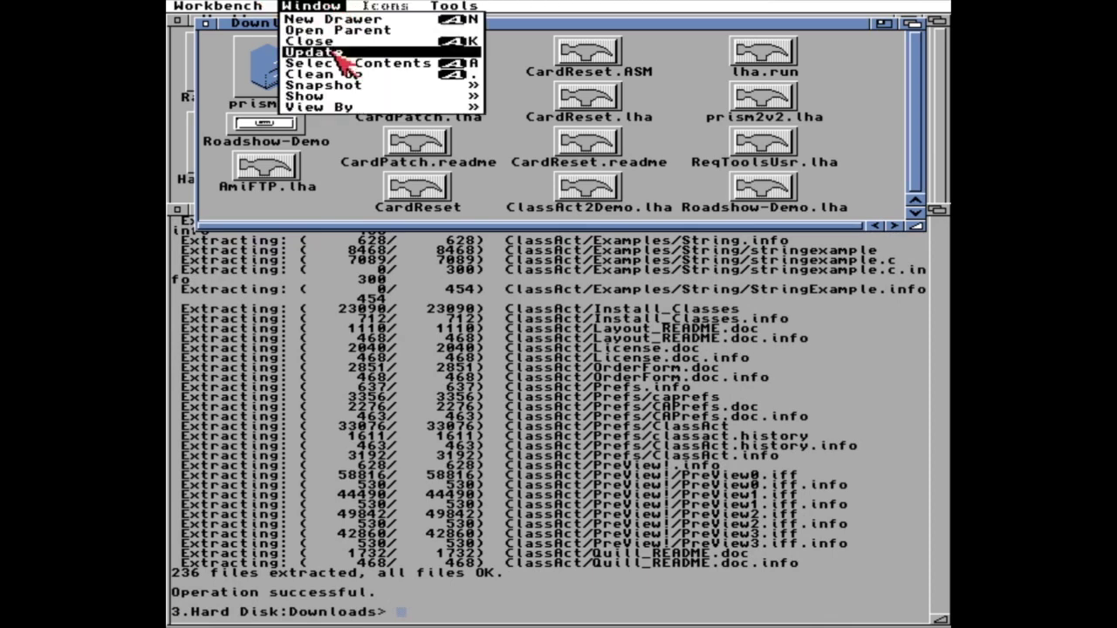
right_click(340, 58)
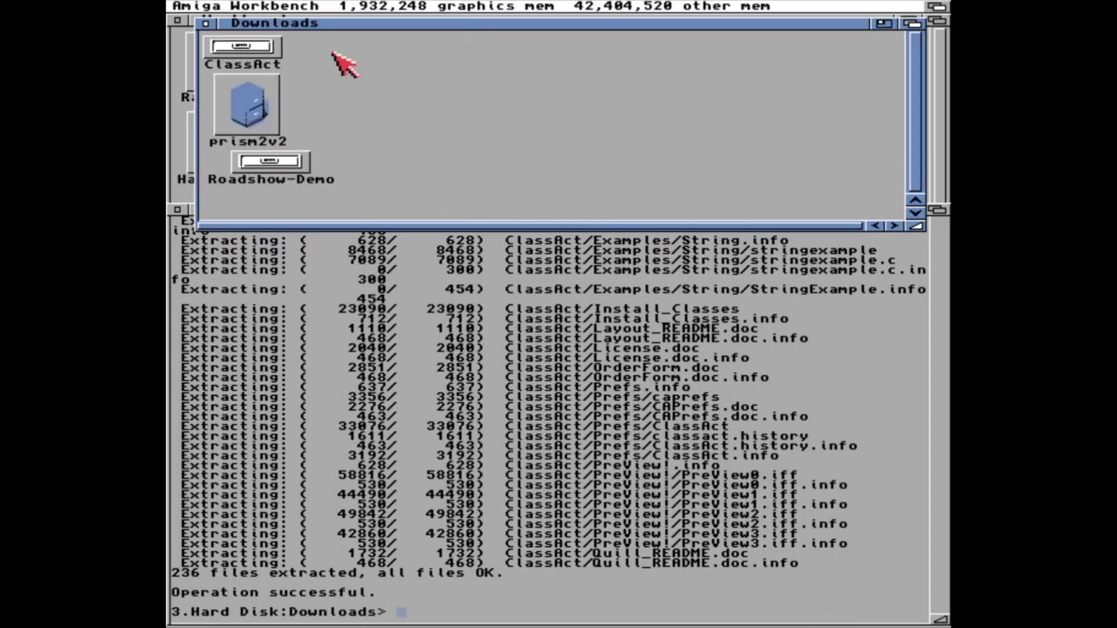
- Open the ClassAct drawer and launch the Install_Classes installer
double_click(244, 56)
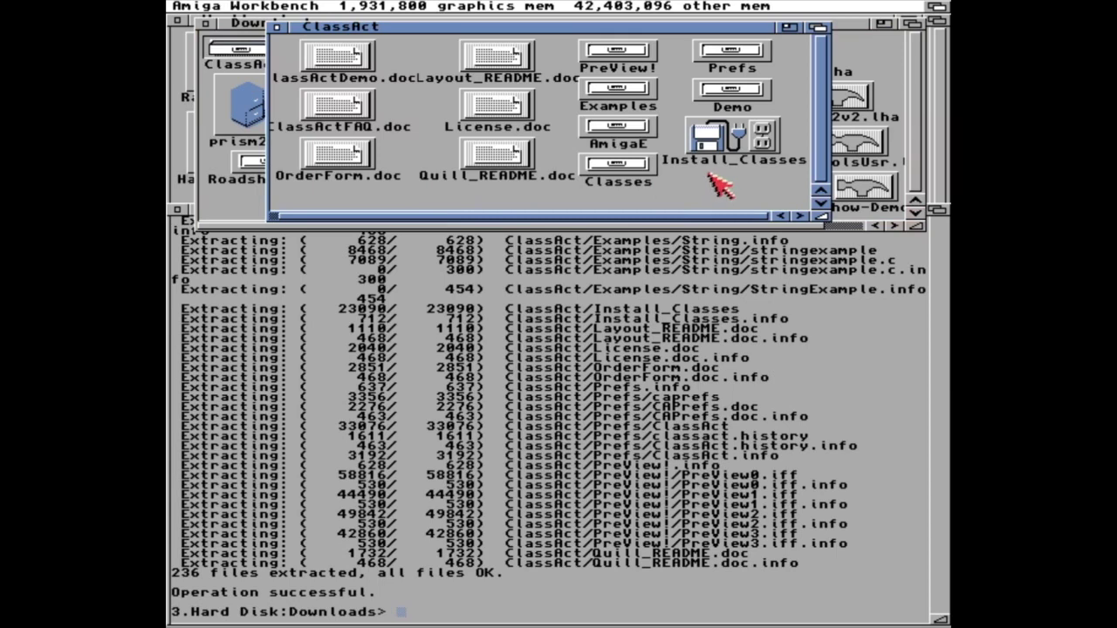
click(723, 133)
double_click(722, 133)
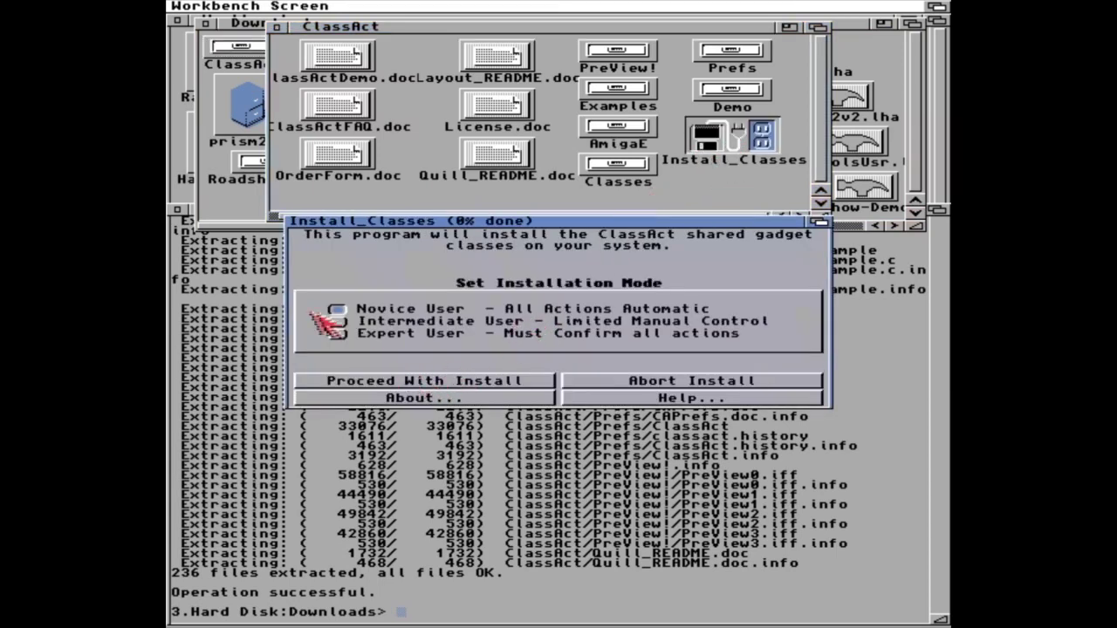
- Install in Intermediate mode to SYS:Classes using the OS 3.0/020-optimised version
click(336, 321)
click(351, 382)
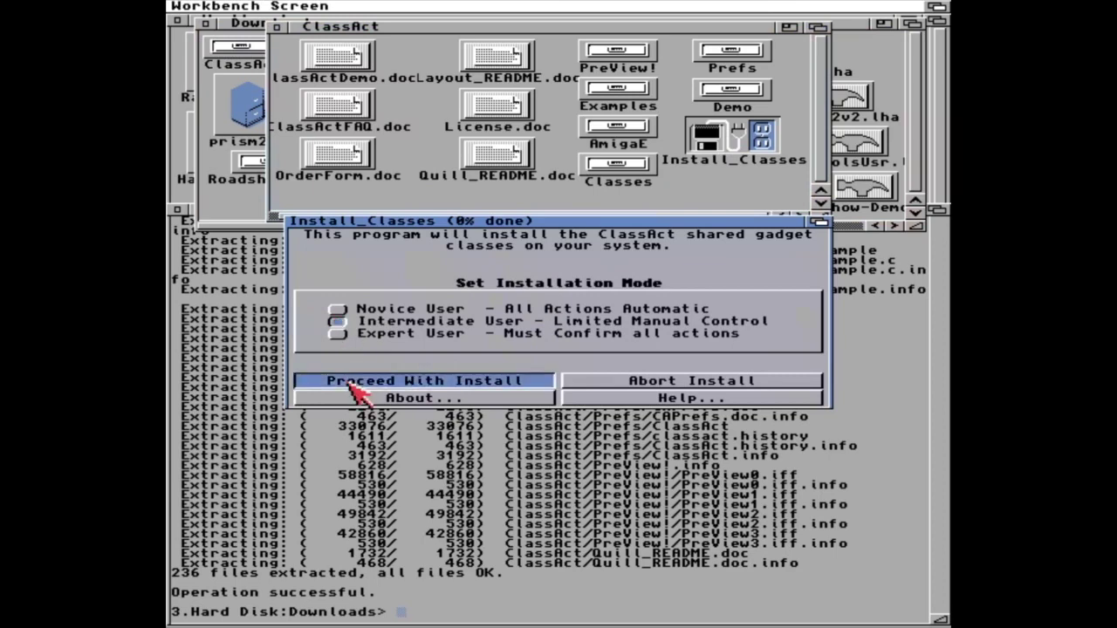
click(349, 383)
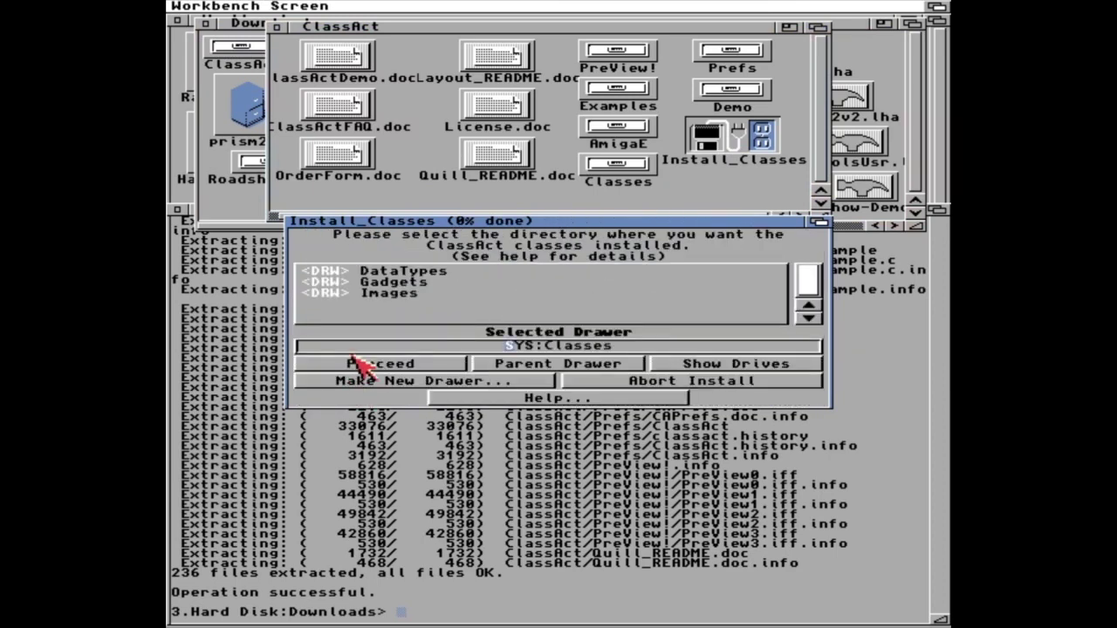
click(348, 359)
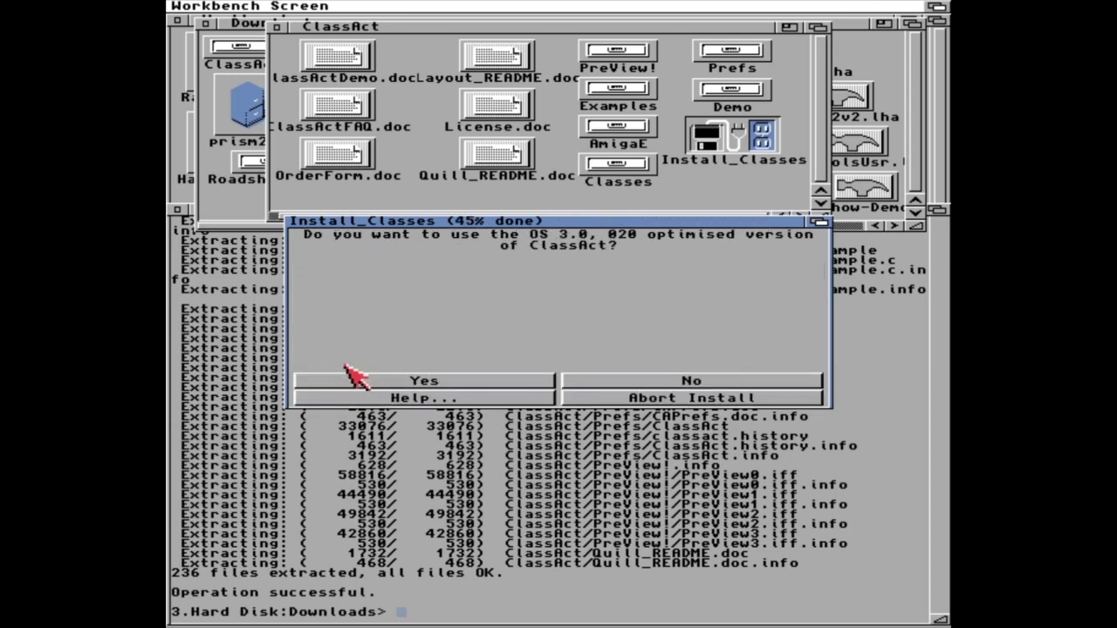
click(343, 381)
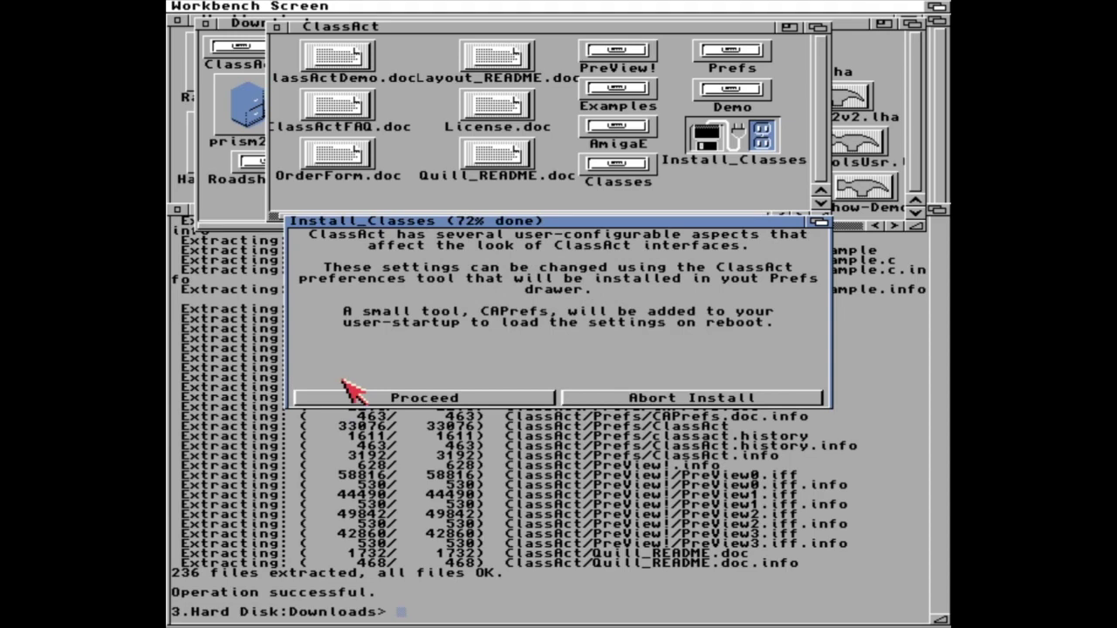
click(341, 397)
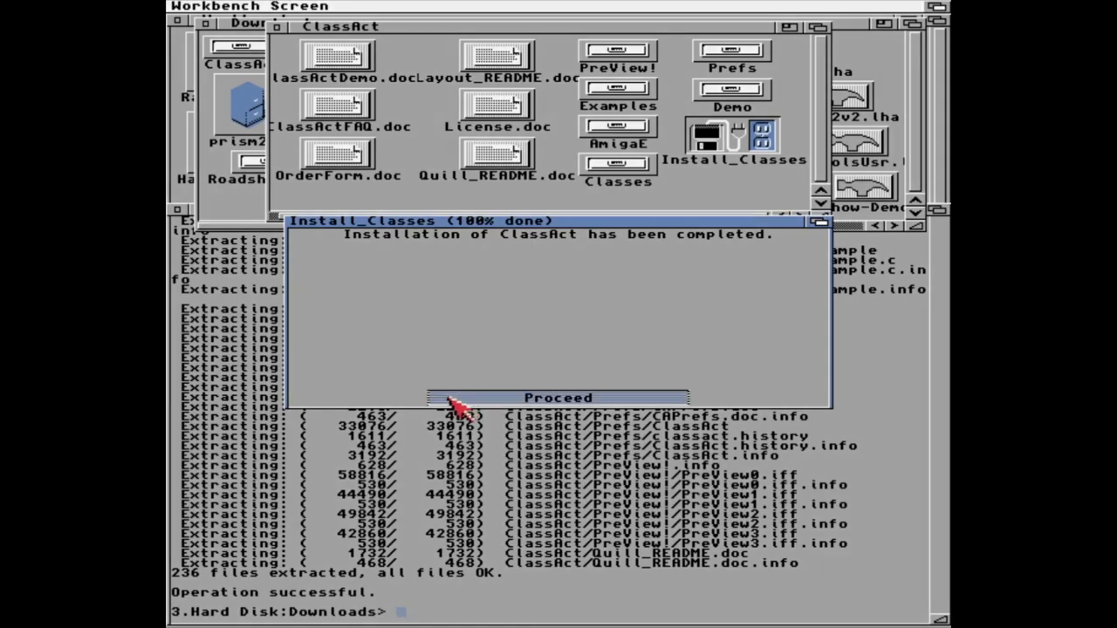
click(458, 400)
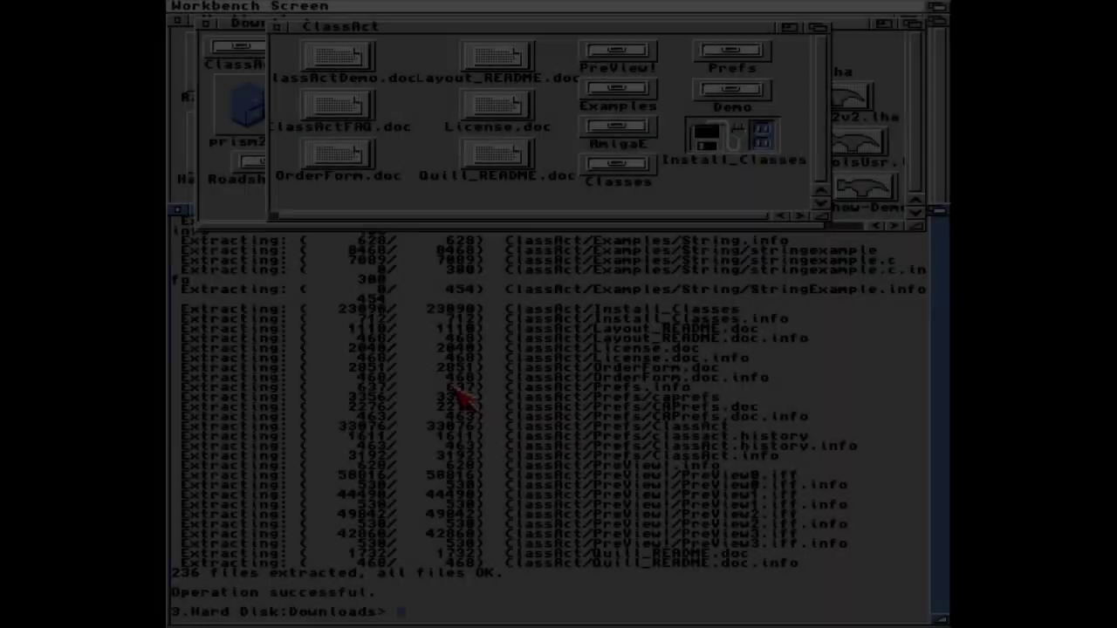
- List Downloads, extract reqtoolsusr.lha, close the ClassAct window and refresh Downloads
text(dir)
key(Return)
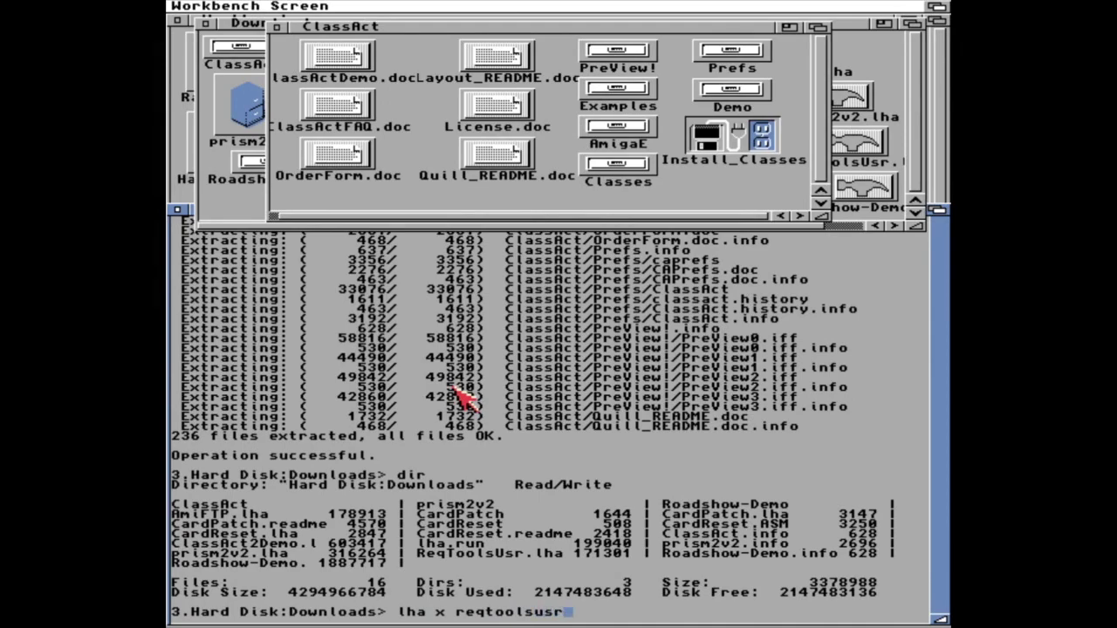
key(Return)
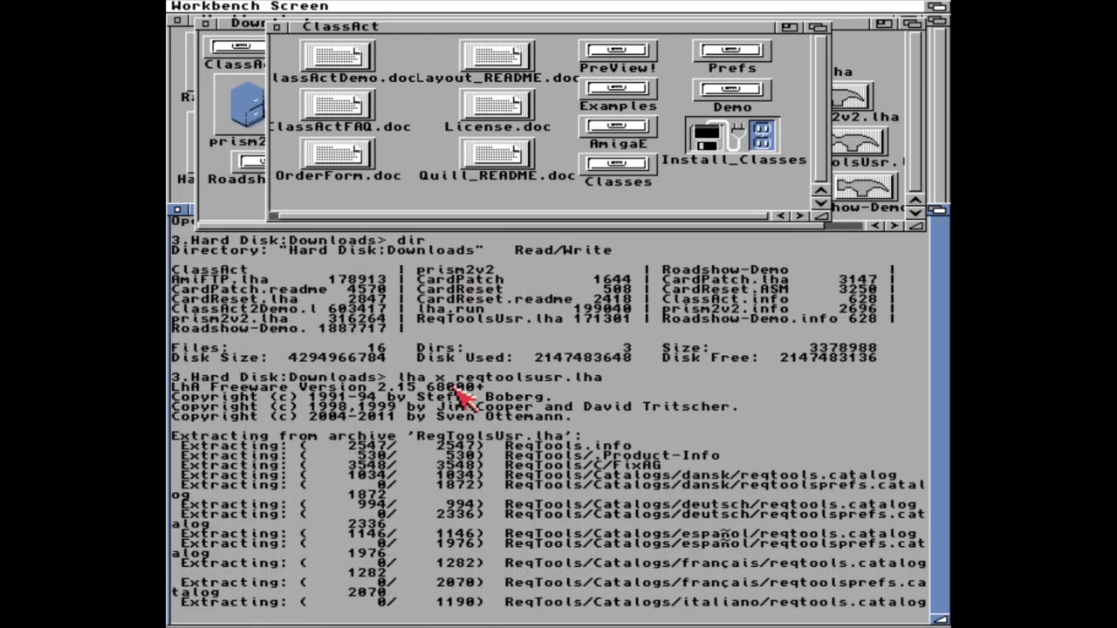
click(282, 28)
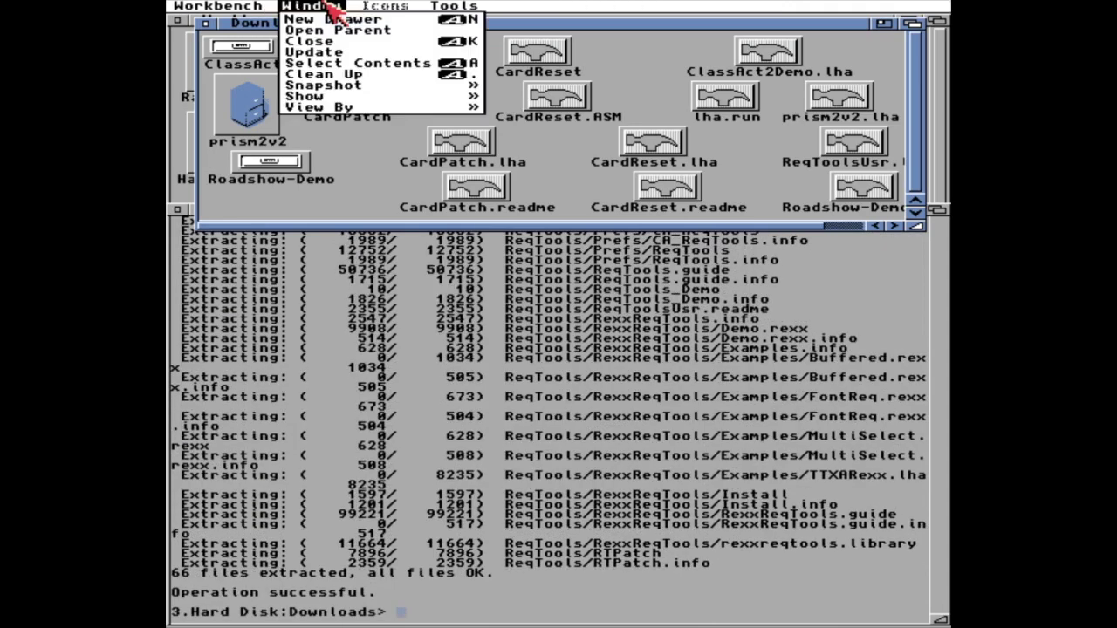
right_click(329, 52)
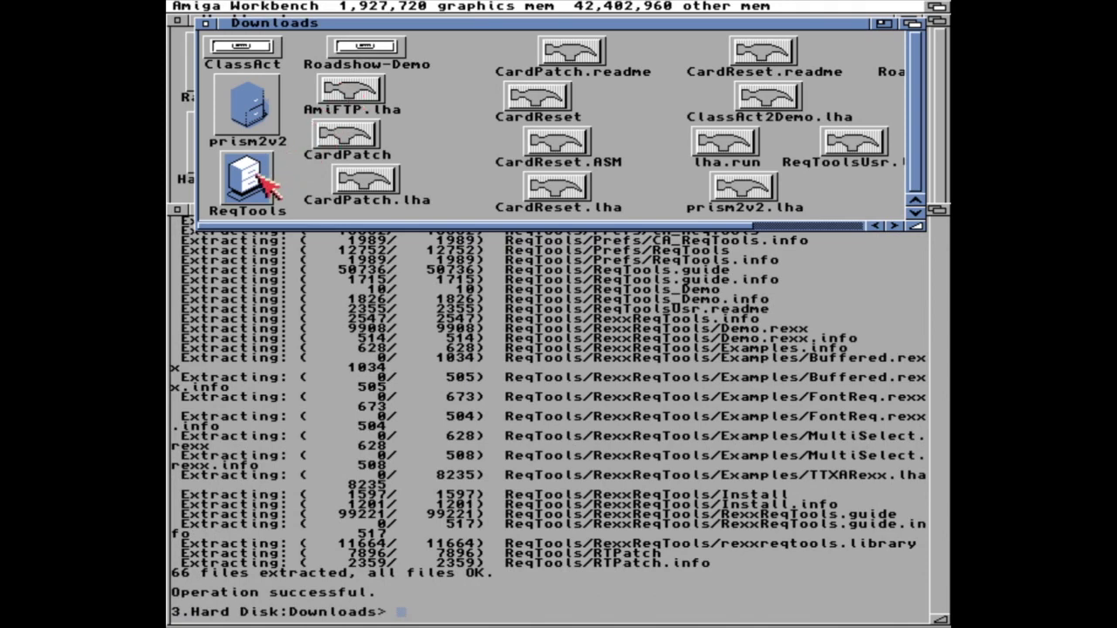
- Launch the ReqTools installer and install all parts for real without logging
double_click(259, 174)
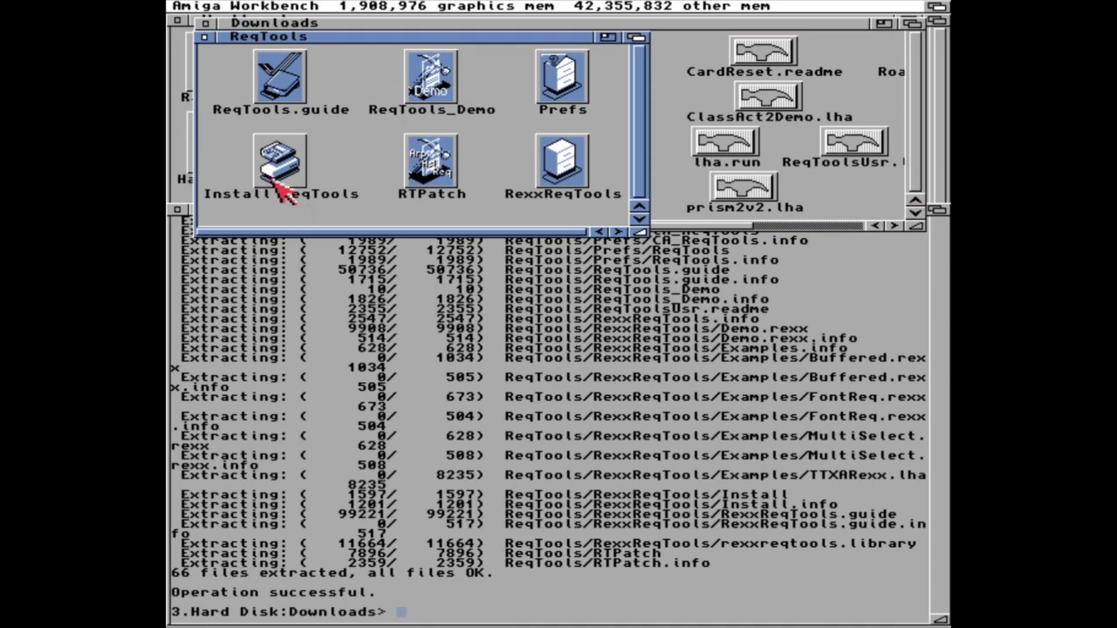
double_click(281, 183)
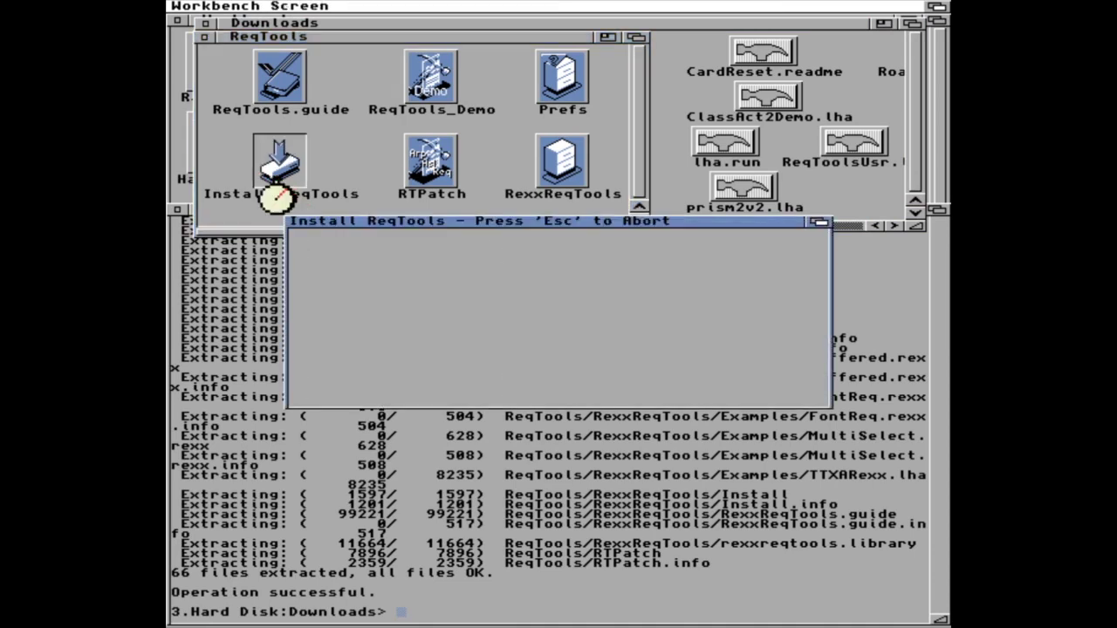
click(451, 399)
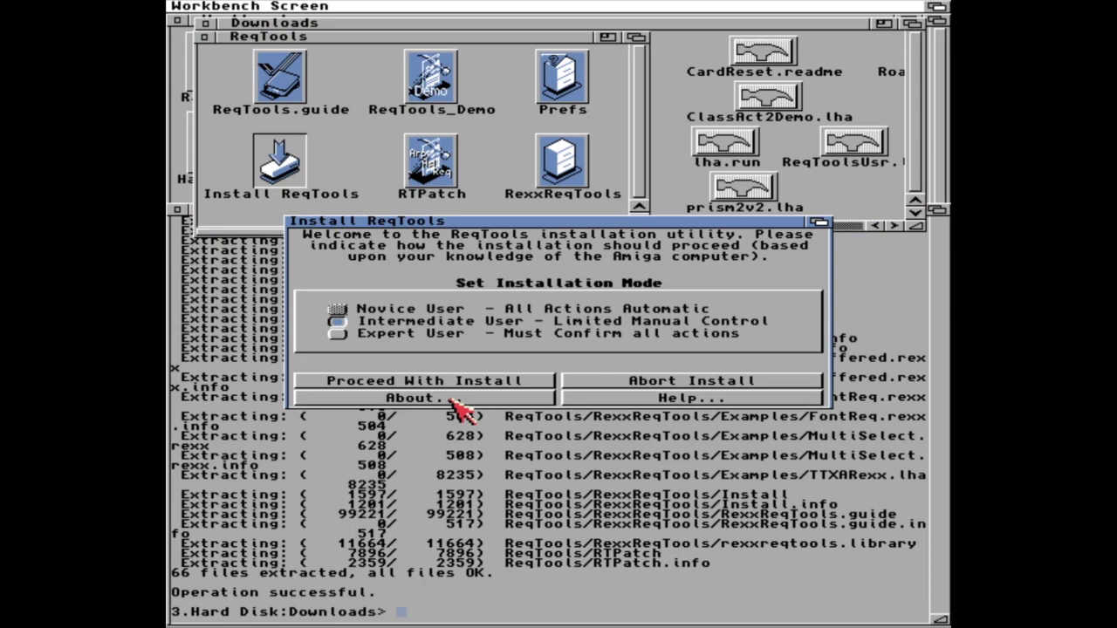
click(450, 382)
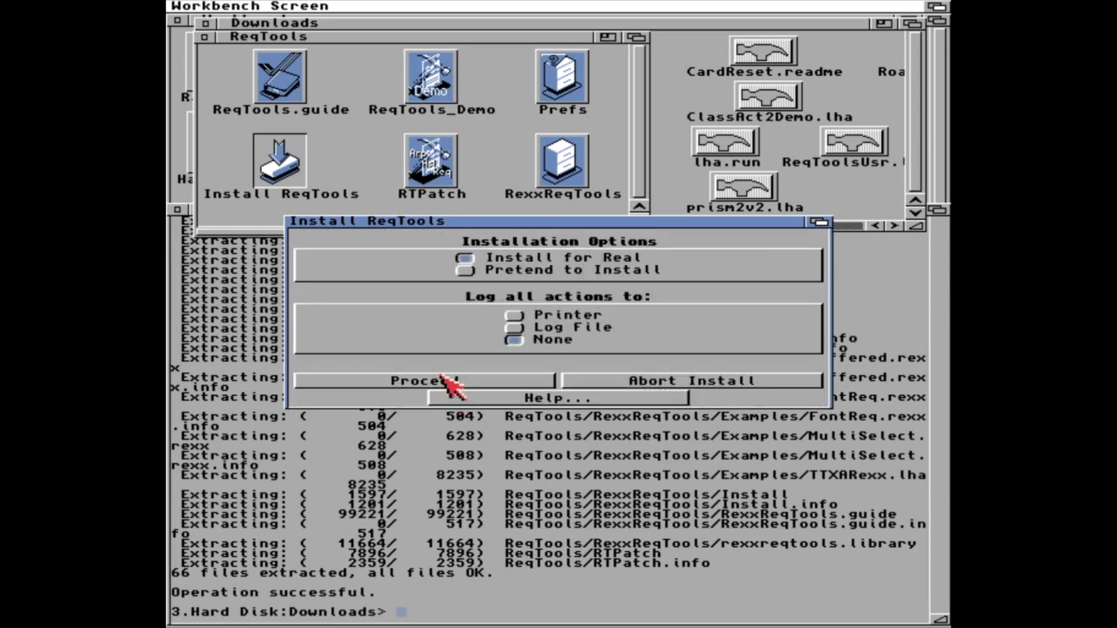
click(443, 378)
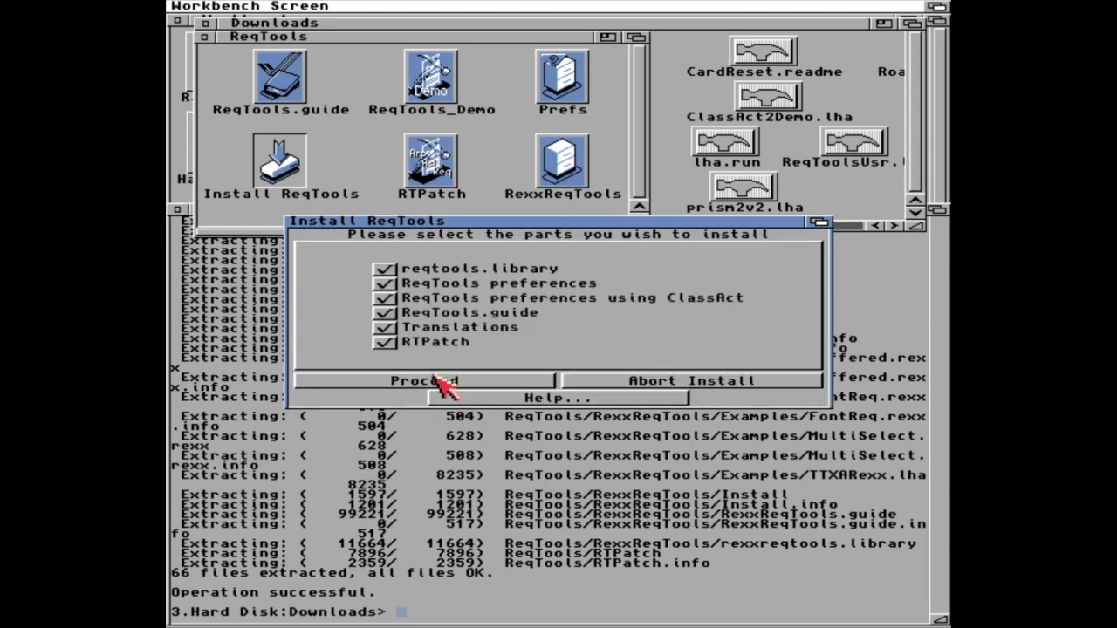
click(439, 381)
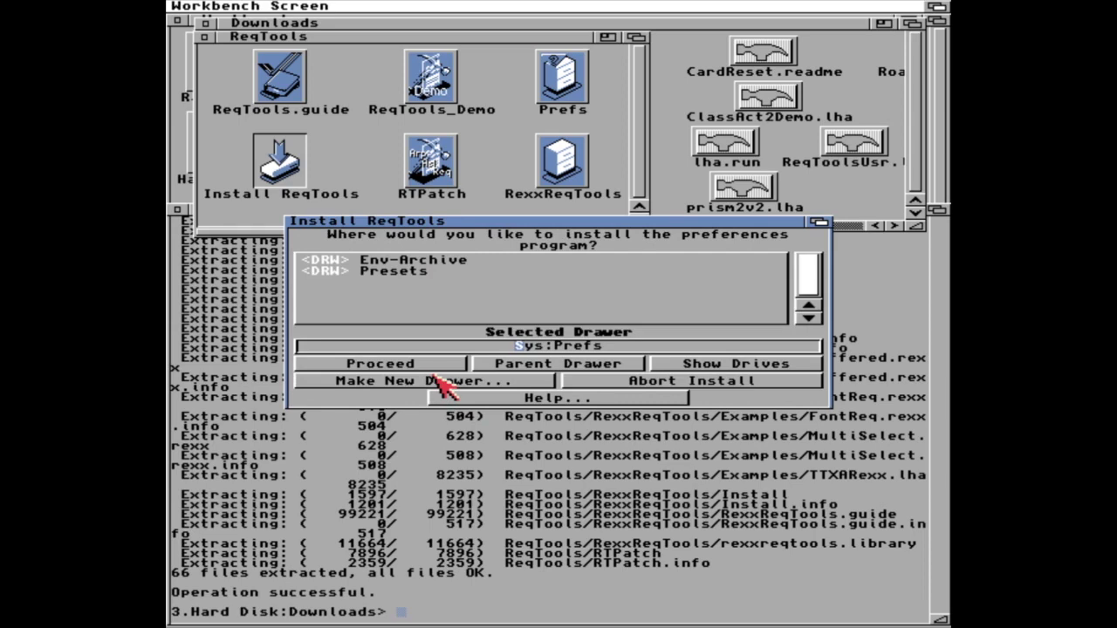
- Put preferences in Sys:Prefs, English only, RTPatch in Sys:WBStartup, then list Downloads
click(408, 365)
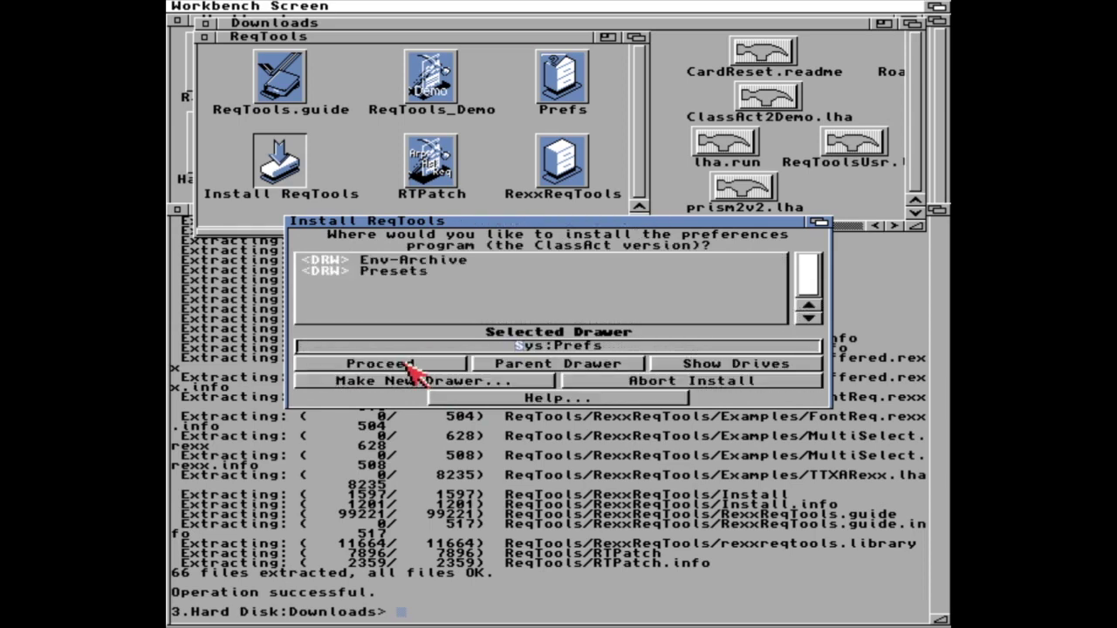
click(409, 365)
click(409, 365)
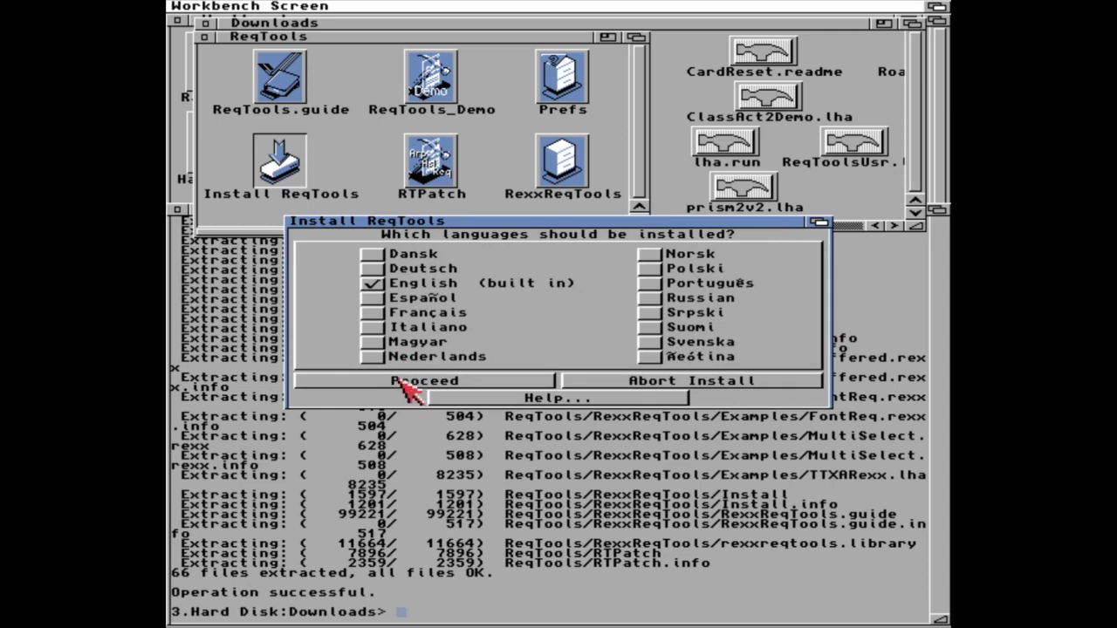
click(403, 377)
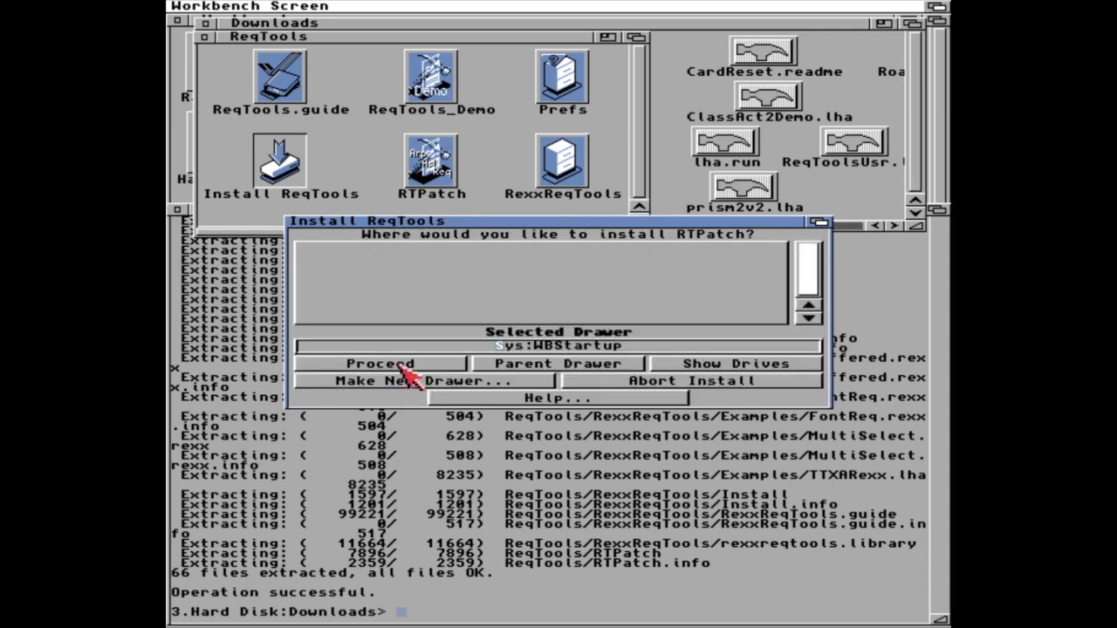
click(400, 365)
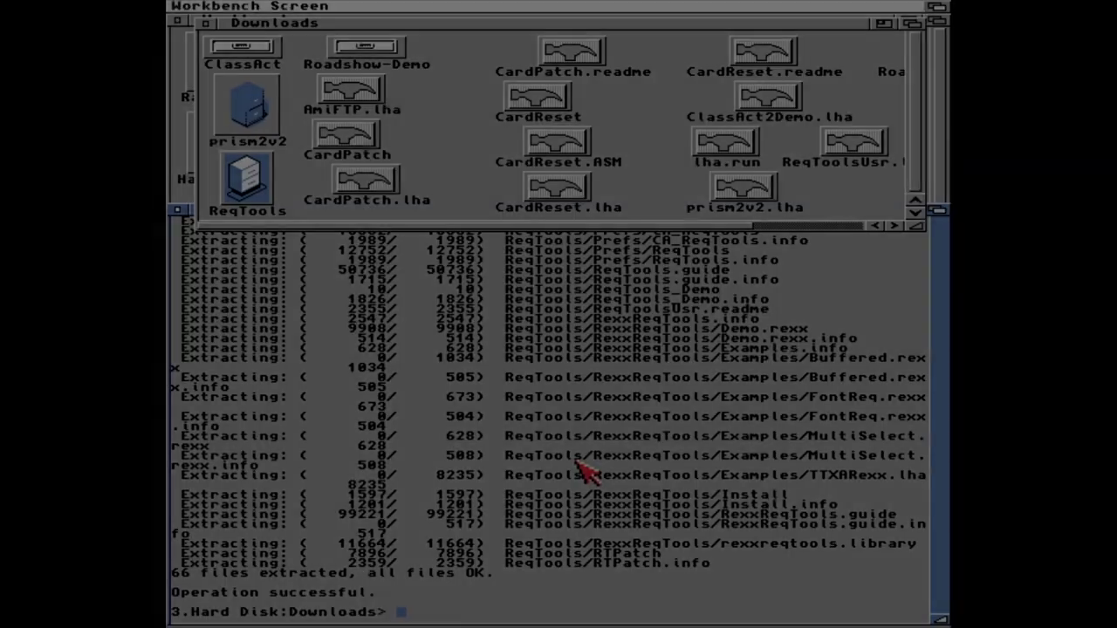
text(dir)
key(Return)
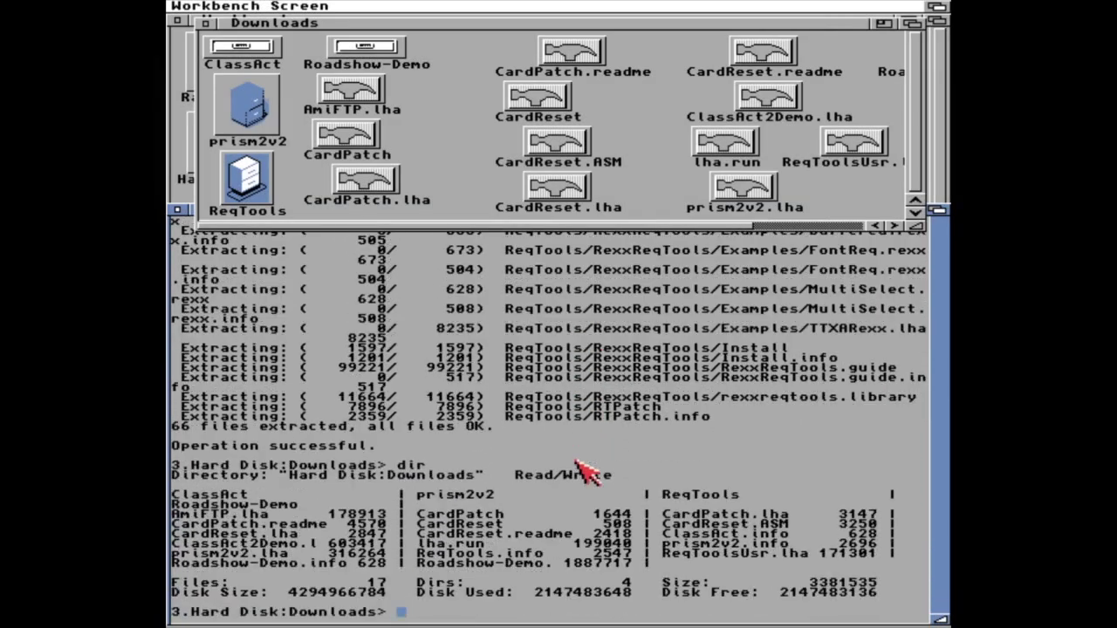
- Extract amiftp.lha, refresh Downloads, open the AmiFTP drawer and launch Install_AmiFTP
text(lha x amiftp.lha)
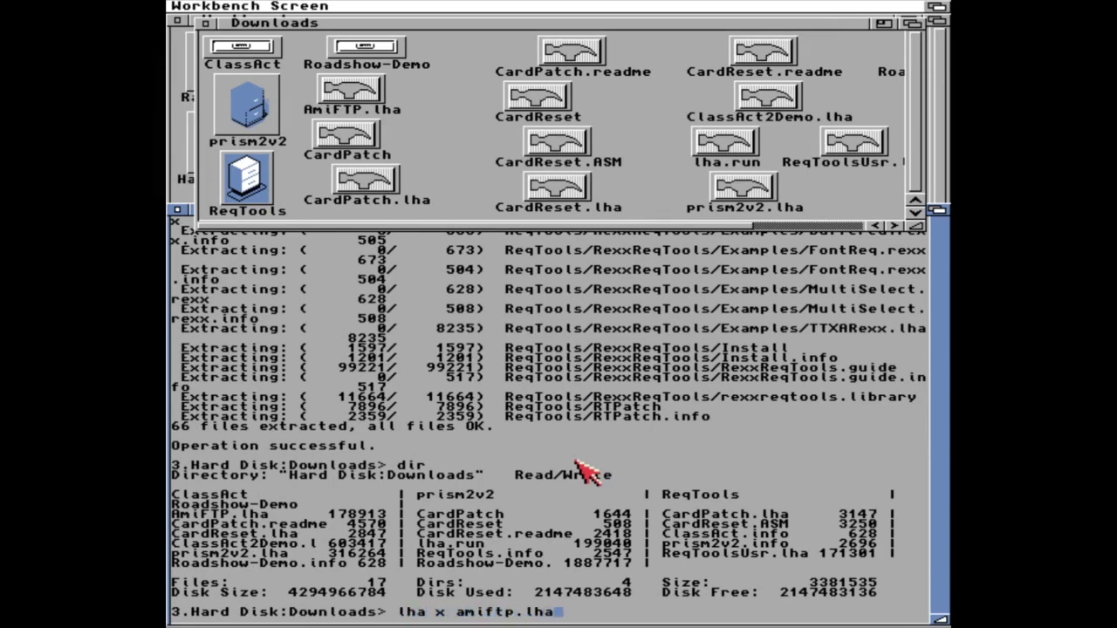
key(Return)
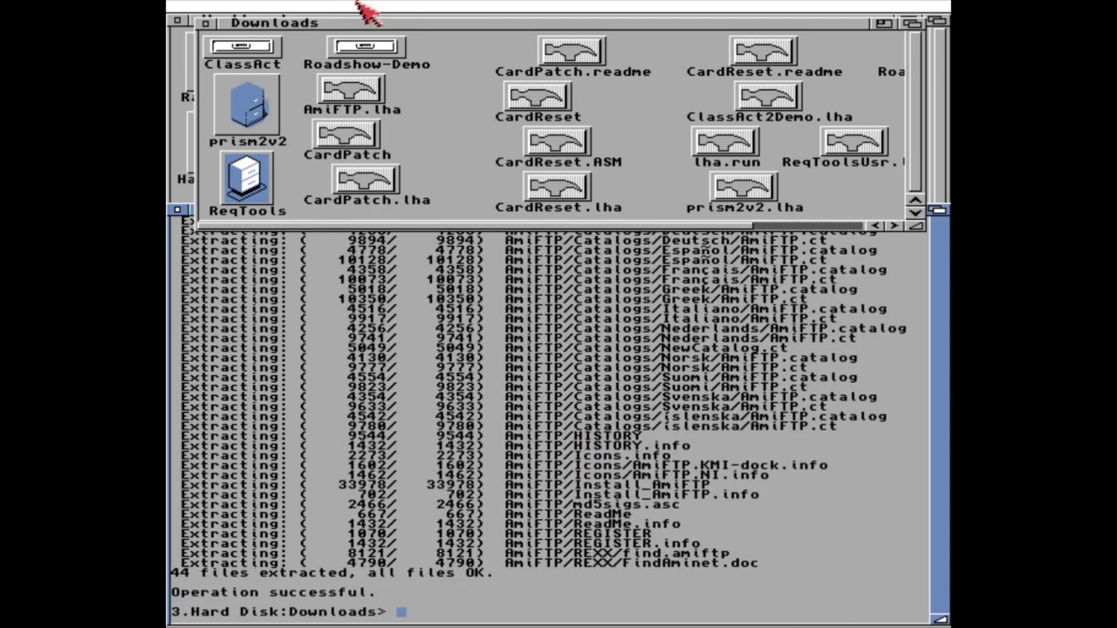
click(305, 25)
drag(306, 25, 329, 54)
double_click(331, 50)
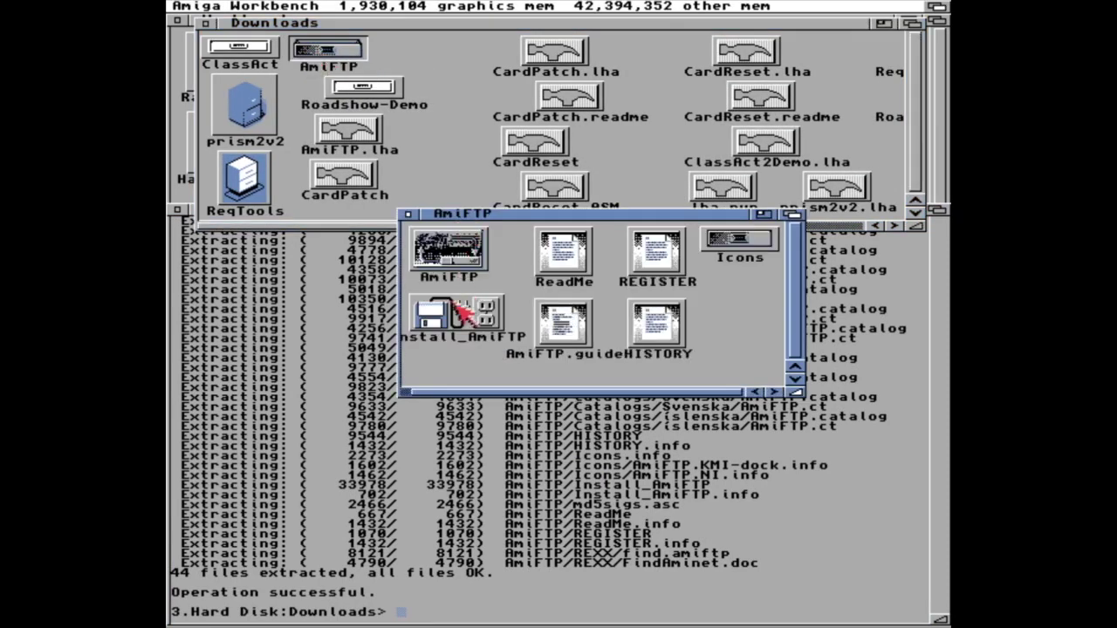
double_click(453, 316)
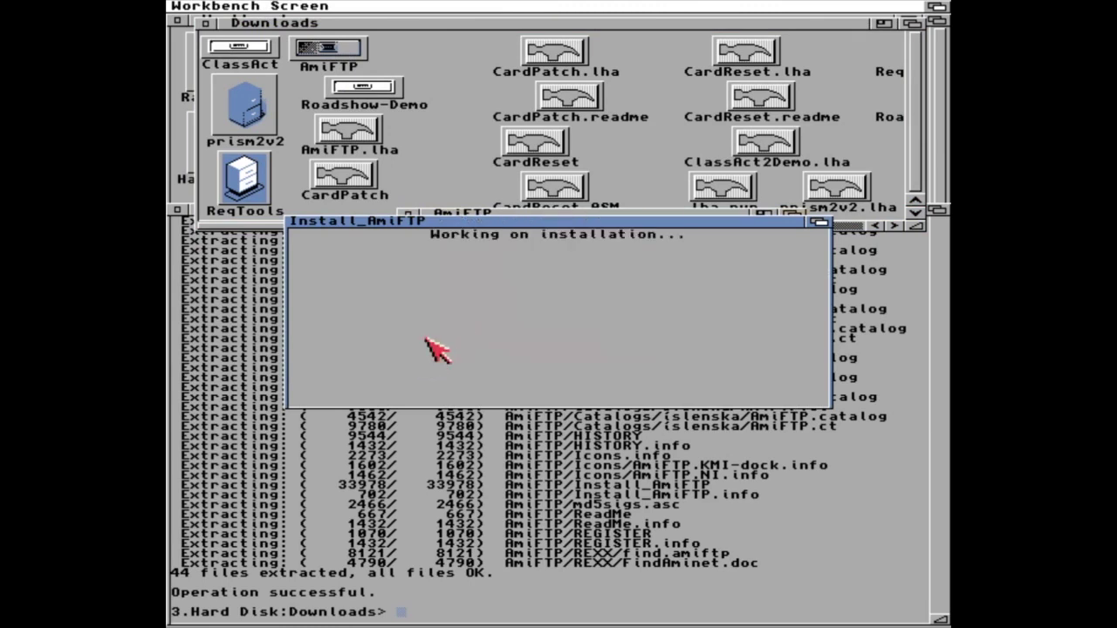
- Start the AmiFTP installation for real without logging
click(419, 394)
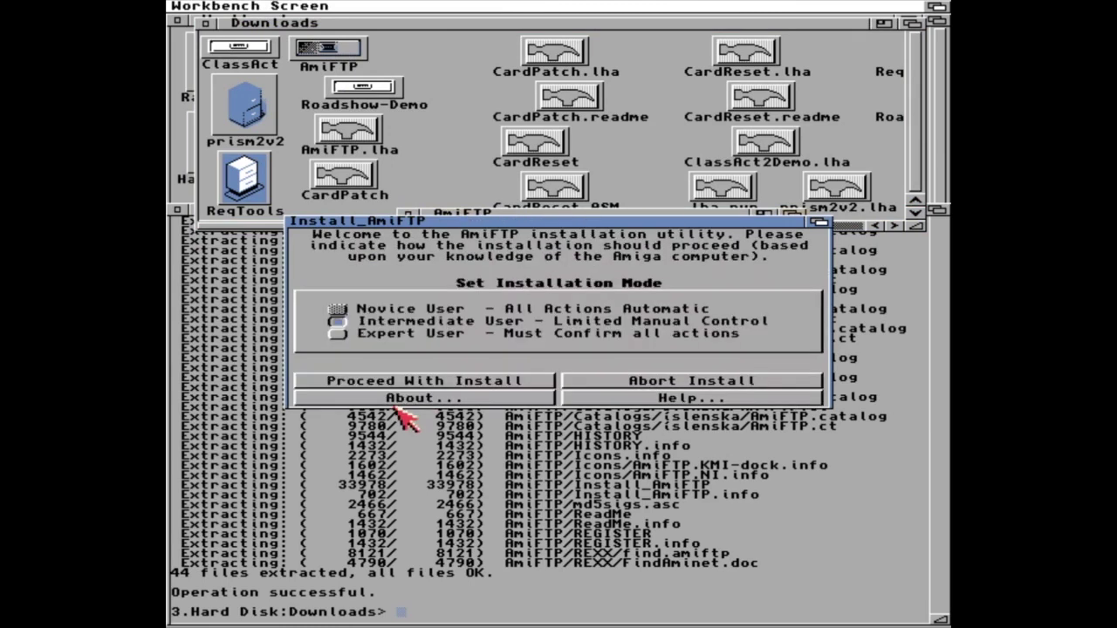
click(401, 382)
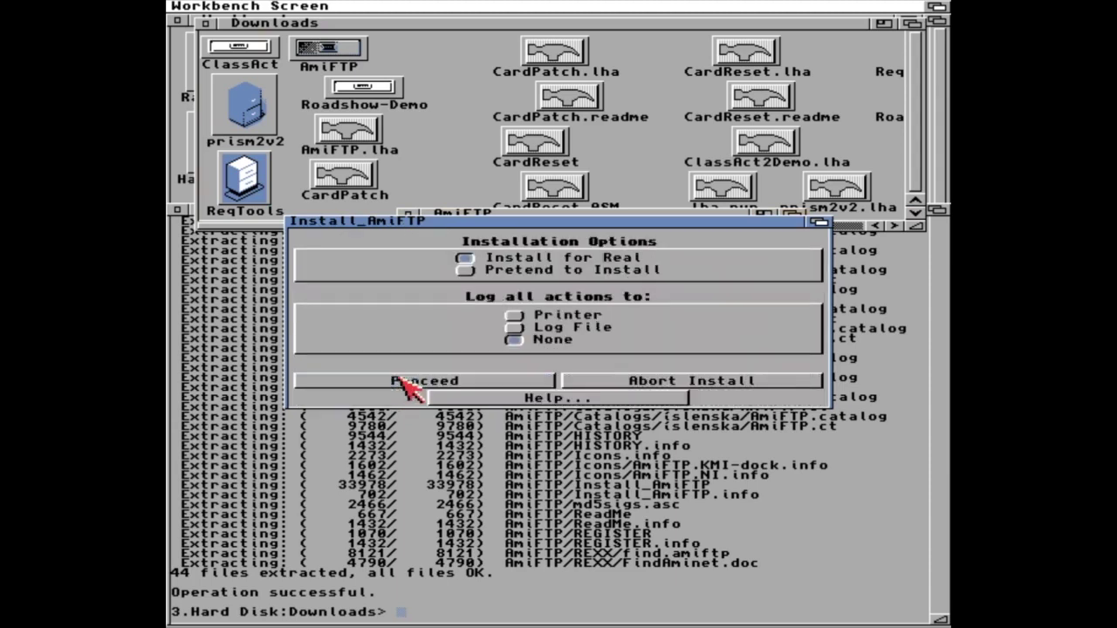
click(399, 380)
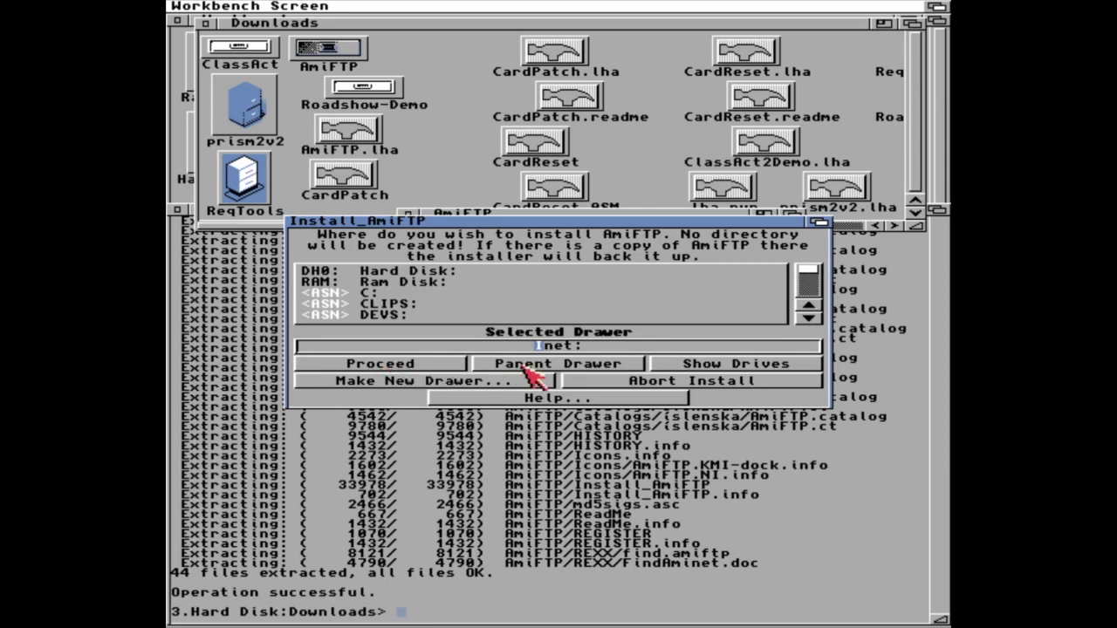
- Create the drawer Hard Disk:AmiFTP and choose it as the install location
click(397, 272)
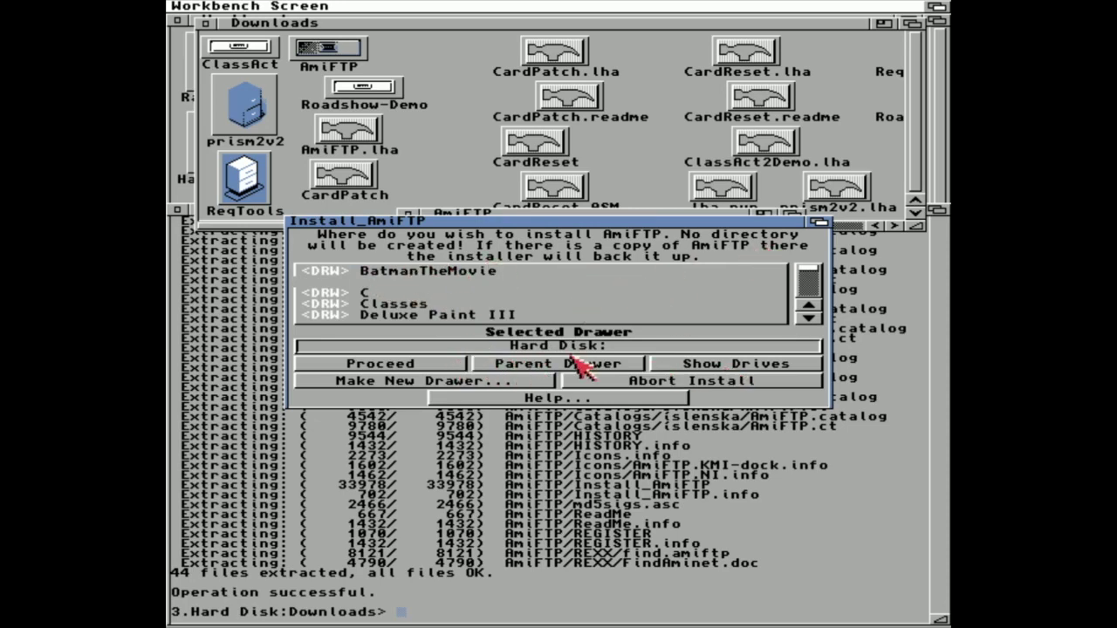
click(455, 382)
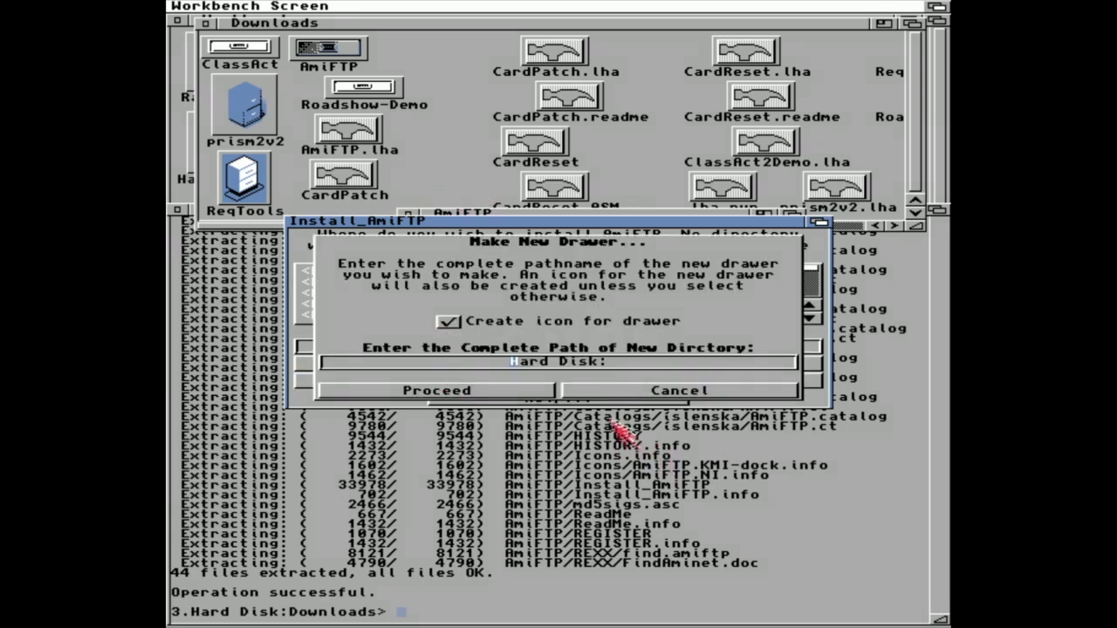
click(623, 363)
text(a)
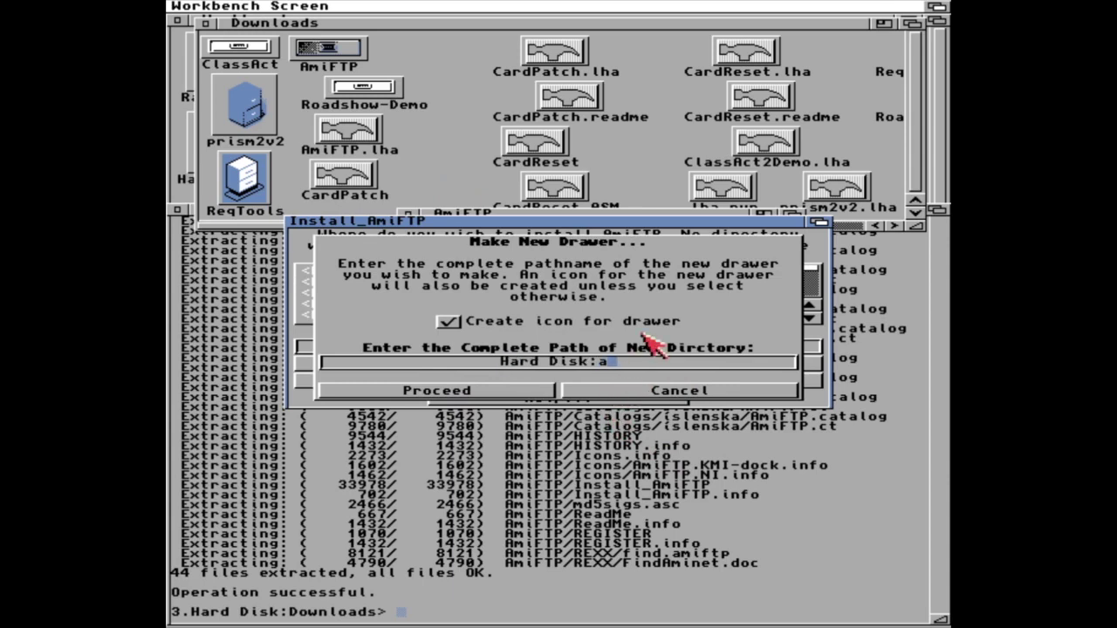
key(BackSpace)
text(AmiFTP)
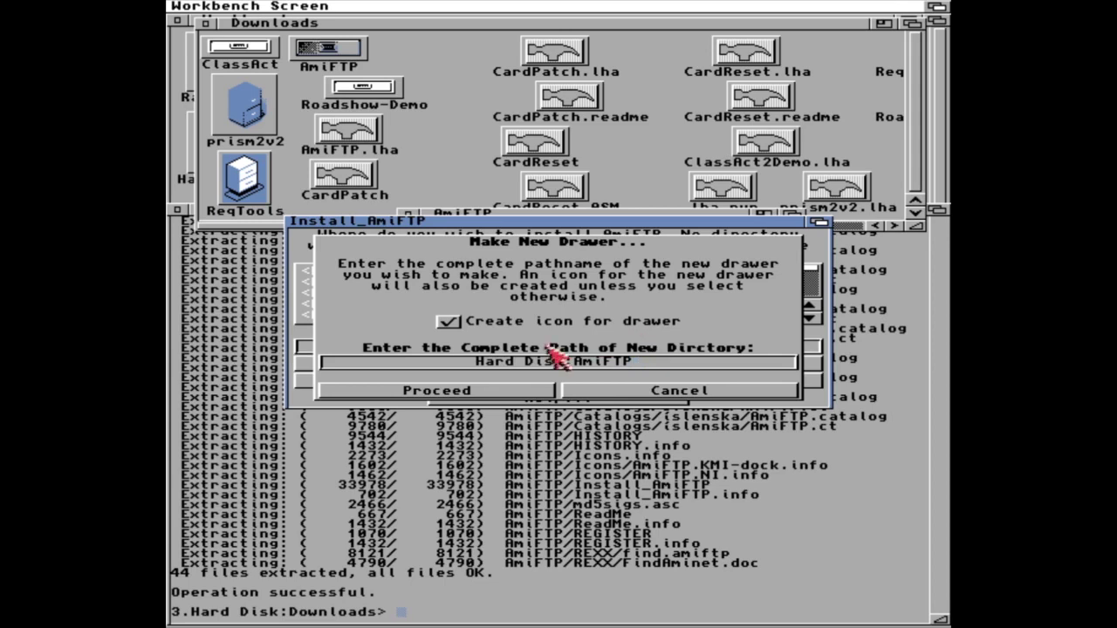
click(415, 392)
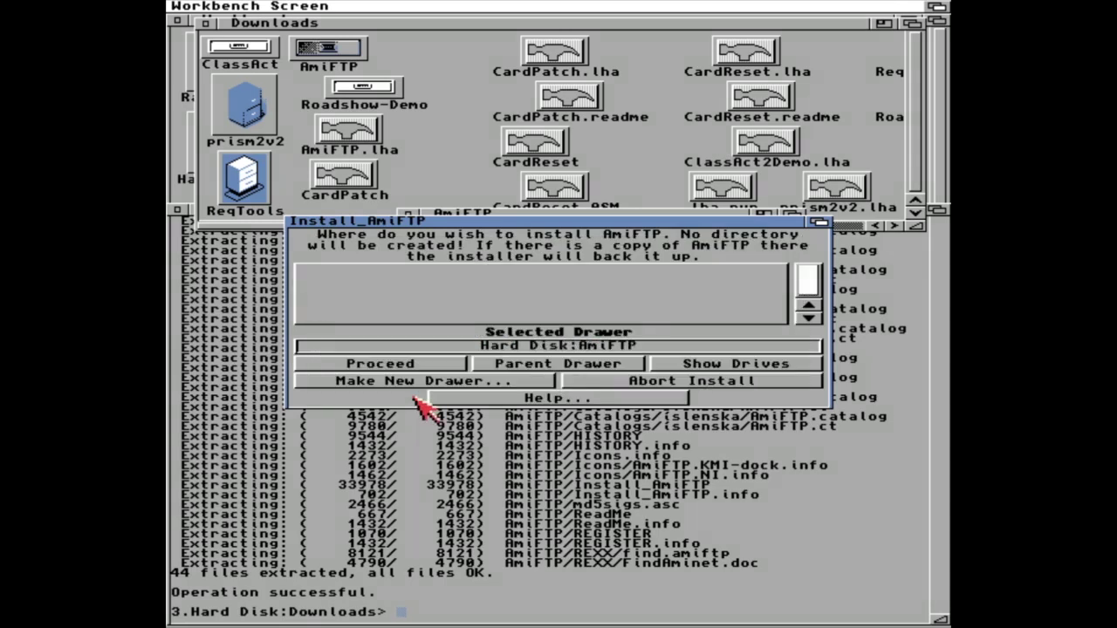
click(401, 365)
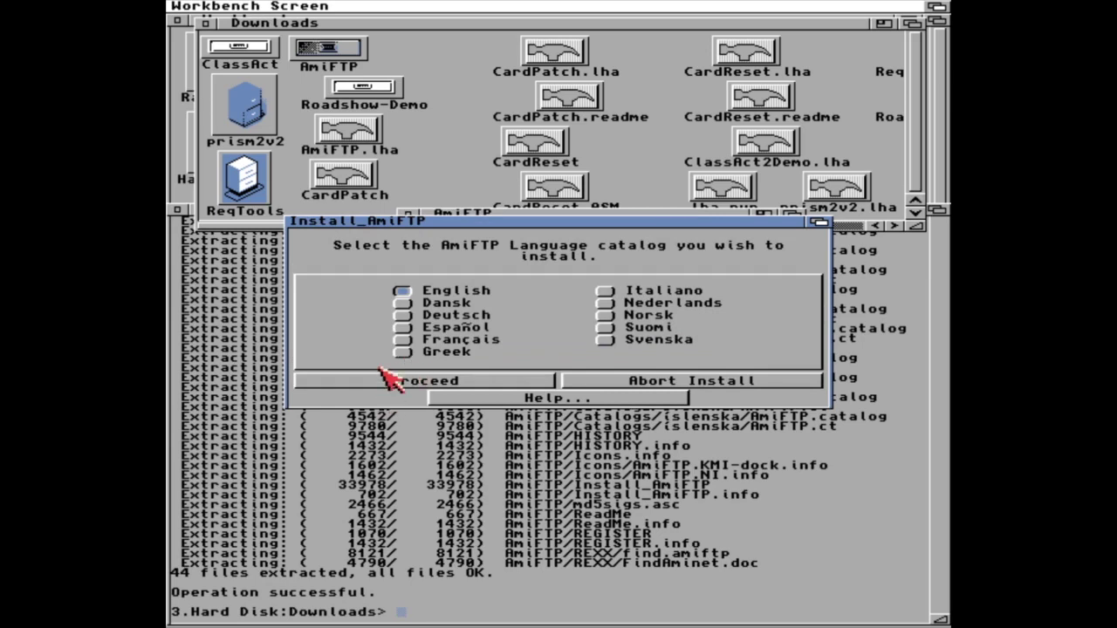
- Install the English catalog only, example prefs into ENV: and ENVARC:, and all documentation in Hard Disk:AmiFTP
click(373, 381)
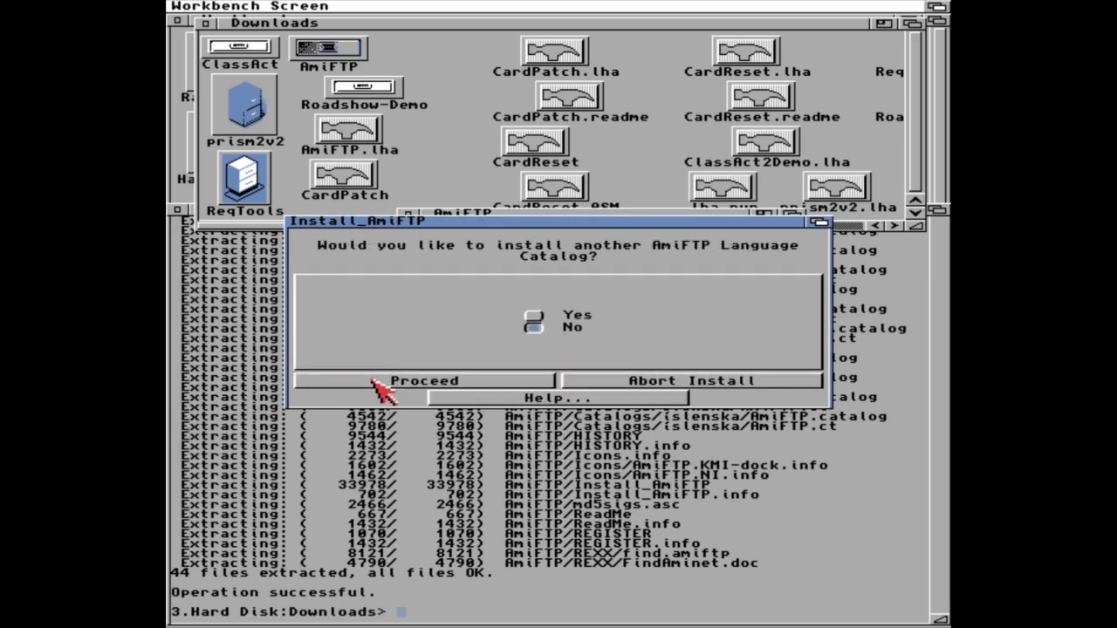
click(375, 380)
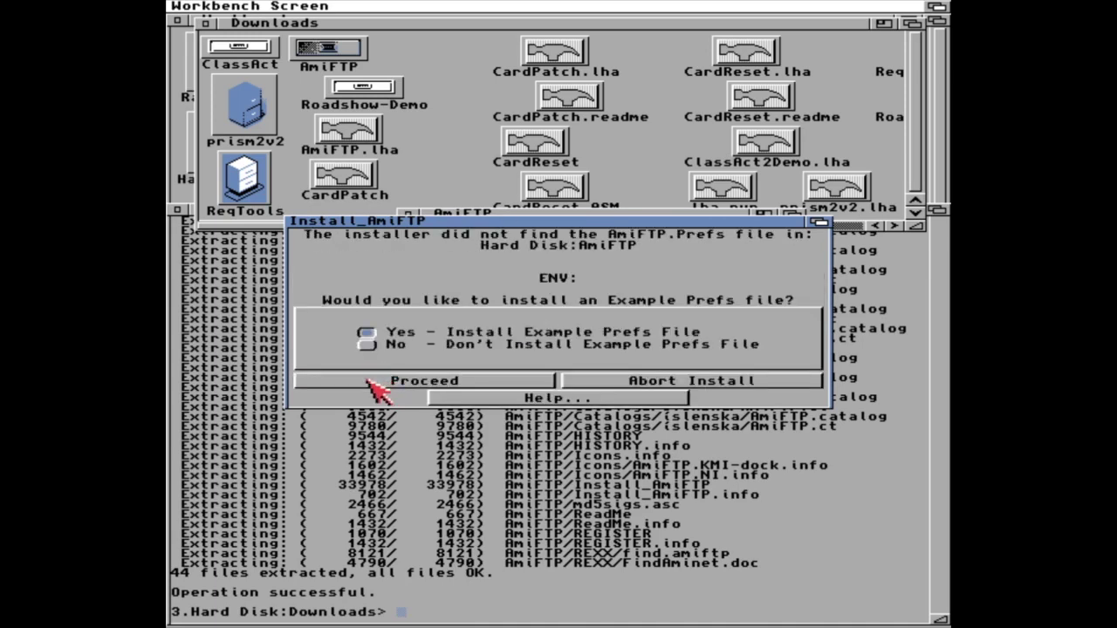
click(371, 384)
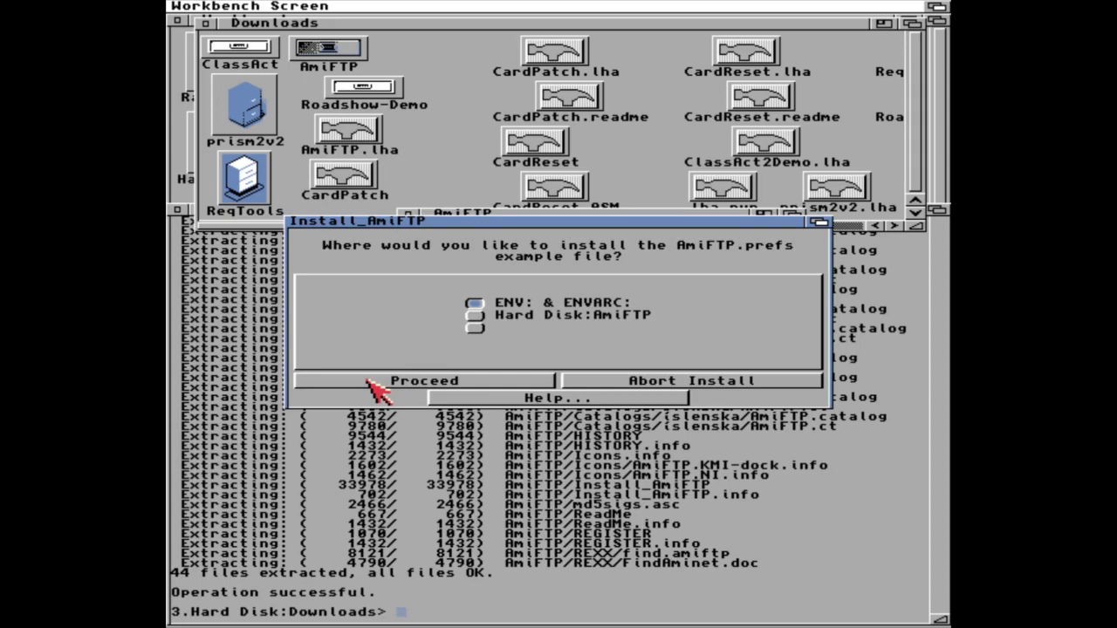
click(372, 384)
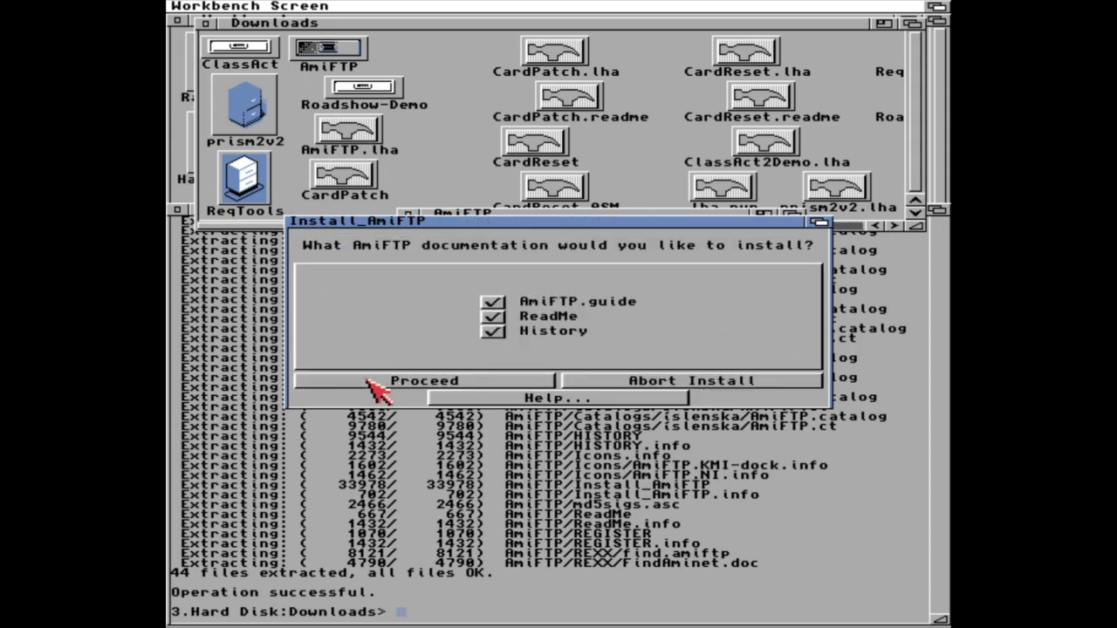
click(372, 384)
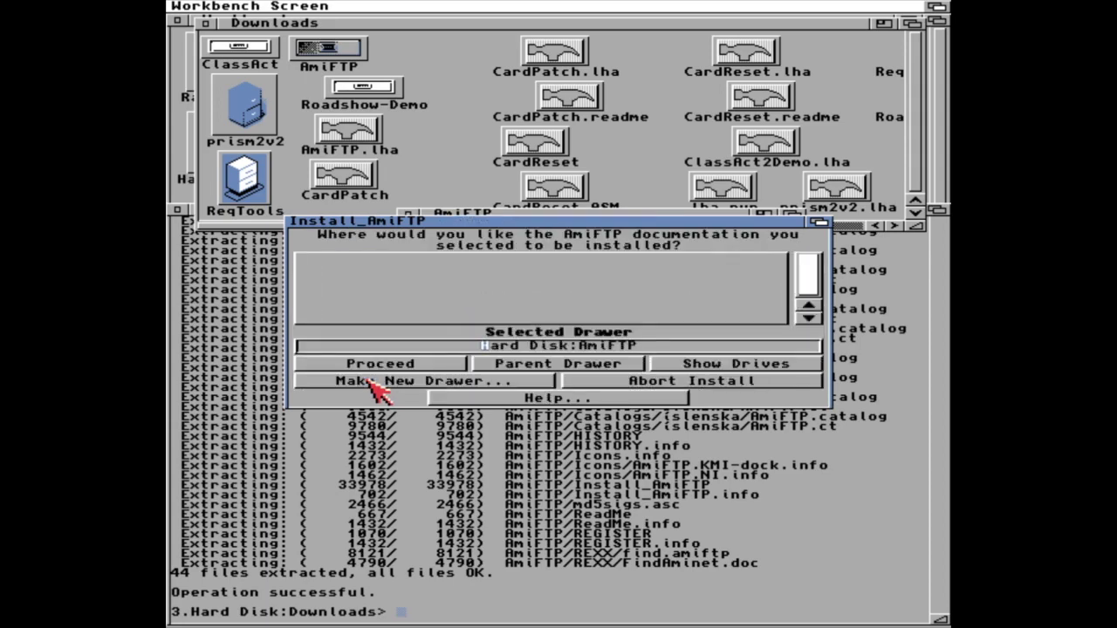
click(371, 363)
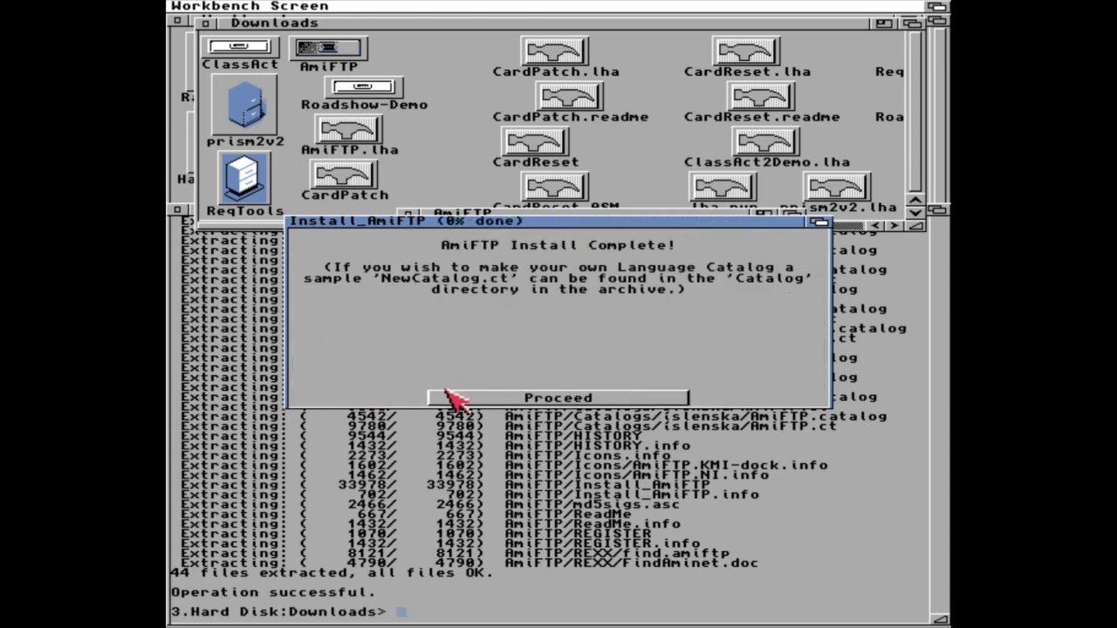
- Complete the AmiFTP installation, then begin the 'wirelessmanager prism2.device' command in the Shell
click(461, 397)
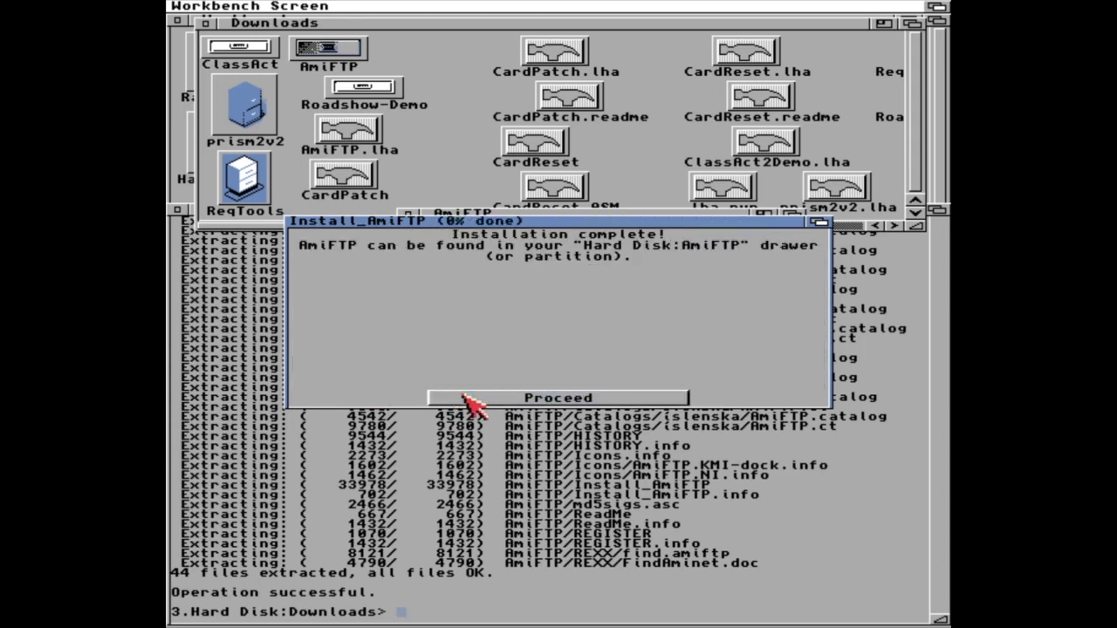
click(471, 400)
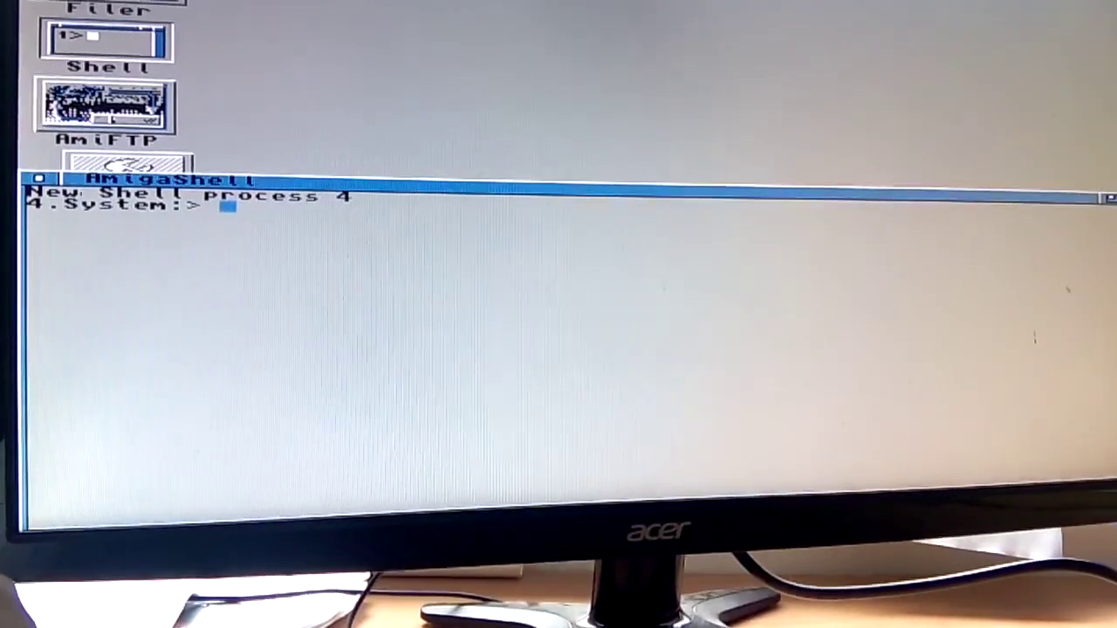
text(wirelessmanager )
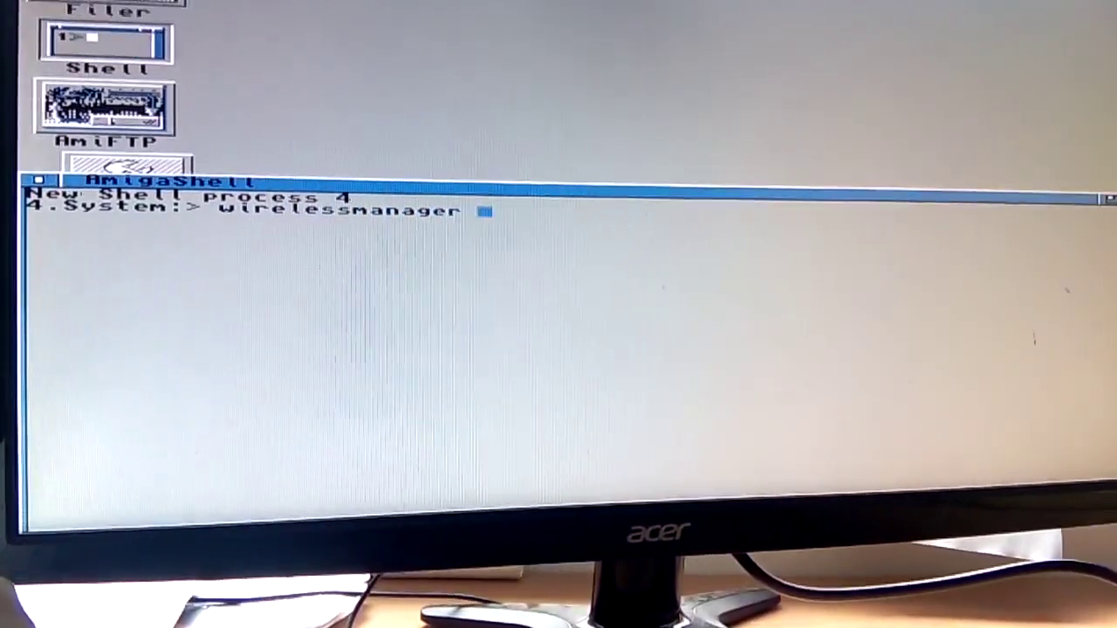
text(prism2.device)
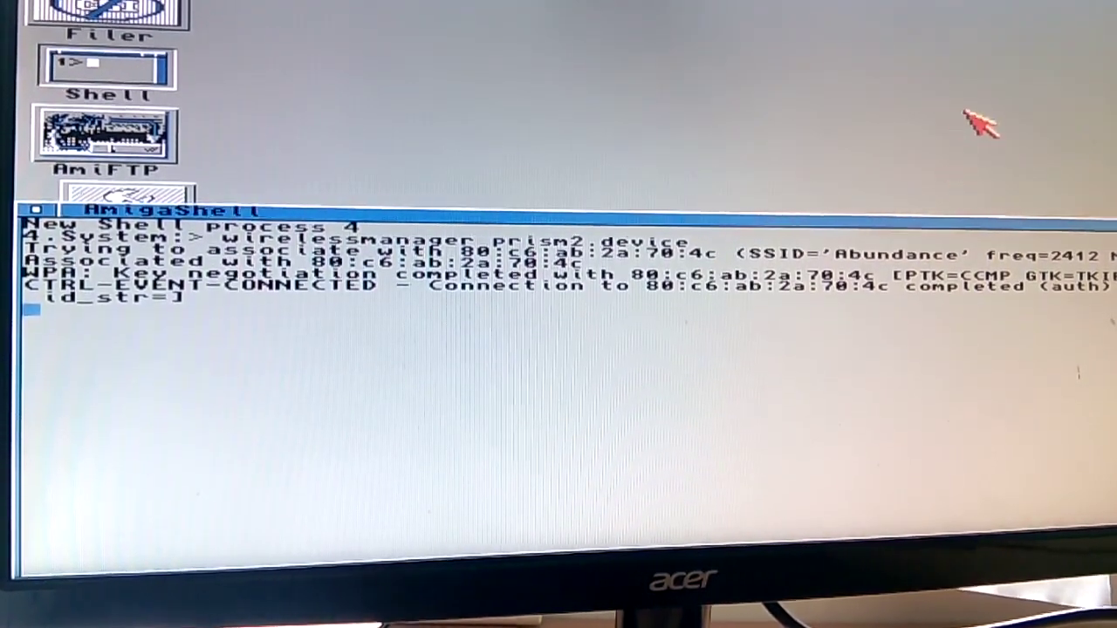
- With the WiFi connection made, open a second Shell and enter 'addnetinterface prism2'
double_click(108, 77)
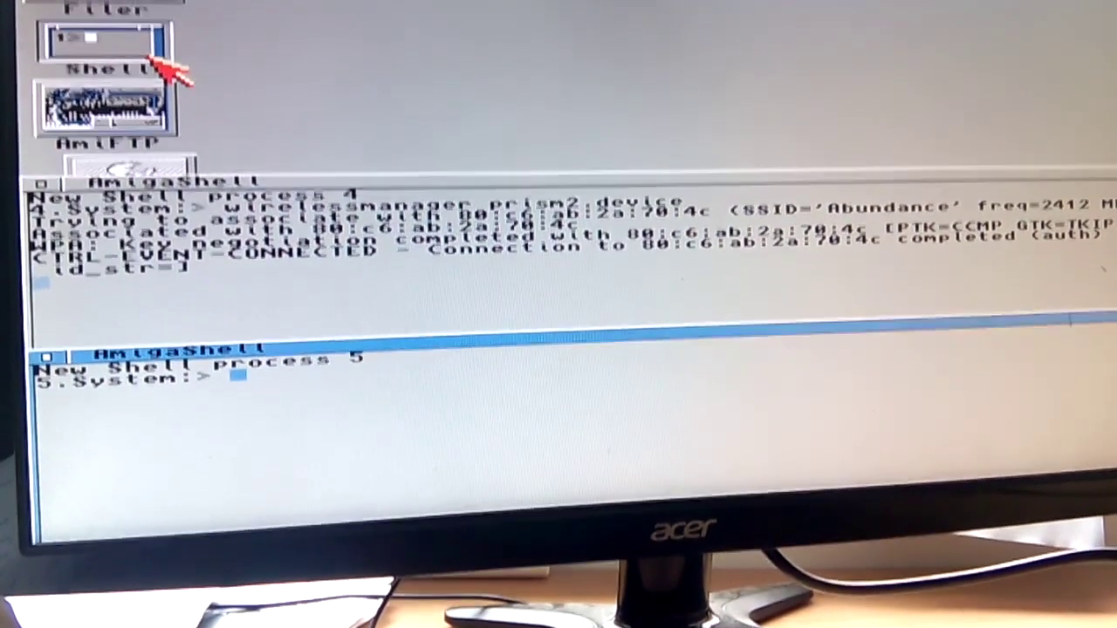
text(addnetin)
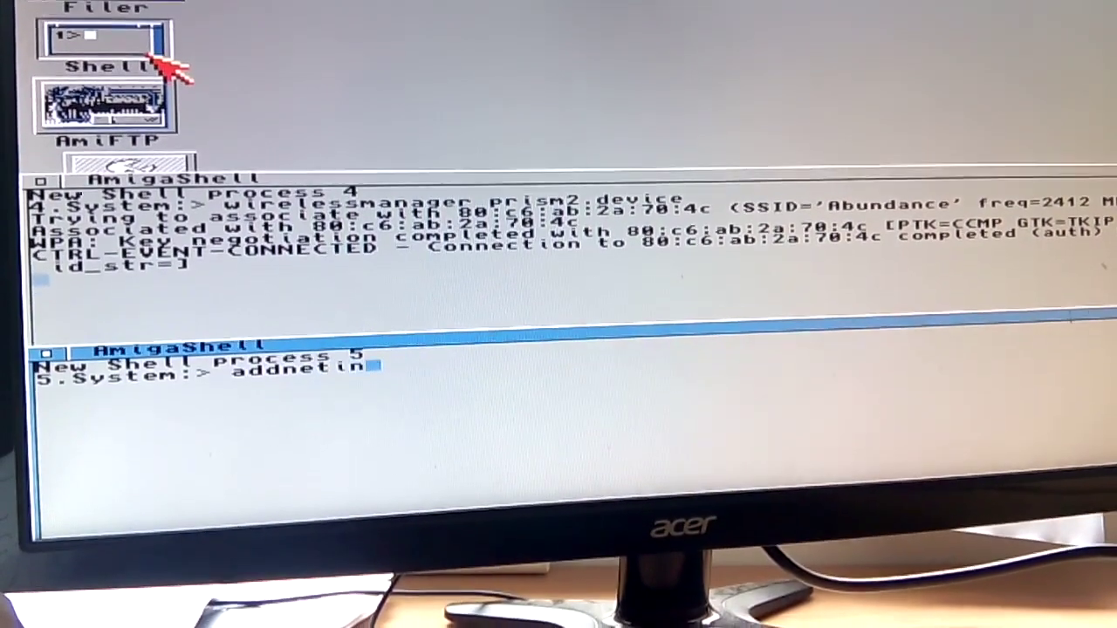
text(terface prism2)
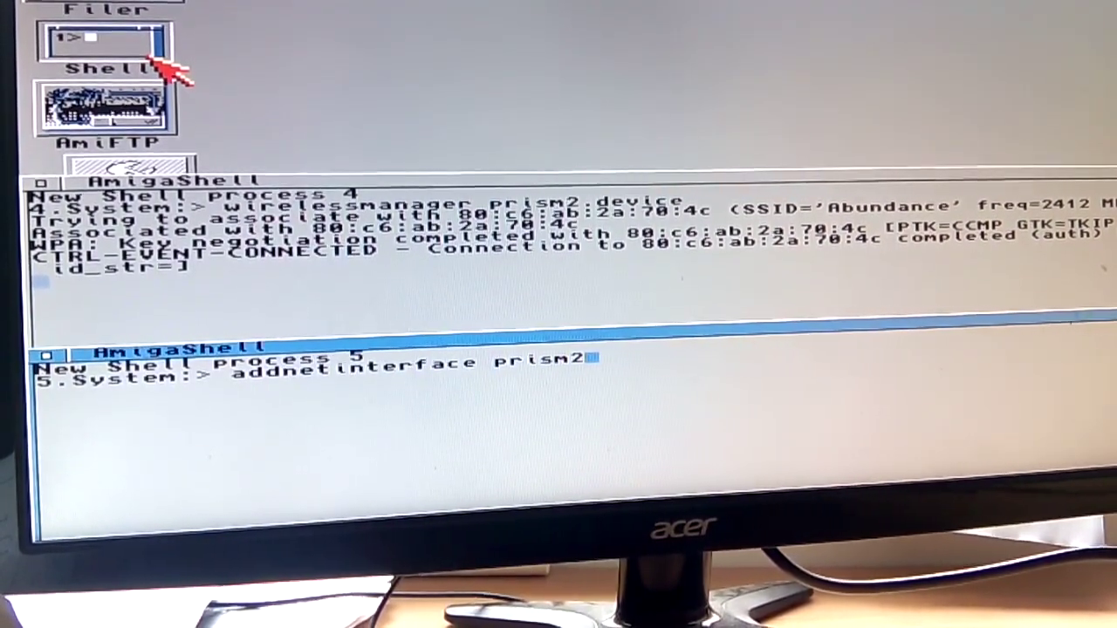
- Run 'addnetinterface prism2' to obtain DHCP address 192.168.0.11, and move the AmiFTP window lower
key(Return)
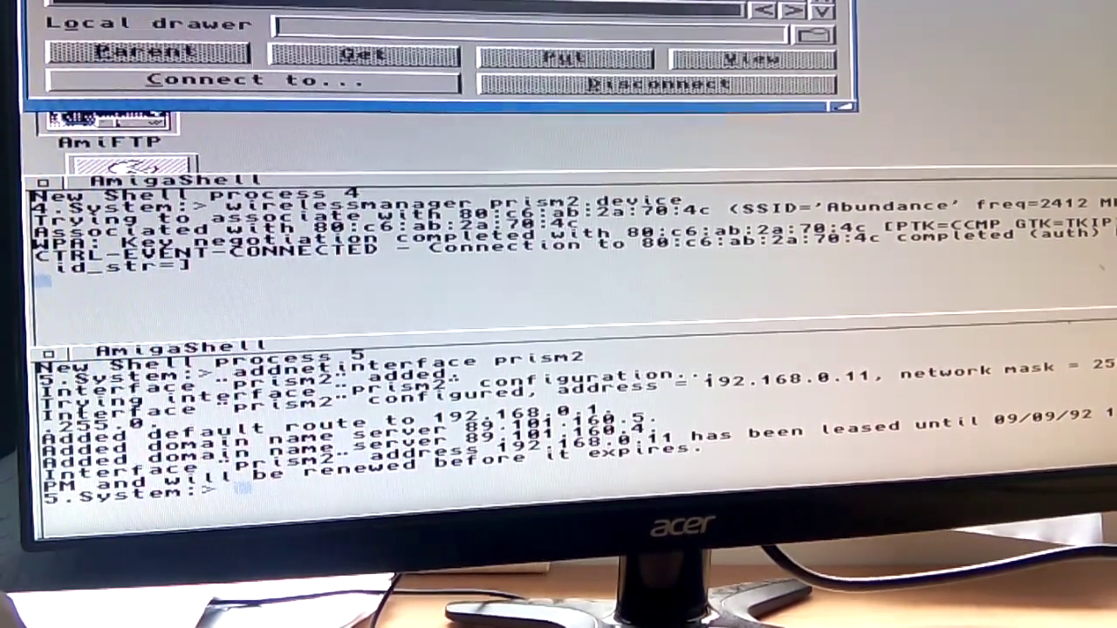
drag(549, 95, 545, 144)
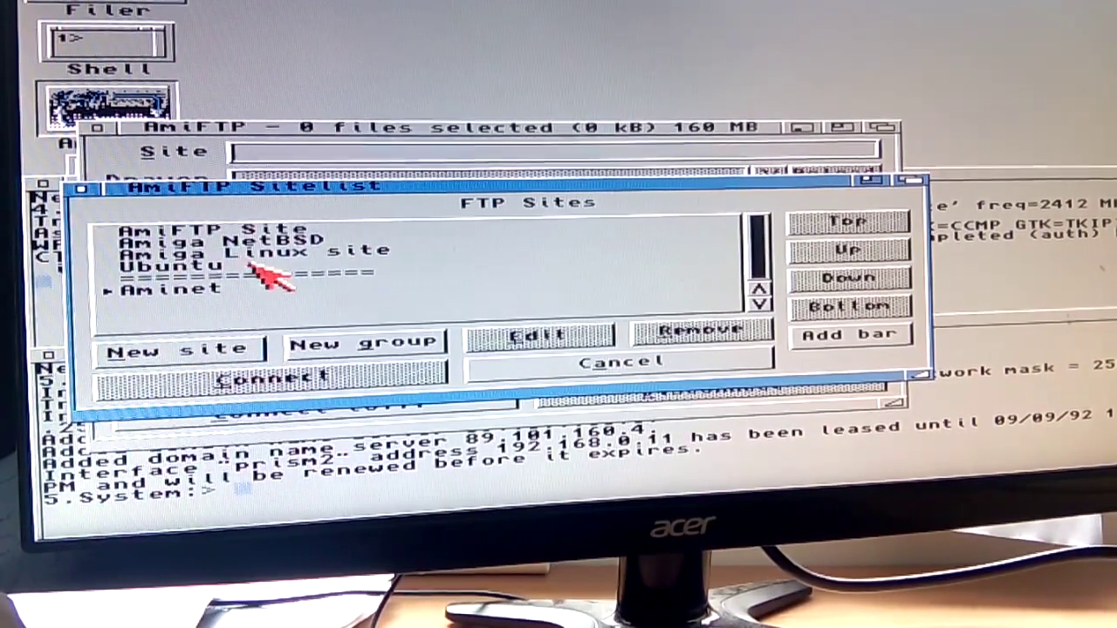
- Connect to the Ubuntu site at 192.168.0.10, then open a fresh Shell
click(262, 384)
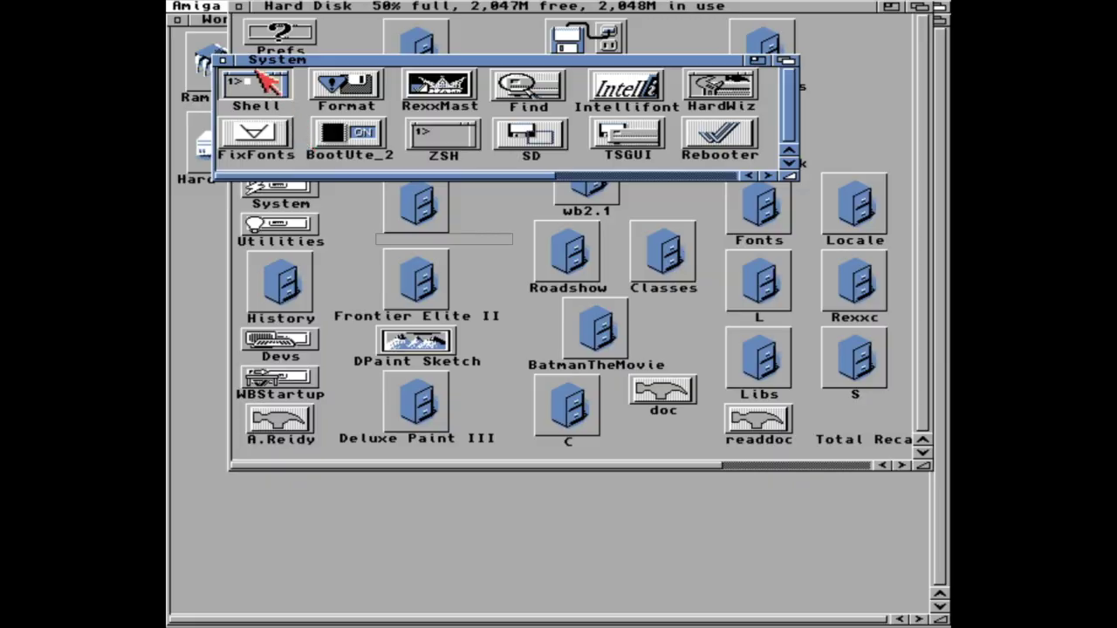
double_click(259, 80)
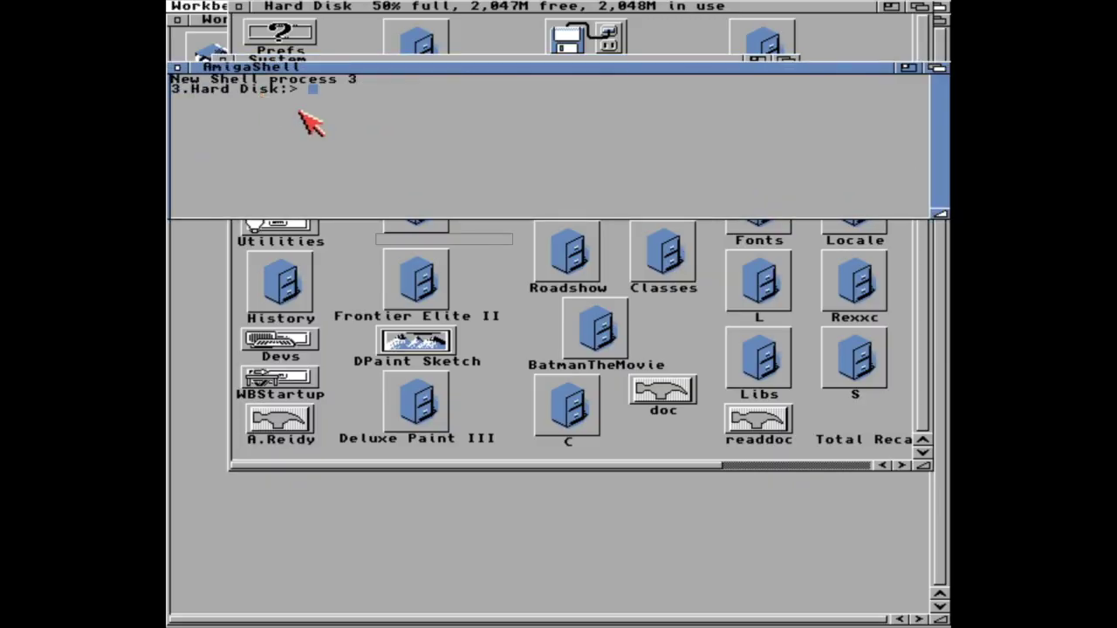
- Open s:user-startup in Ed and remove semicolons from the EndIf, Execute, If EXISTS and WirelessManager lines
text(ed s:user-startup)
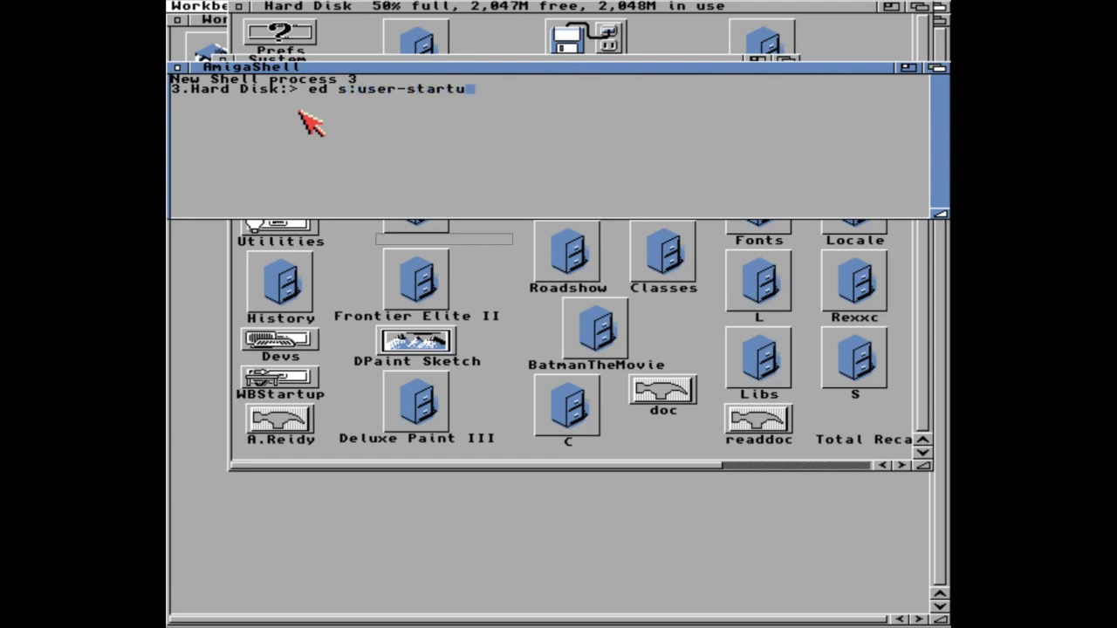
key(Return)
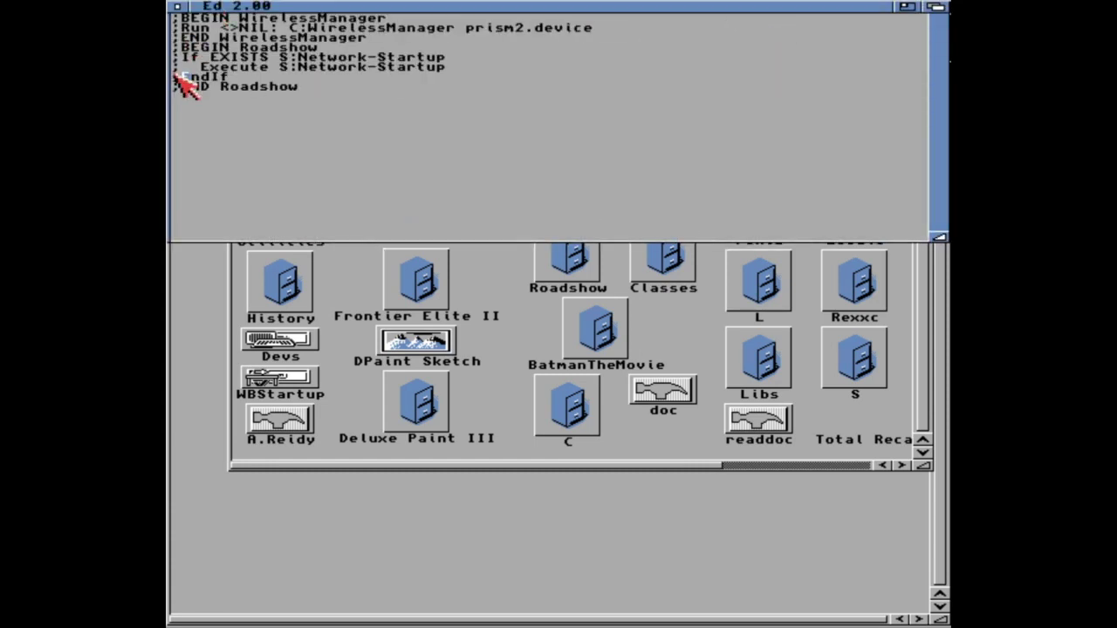
key(BackSpace)
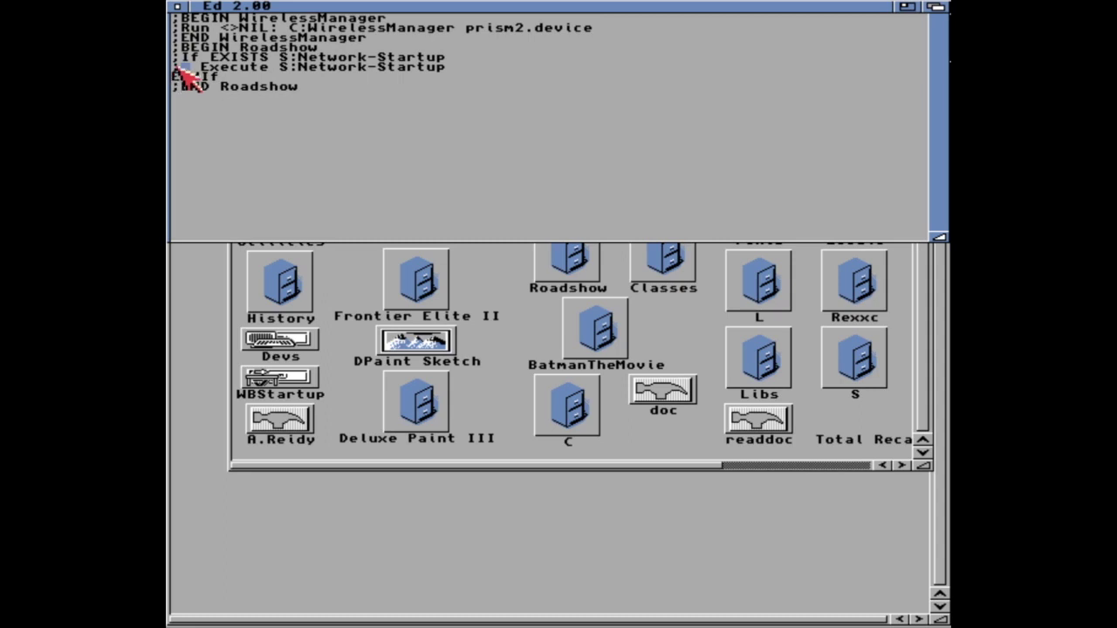
key(Up)
key(Right)
key(BackSpace)
key(Up)
key(BackSpace)
key(Up)
key(Up)
key(Up)
key(Right)
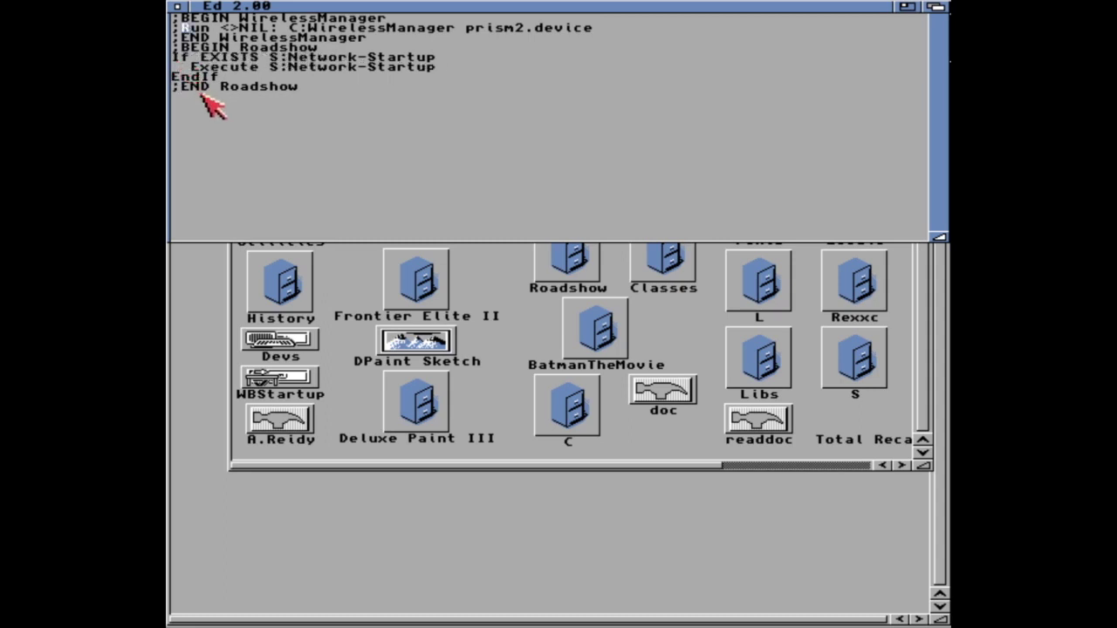
key(BackSpace)
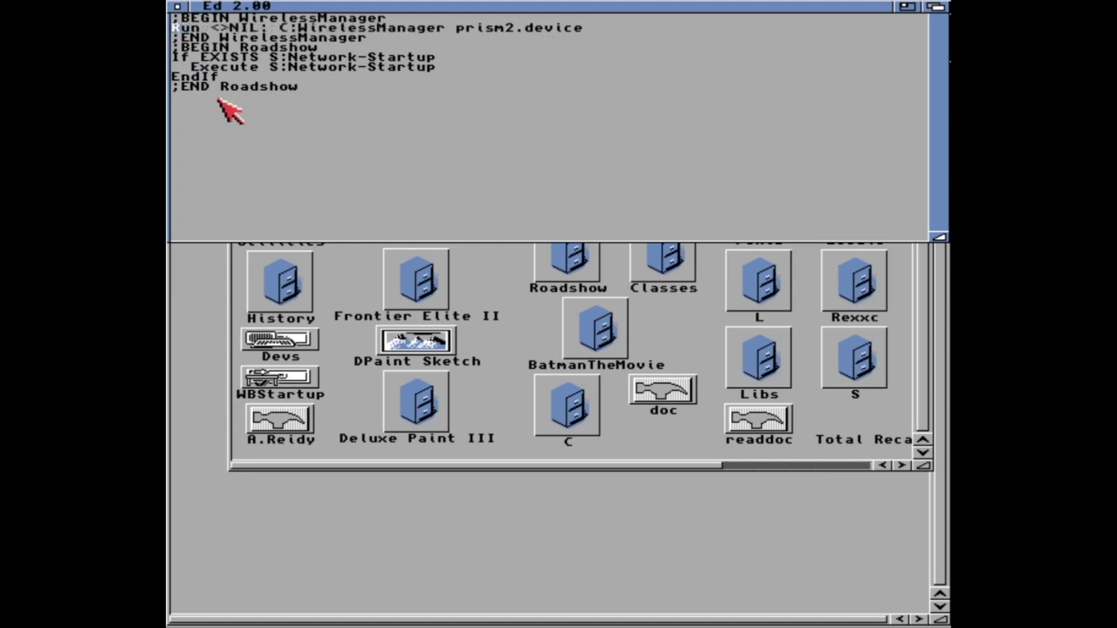